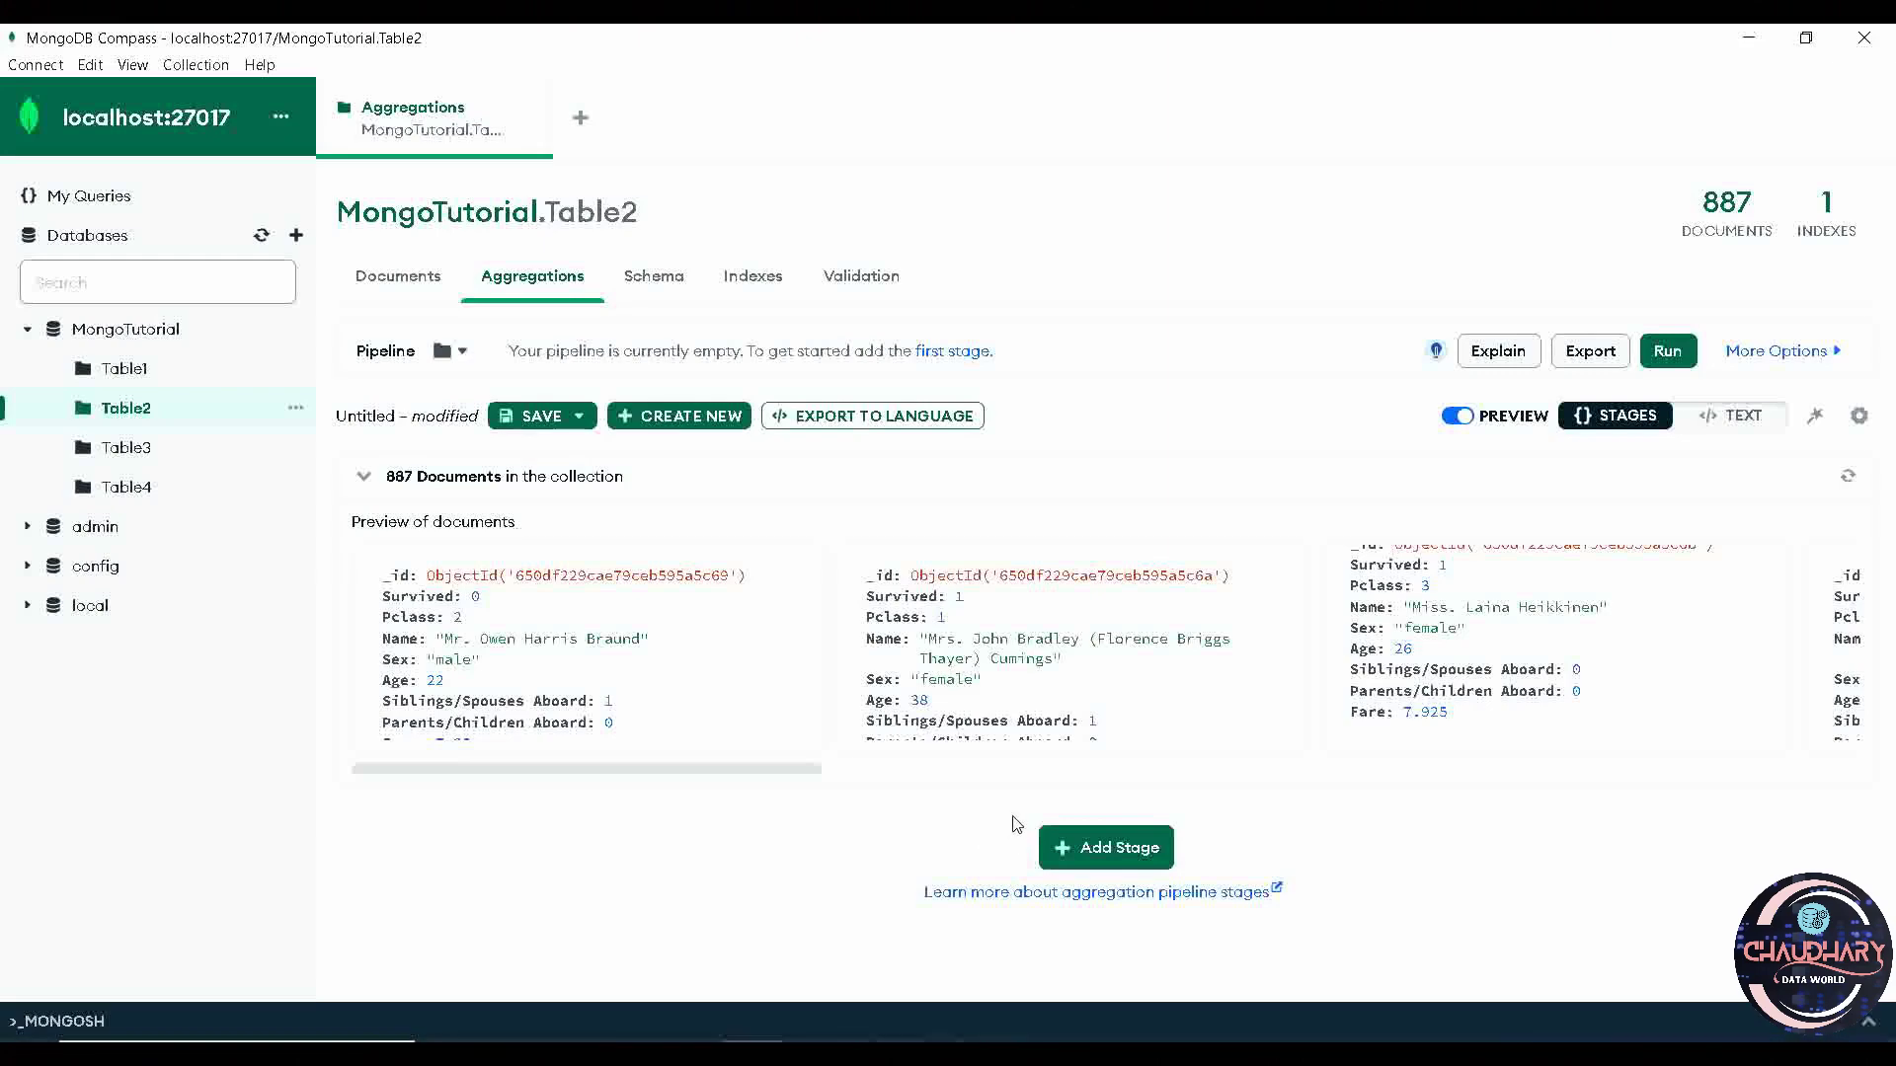
Step: Add an empty first stage to the aggregation pipeline of the MongoTutorial.Table2 collection
click(1074, 851)
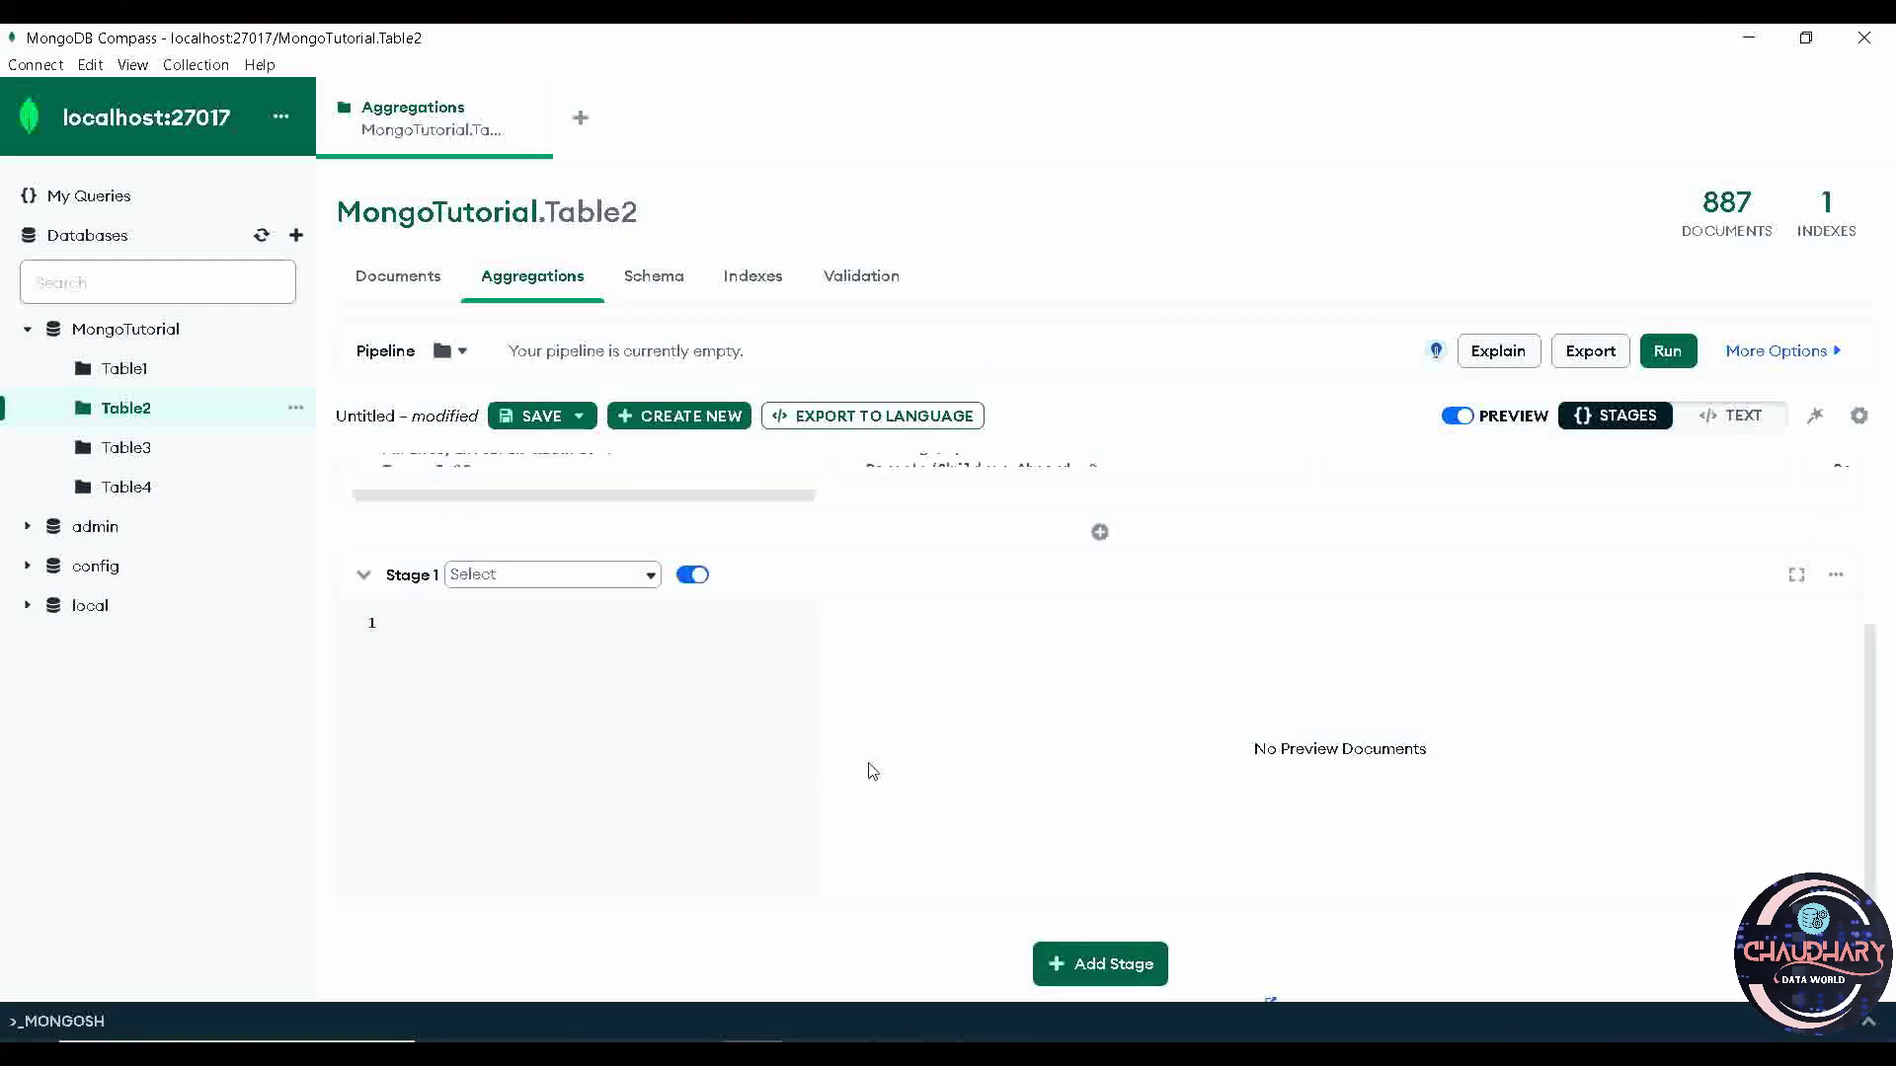
scroll(872, 771, up, 3)
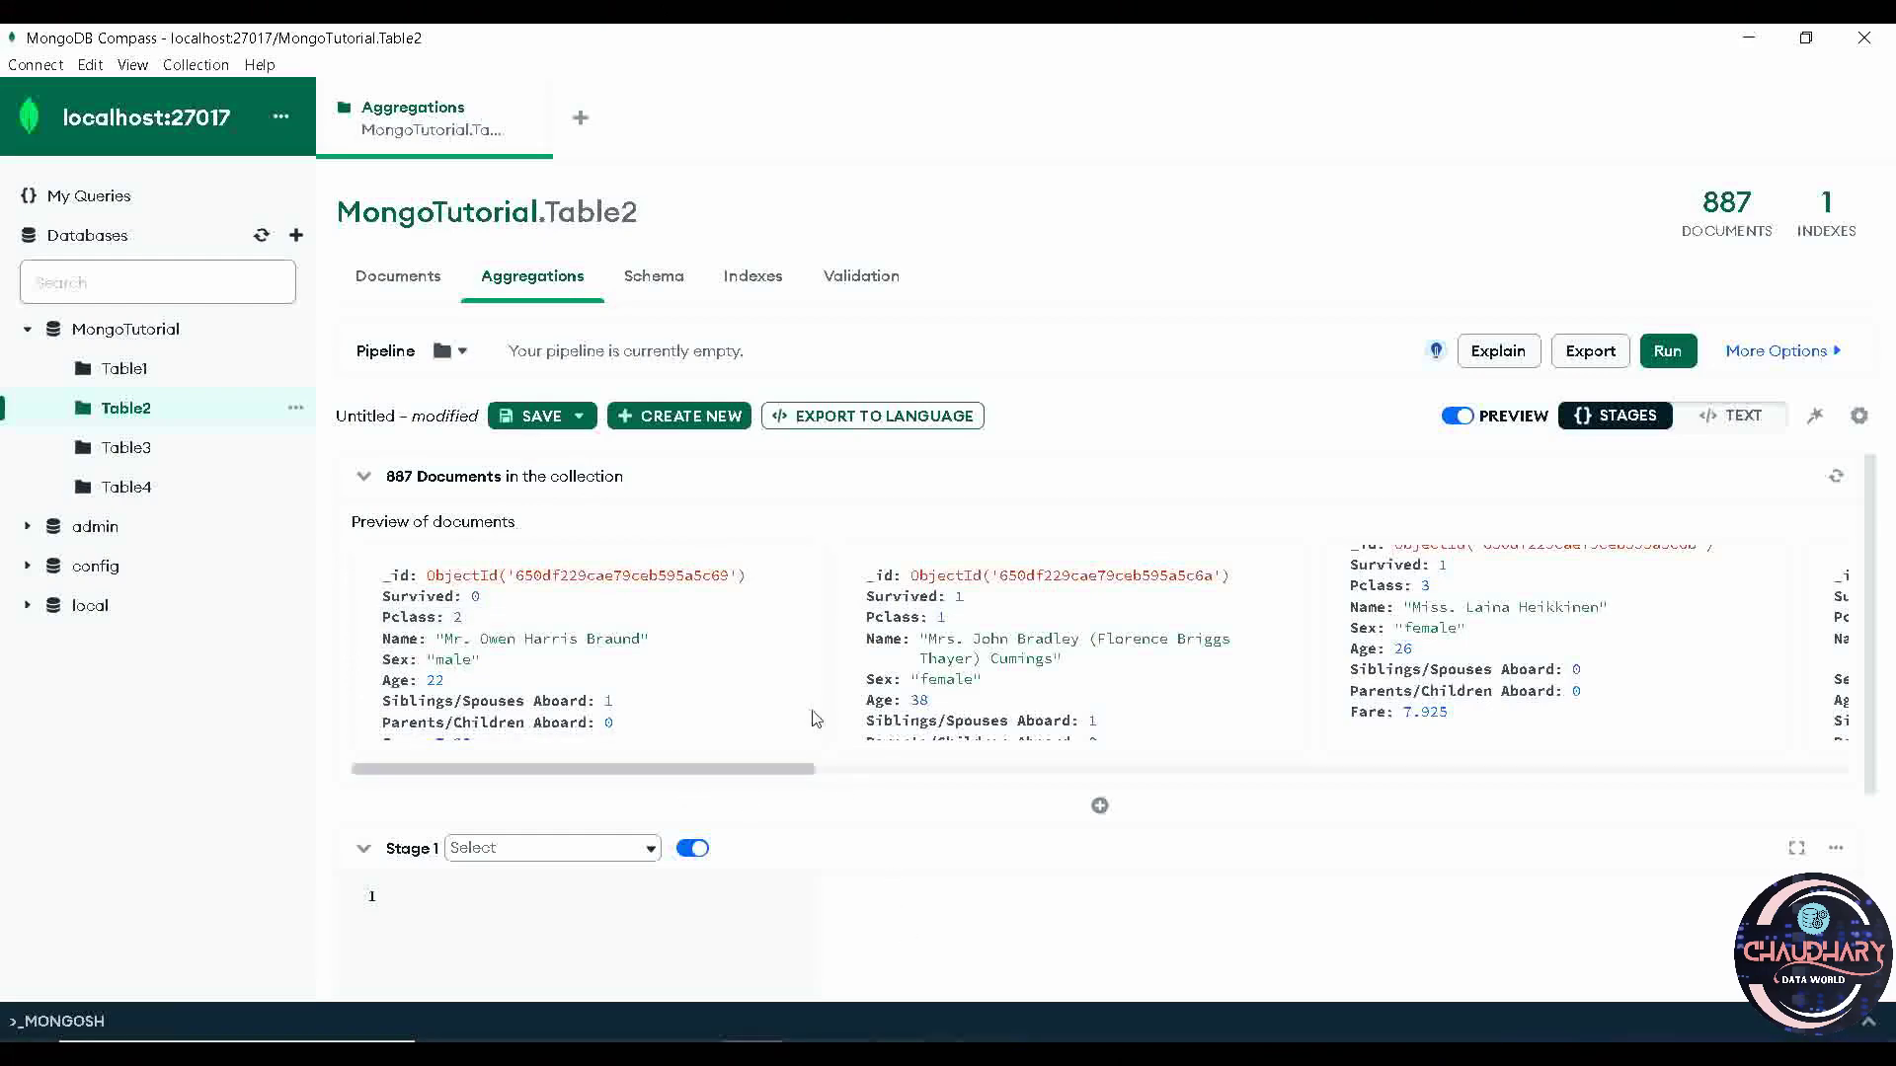
scroll(863, 829, down, 1)
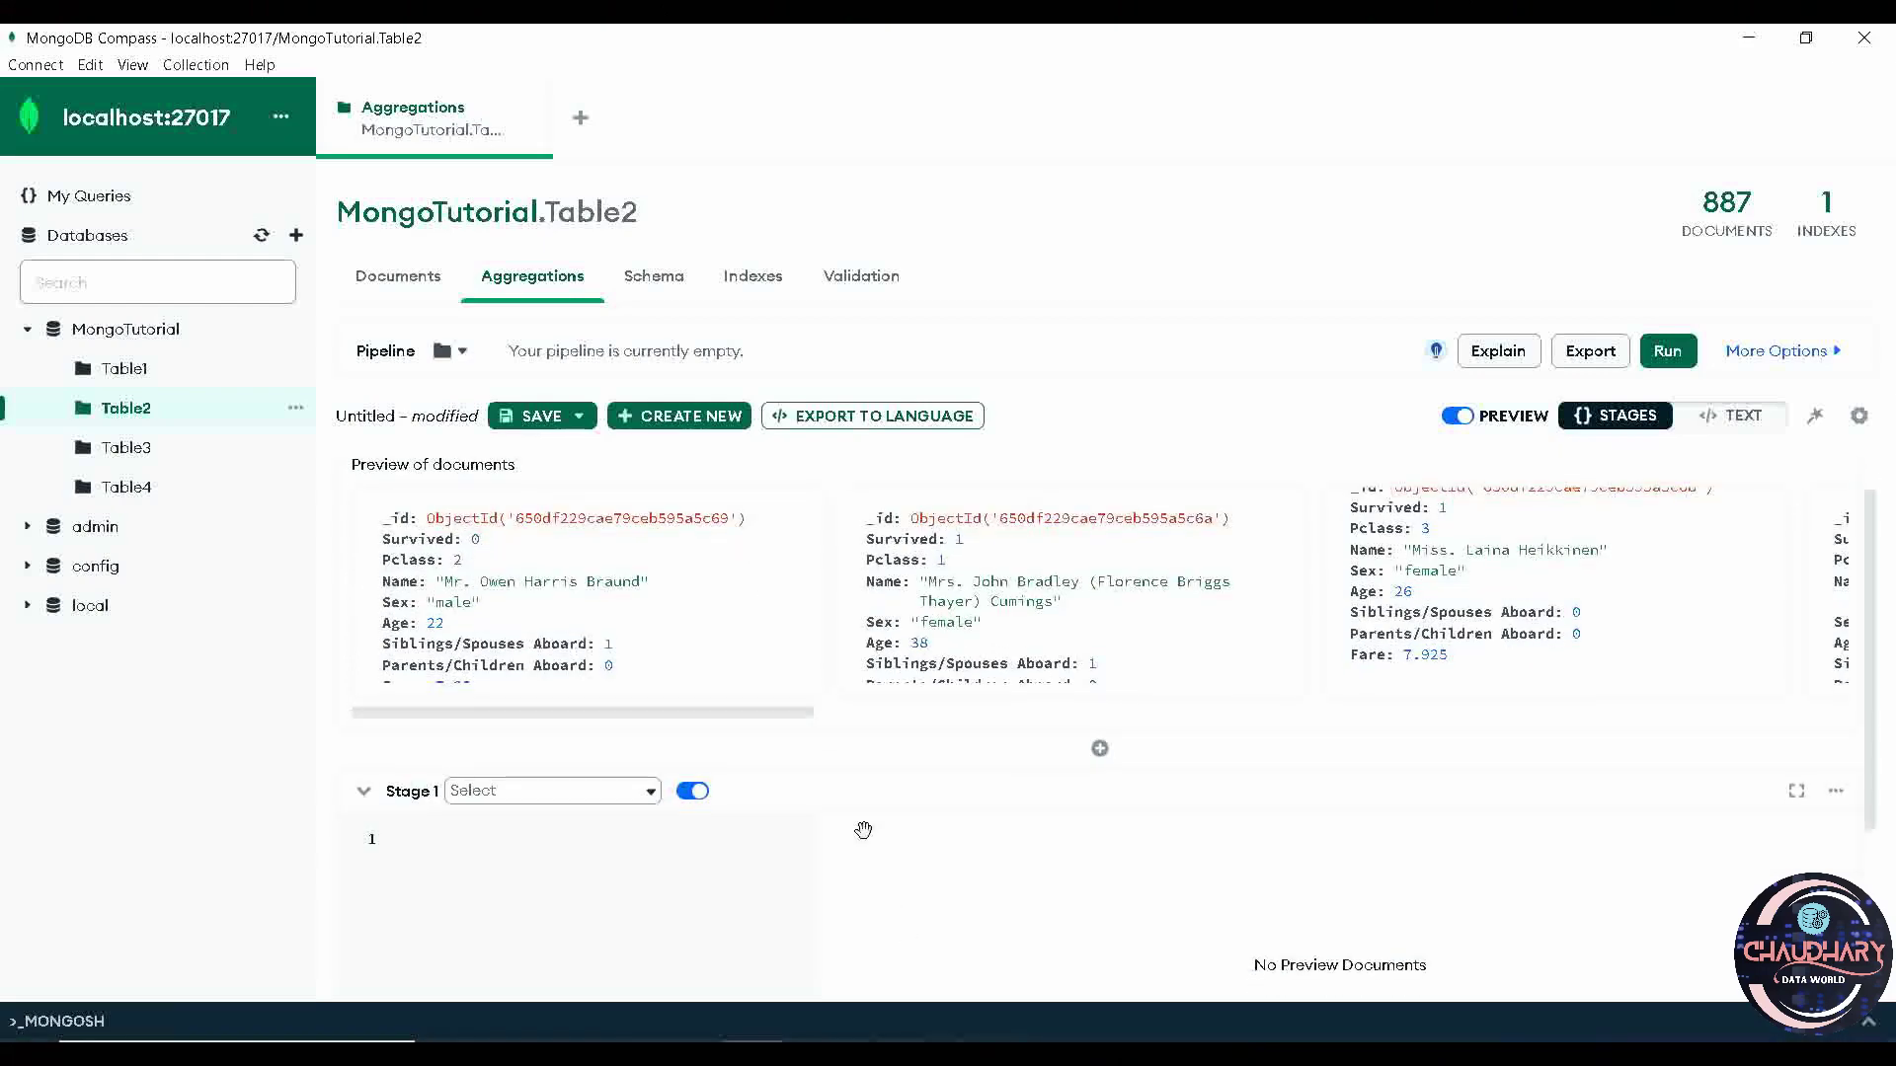
click(650, 793)
scroll(726, 633, down, 3)
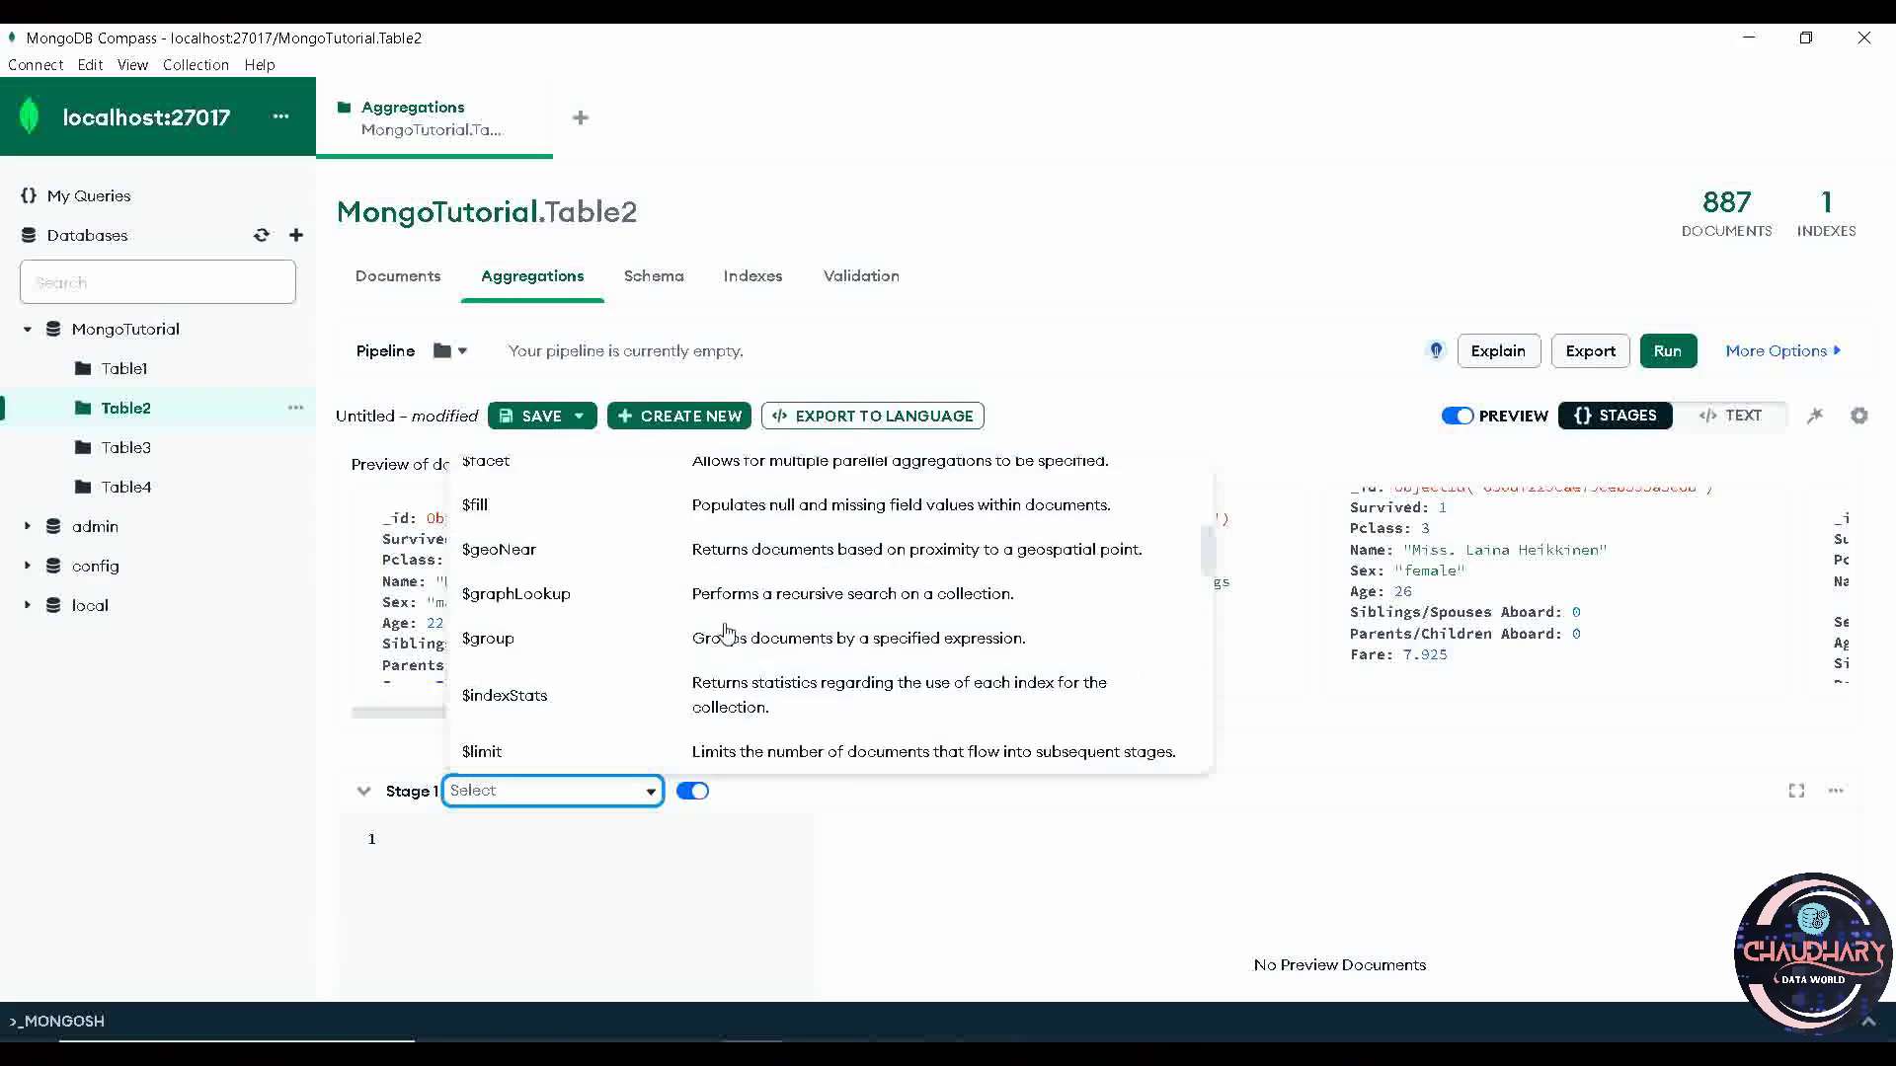
scroll(725, 637, down, 2)
scroll(723, 641, up, 1)
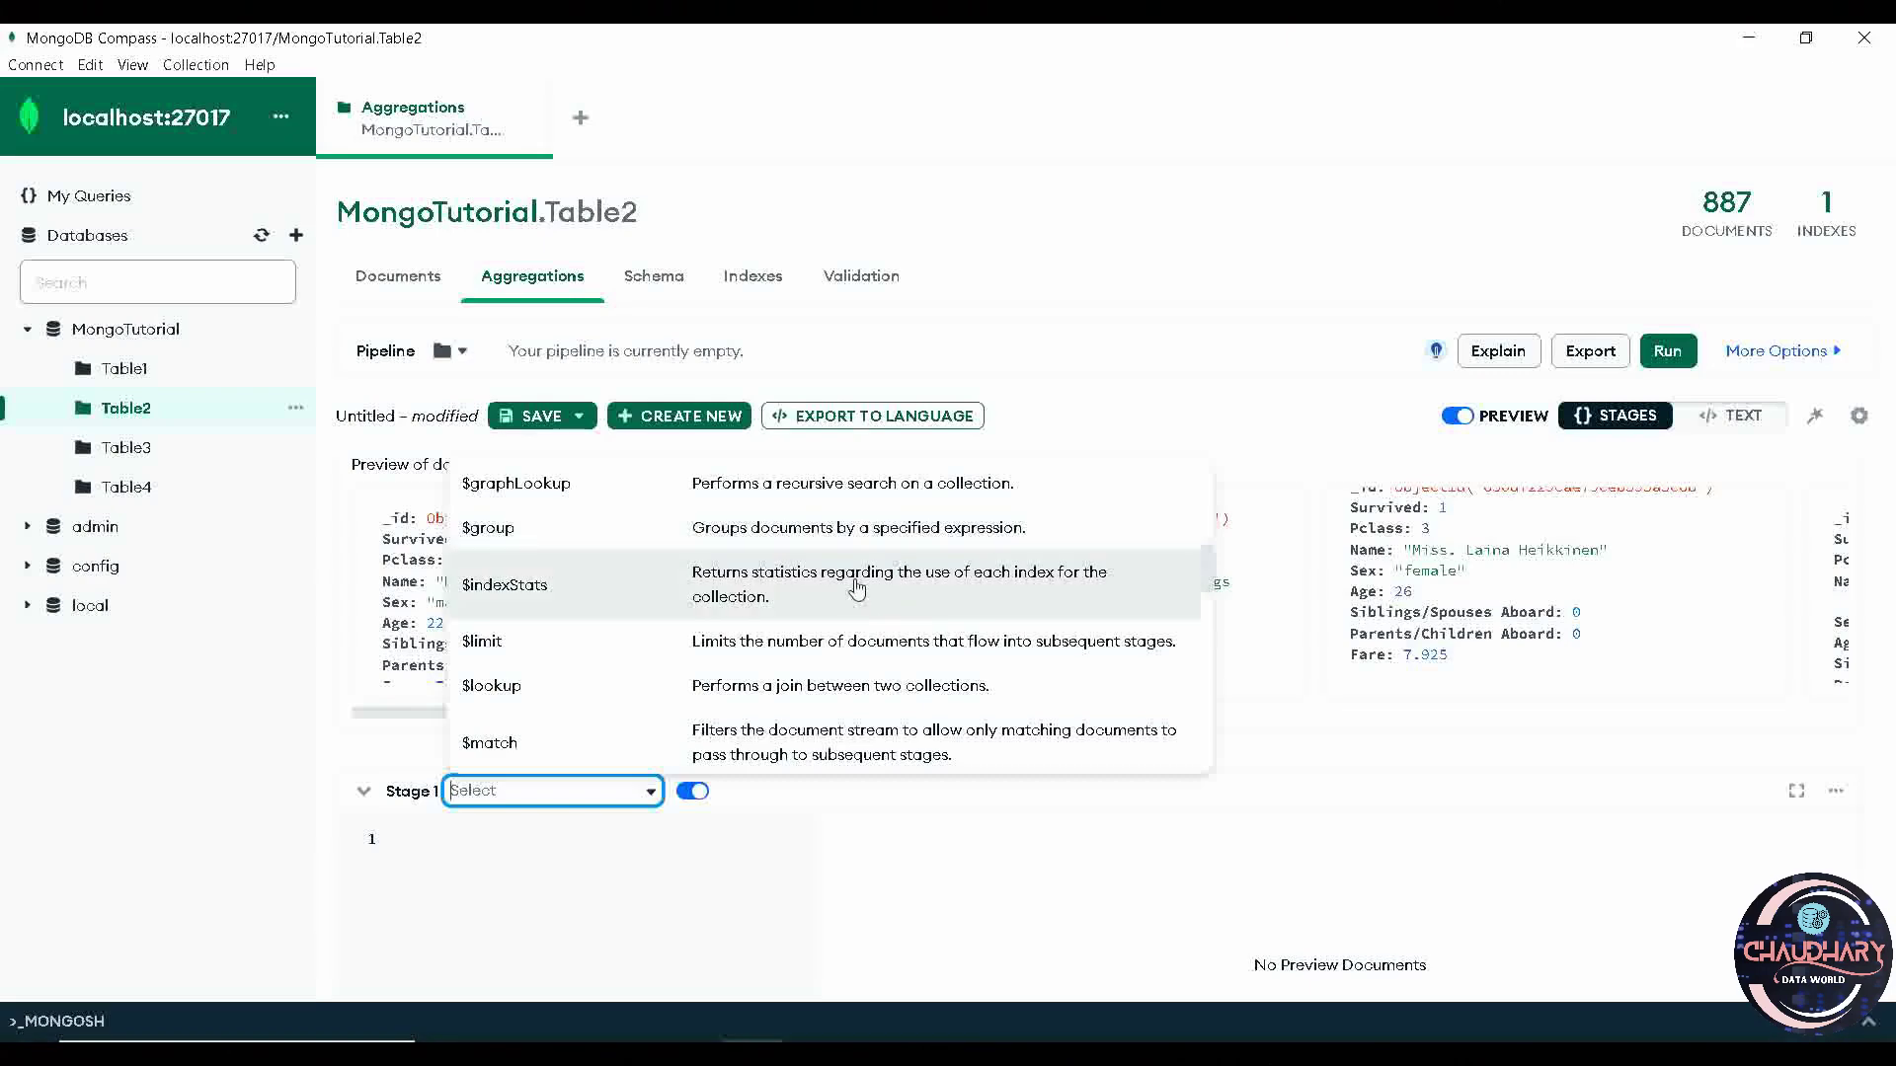
click(659, 905)
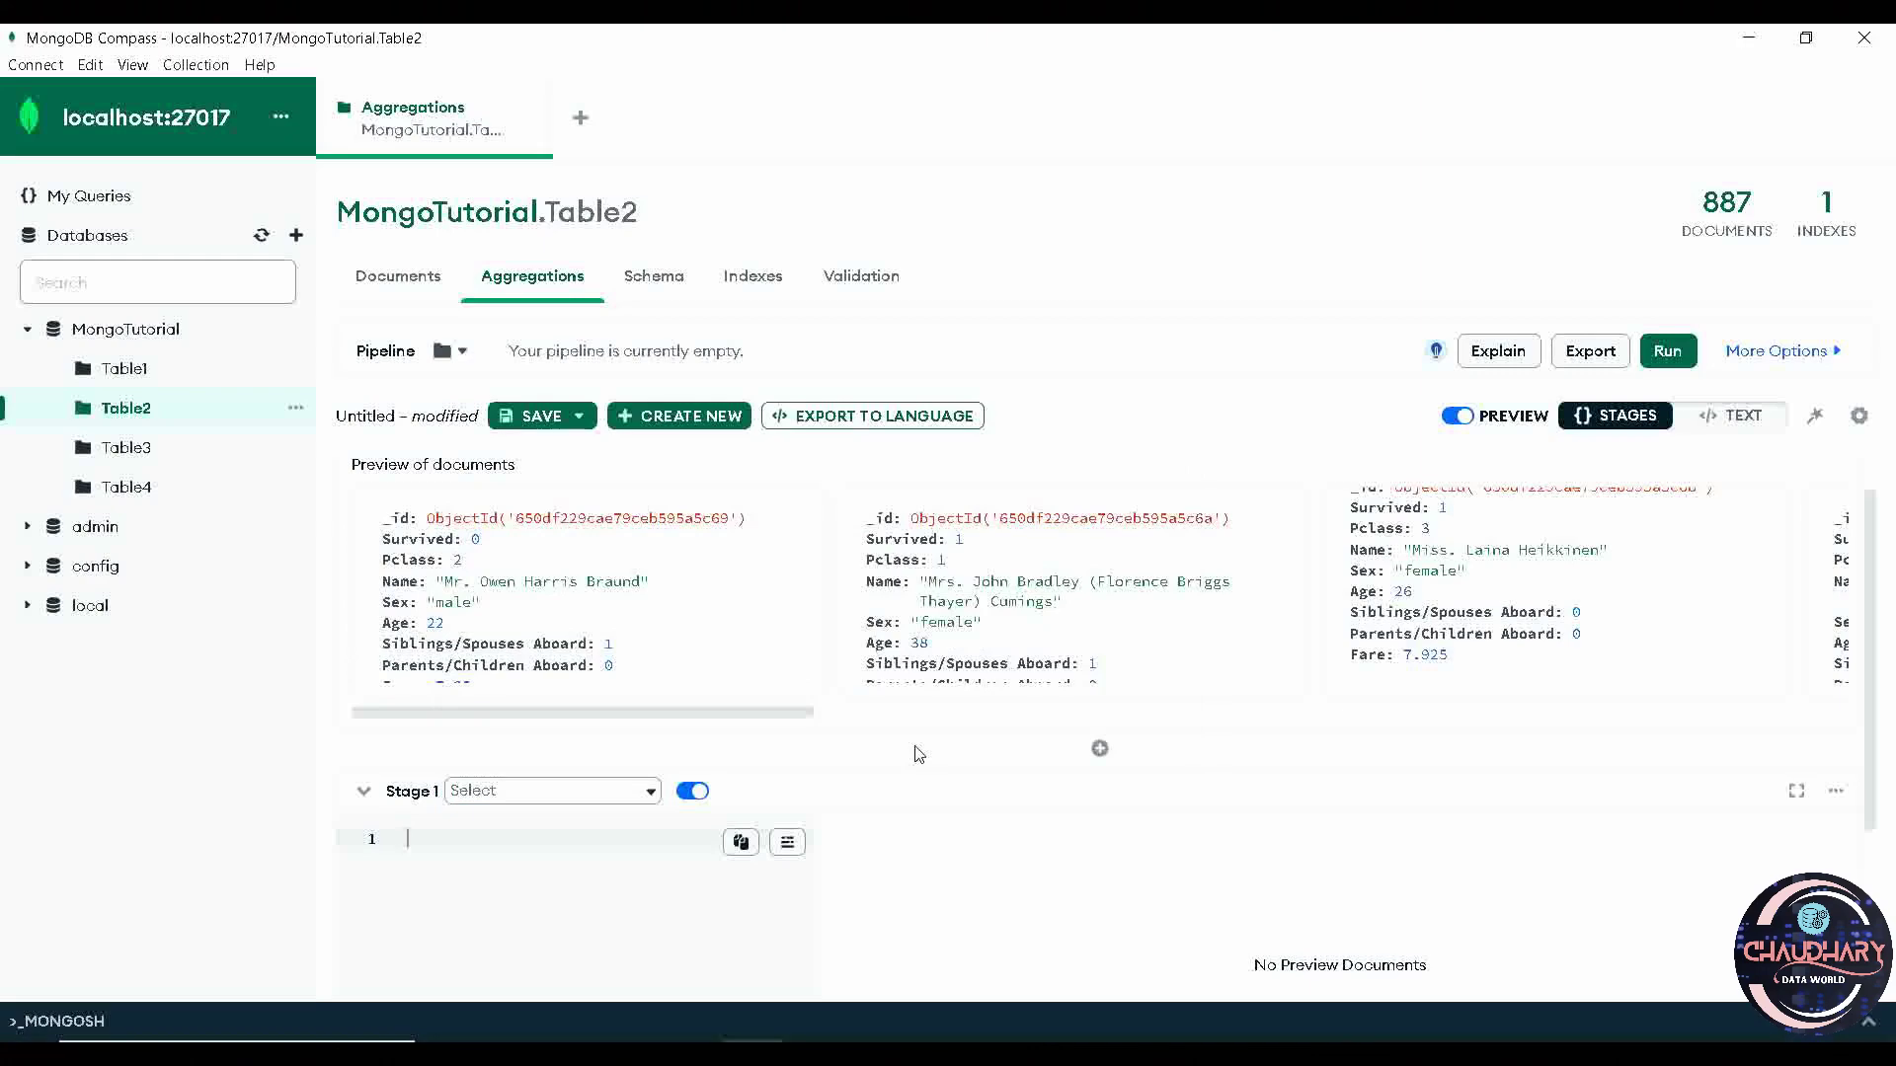
Step: Switch to the "No SQL MAster - Mongo DB" PowerPoint file, copy the count-all-records expression { _id: null, count: { $count: { } }}, and return to MongoDB Compass
click(814, 1055)
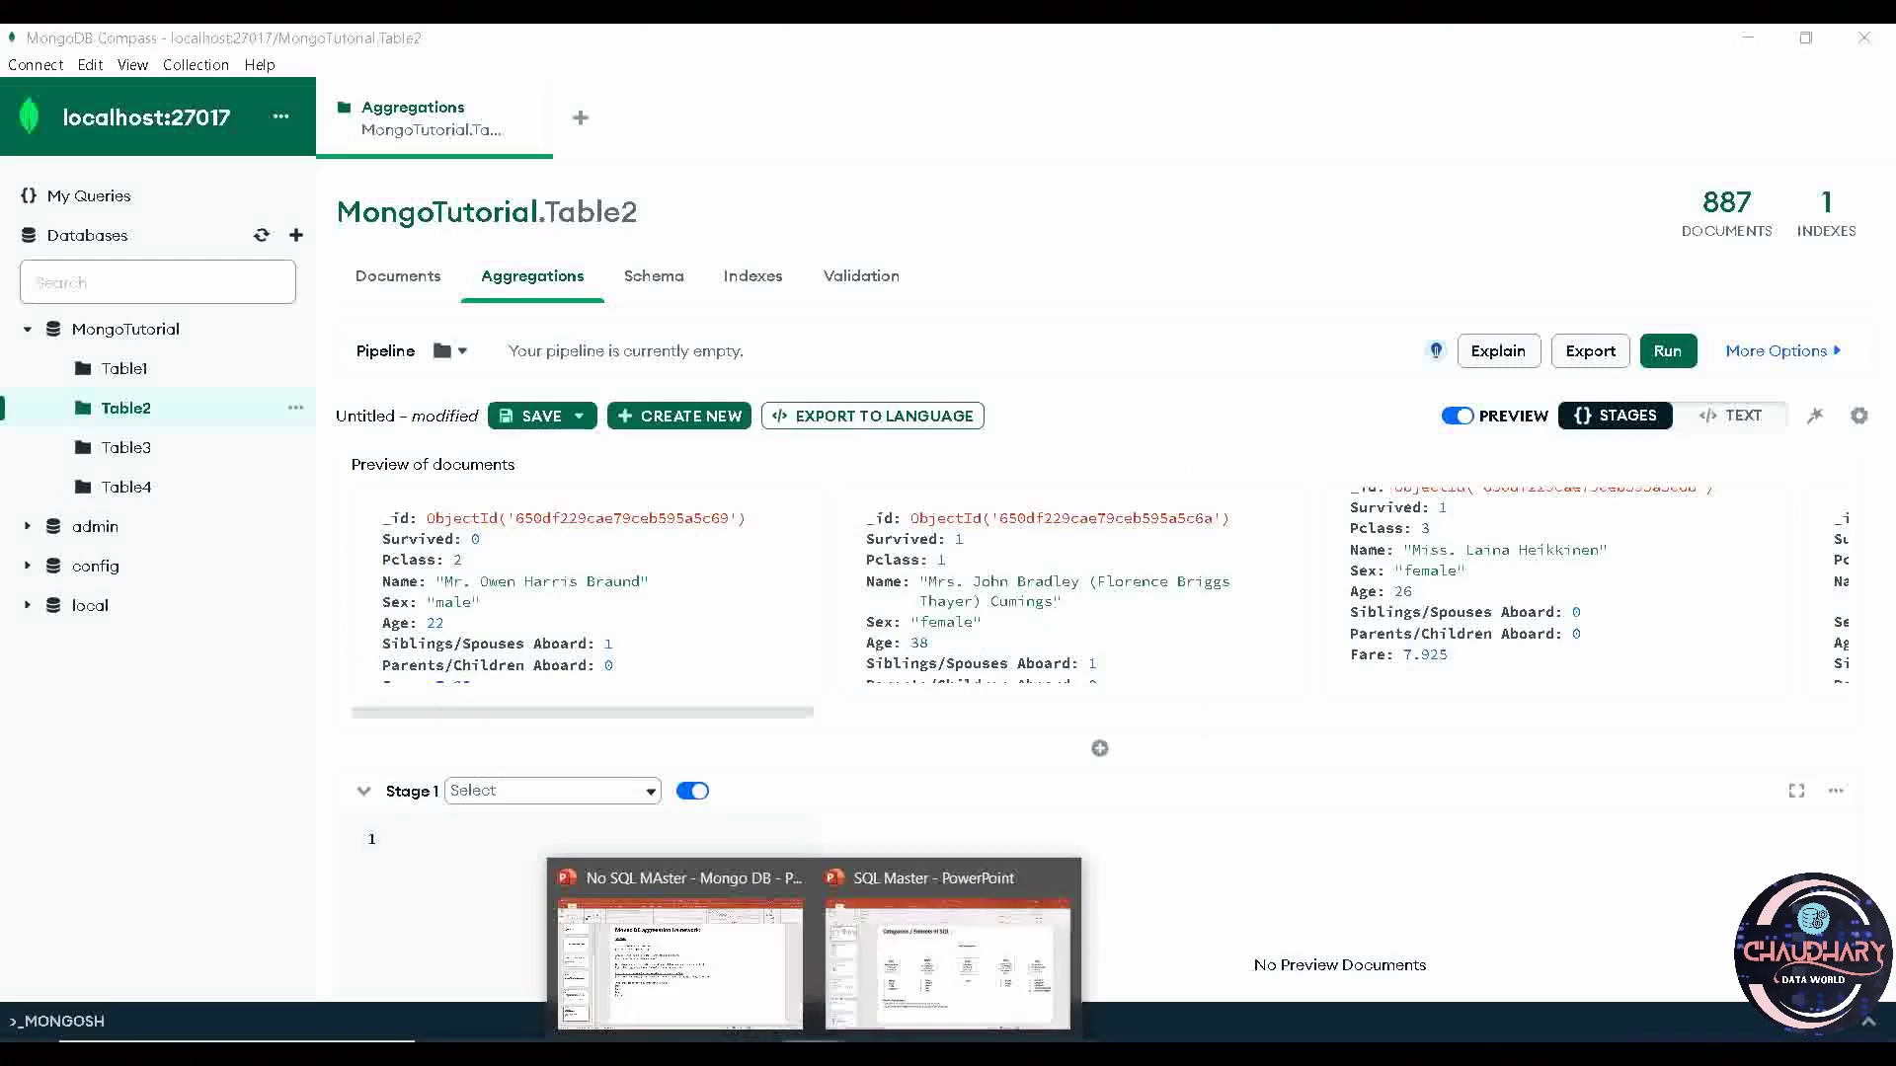
click(698, 970)
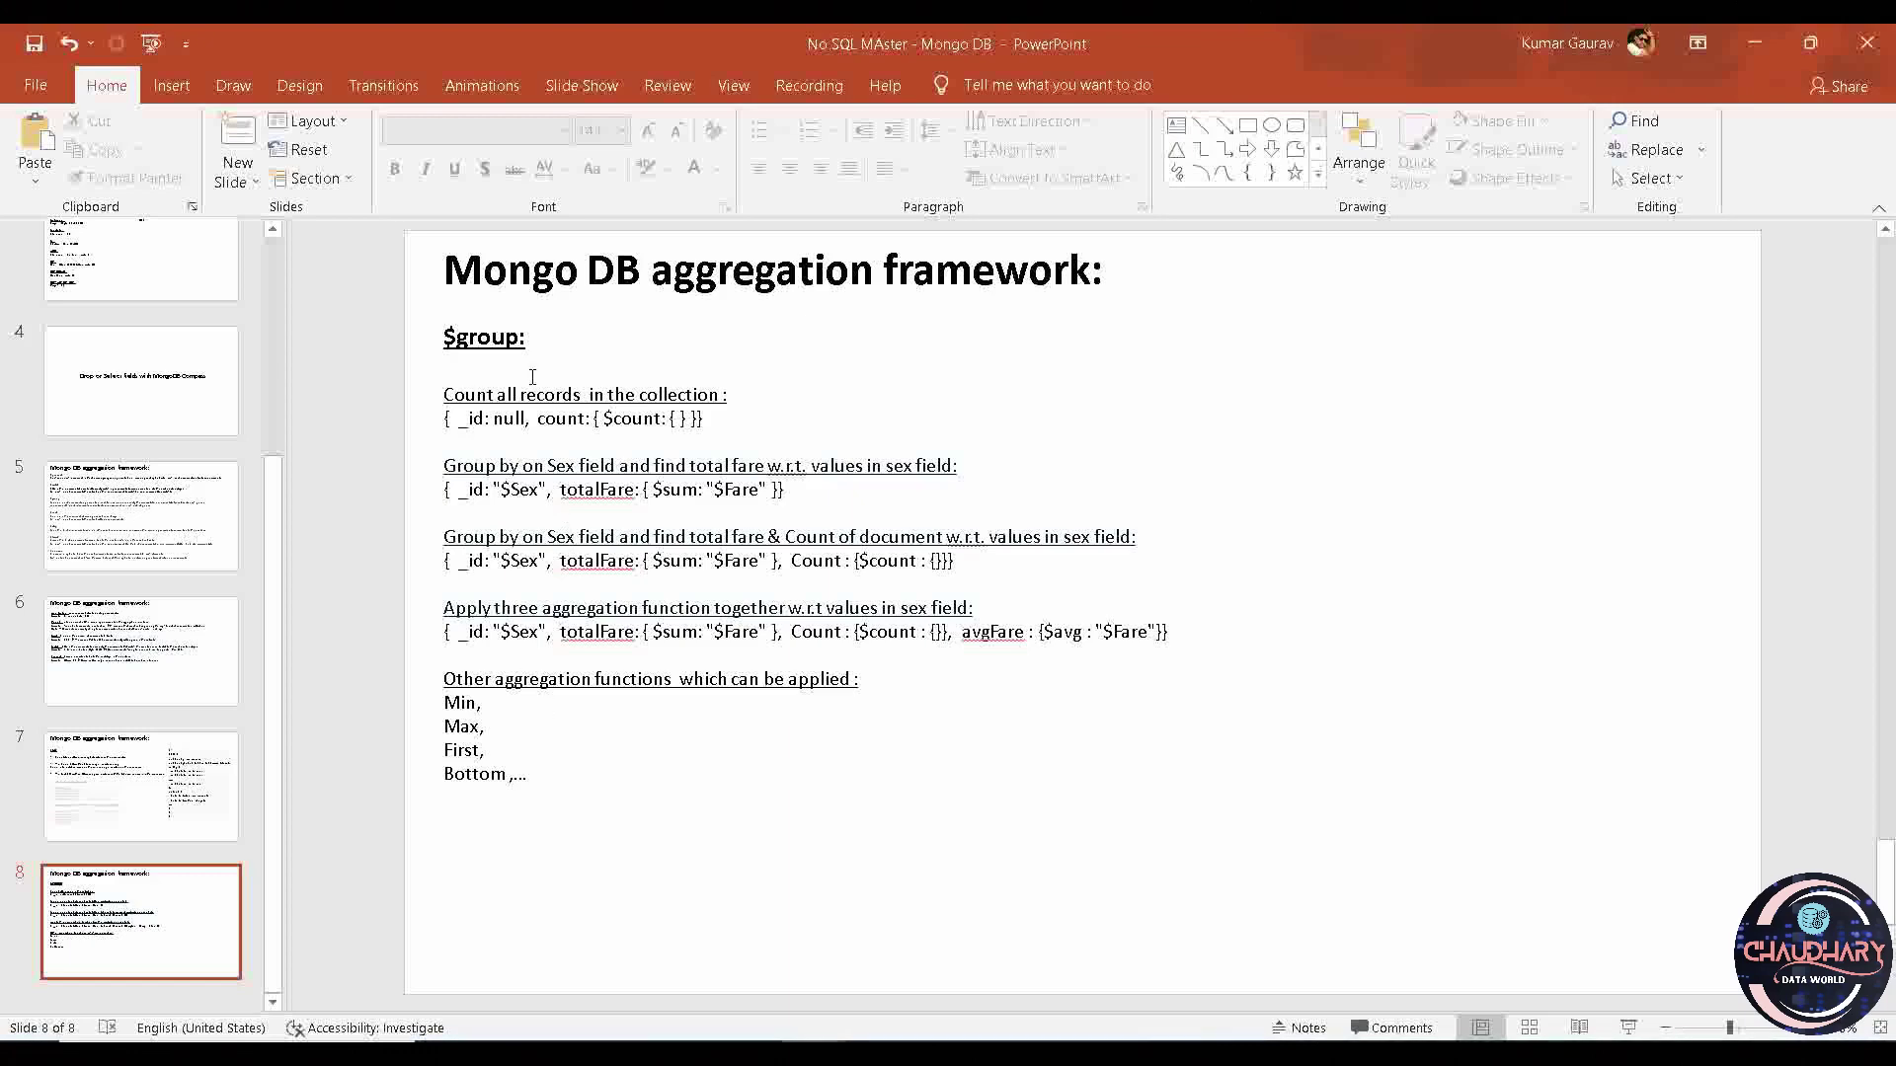
click(446, 418)
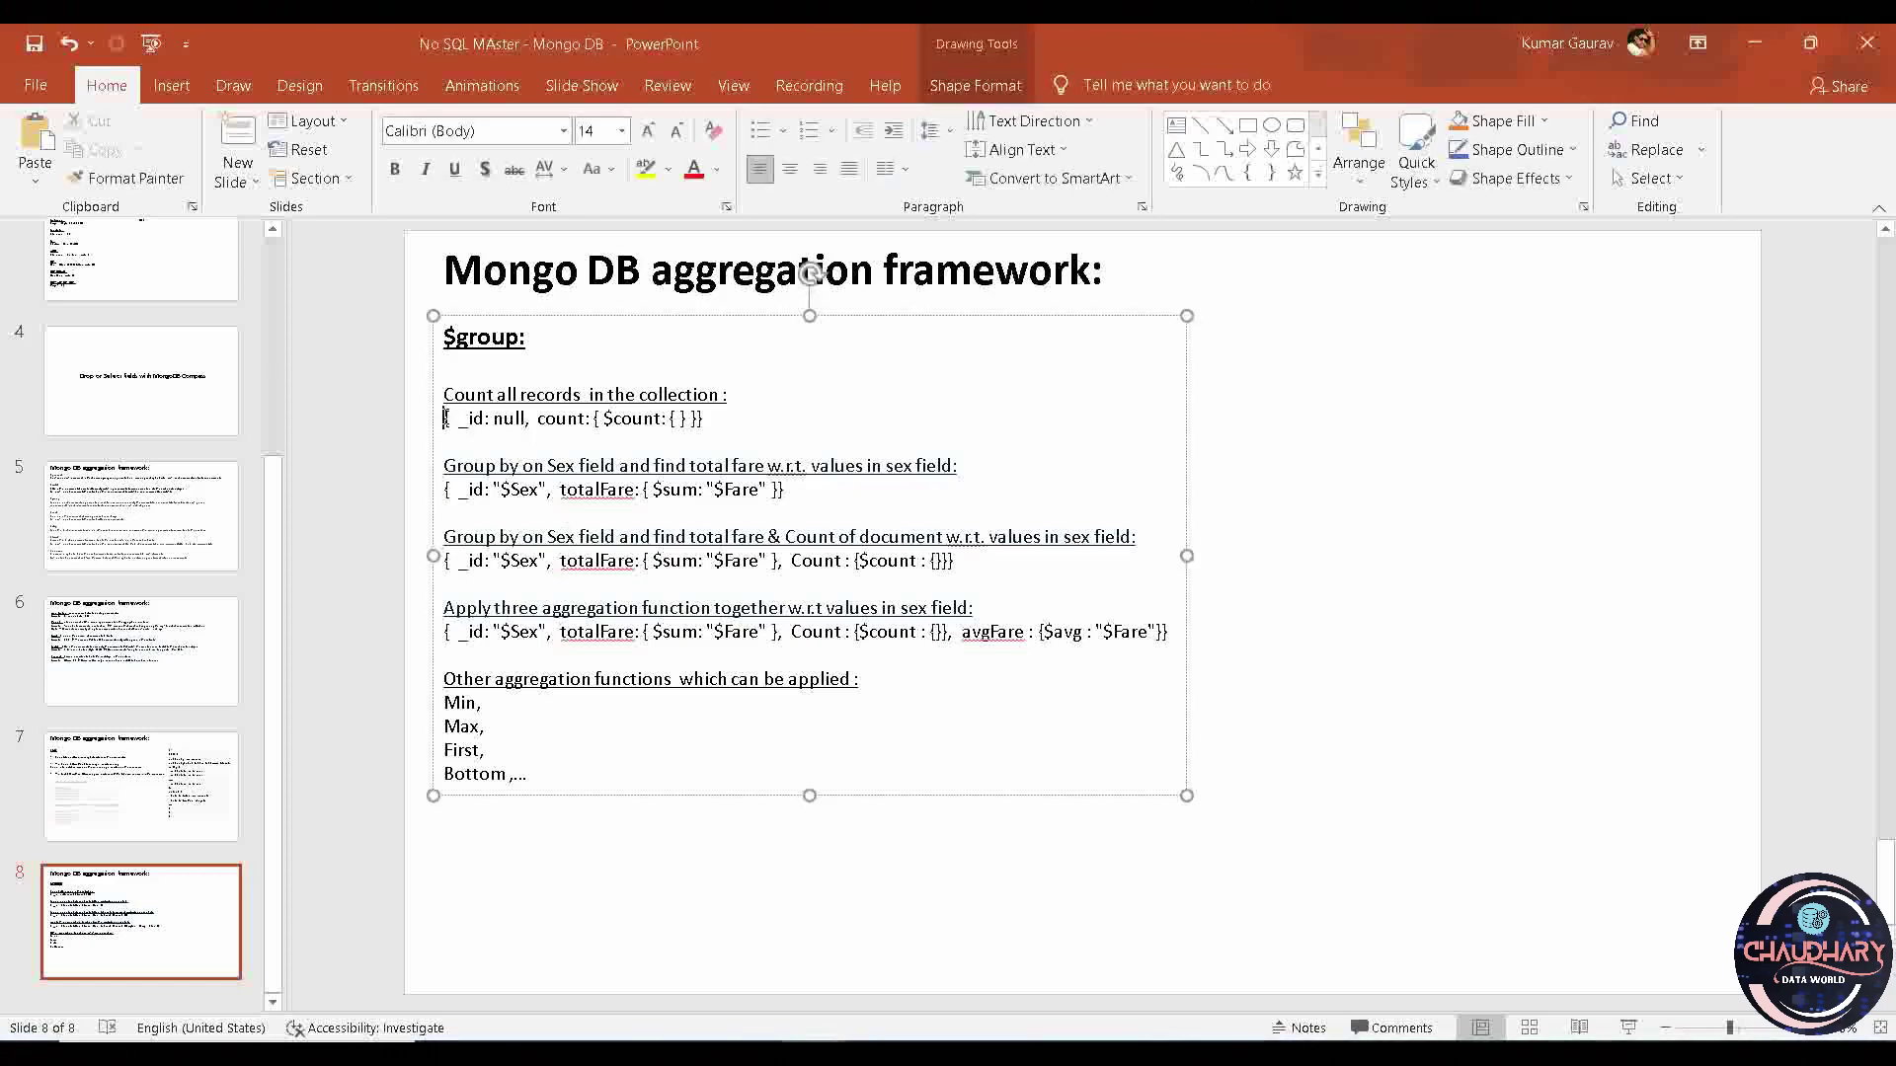
drag(445, 417, 705, 419)
key(ctrl+c)
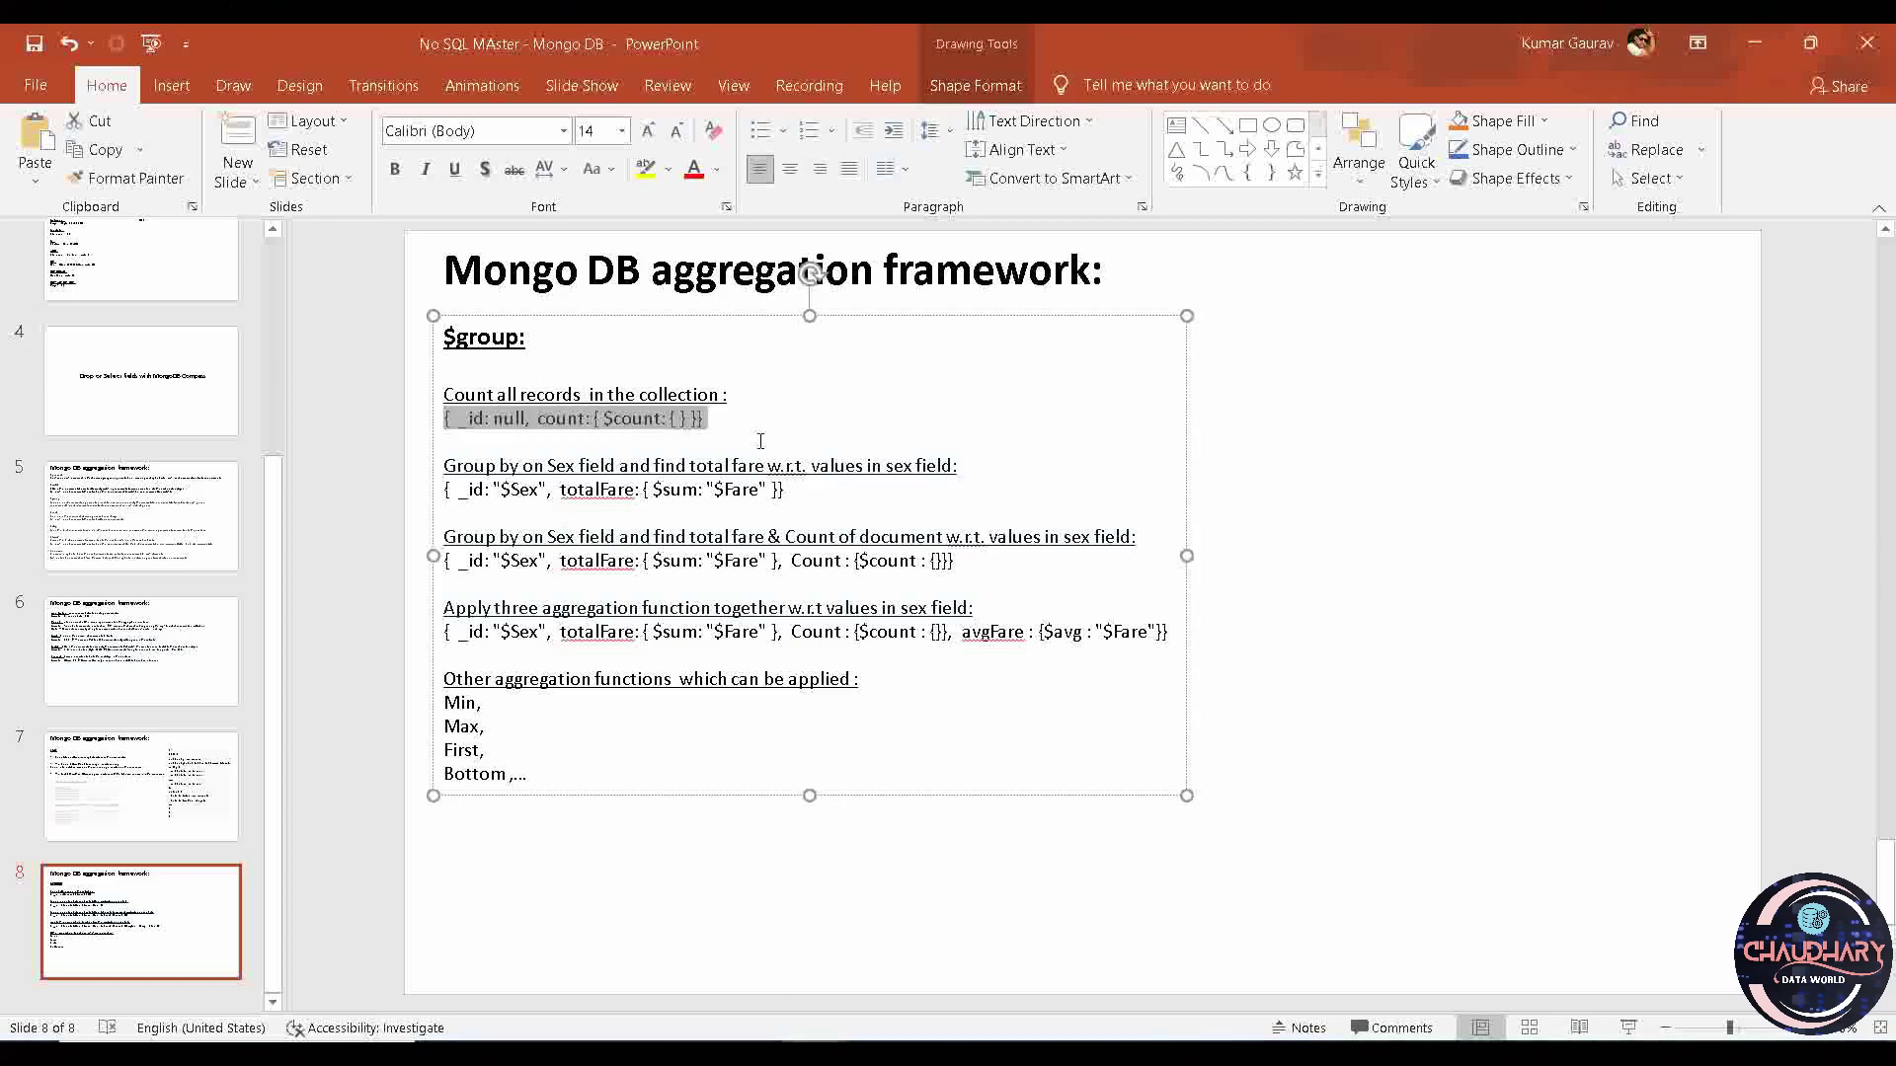
key(alt+Tab)
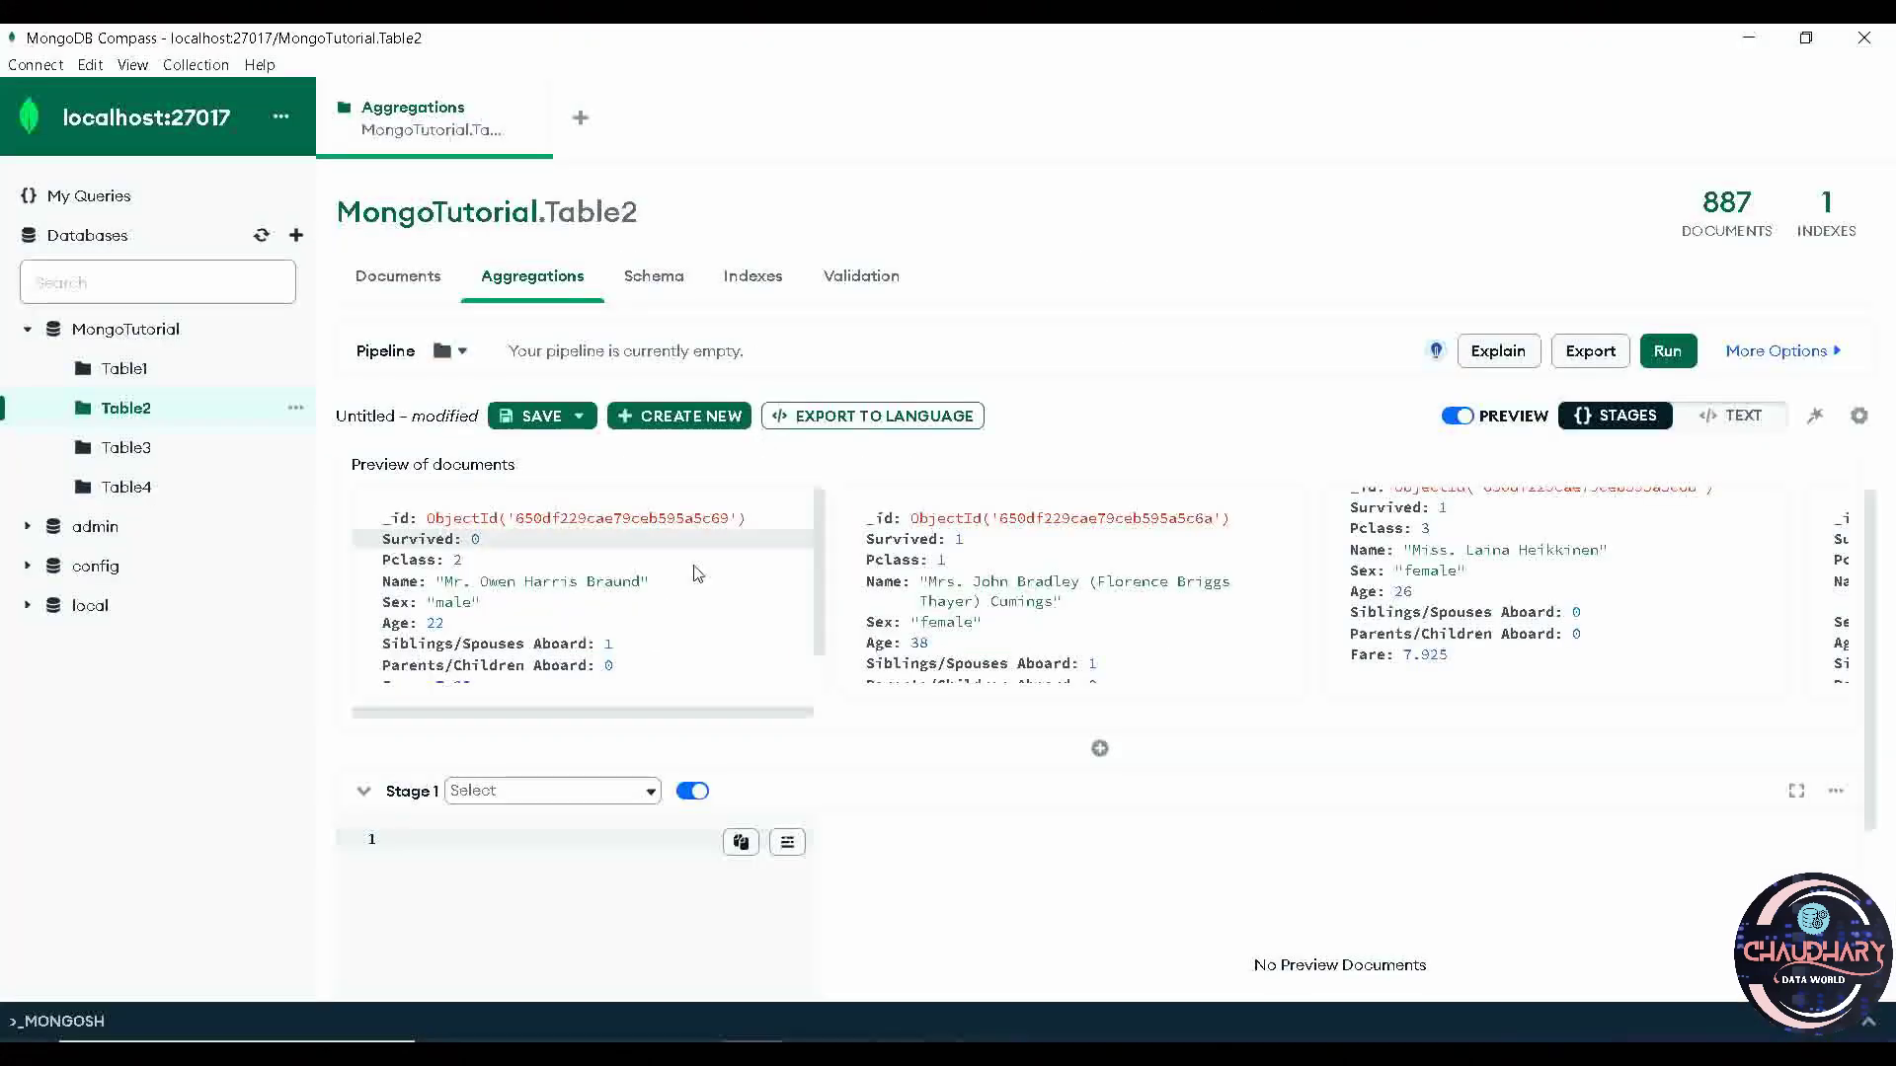
Step: Paste the copied count expression into the body of Stage 1
click(614, 876)
key(ctrl+v)
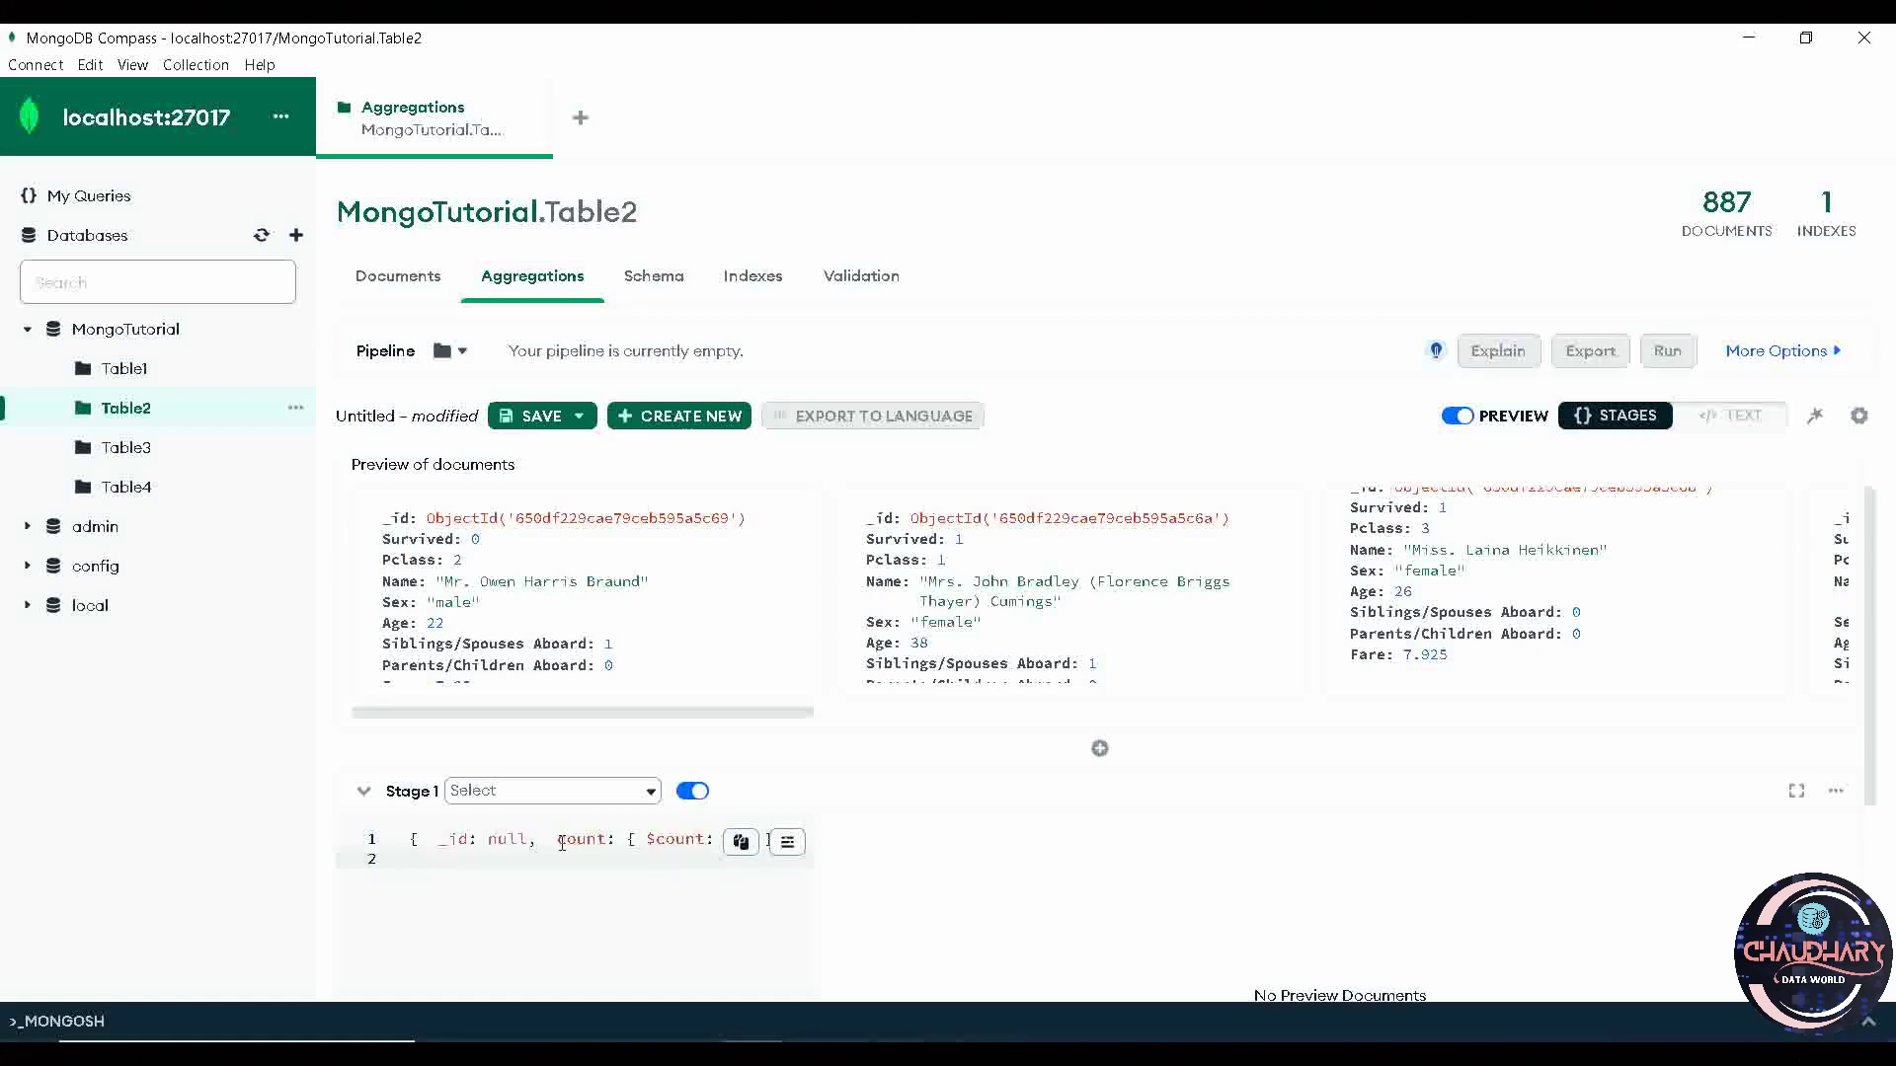
scroll(749, 859, down, 3)
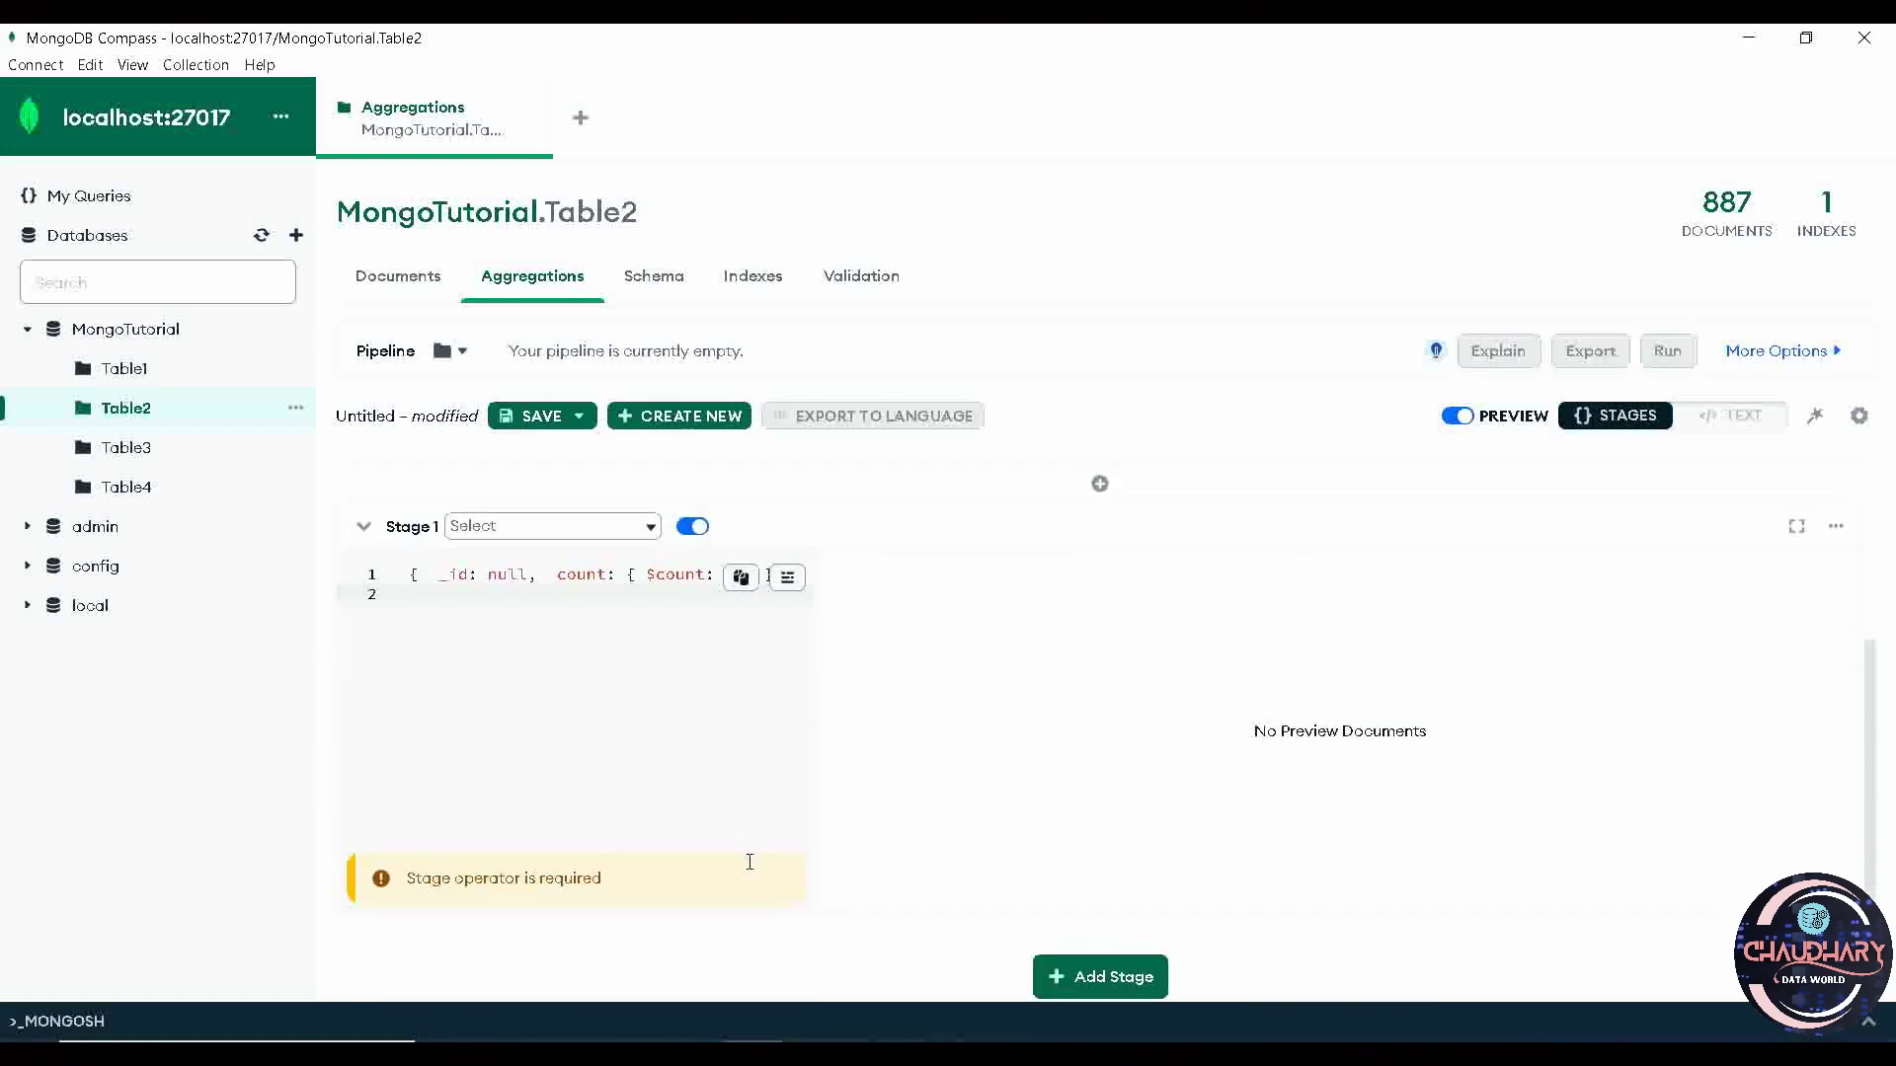
scroll(605, 791, up, 1)
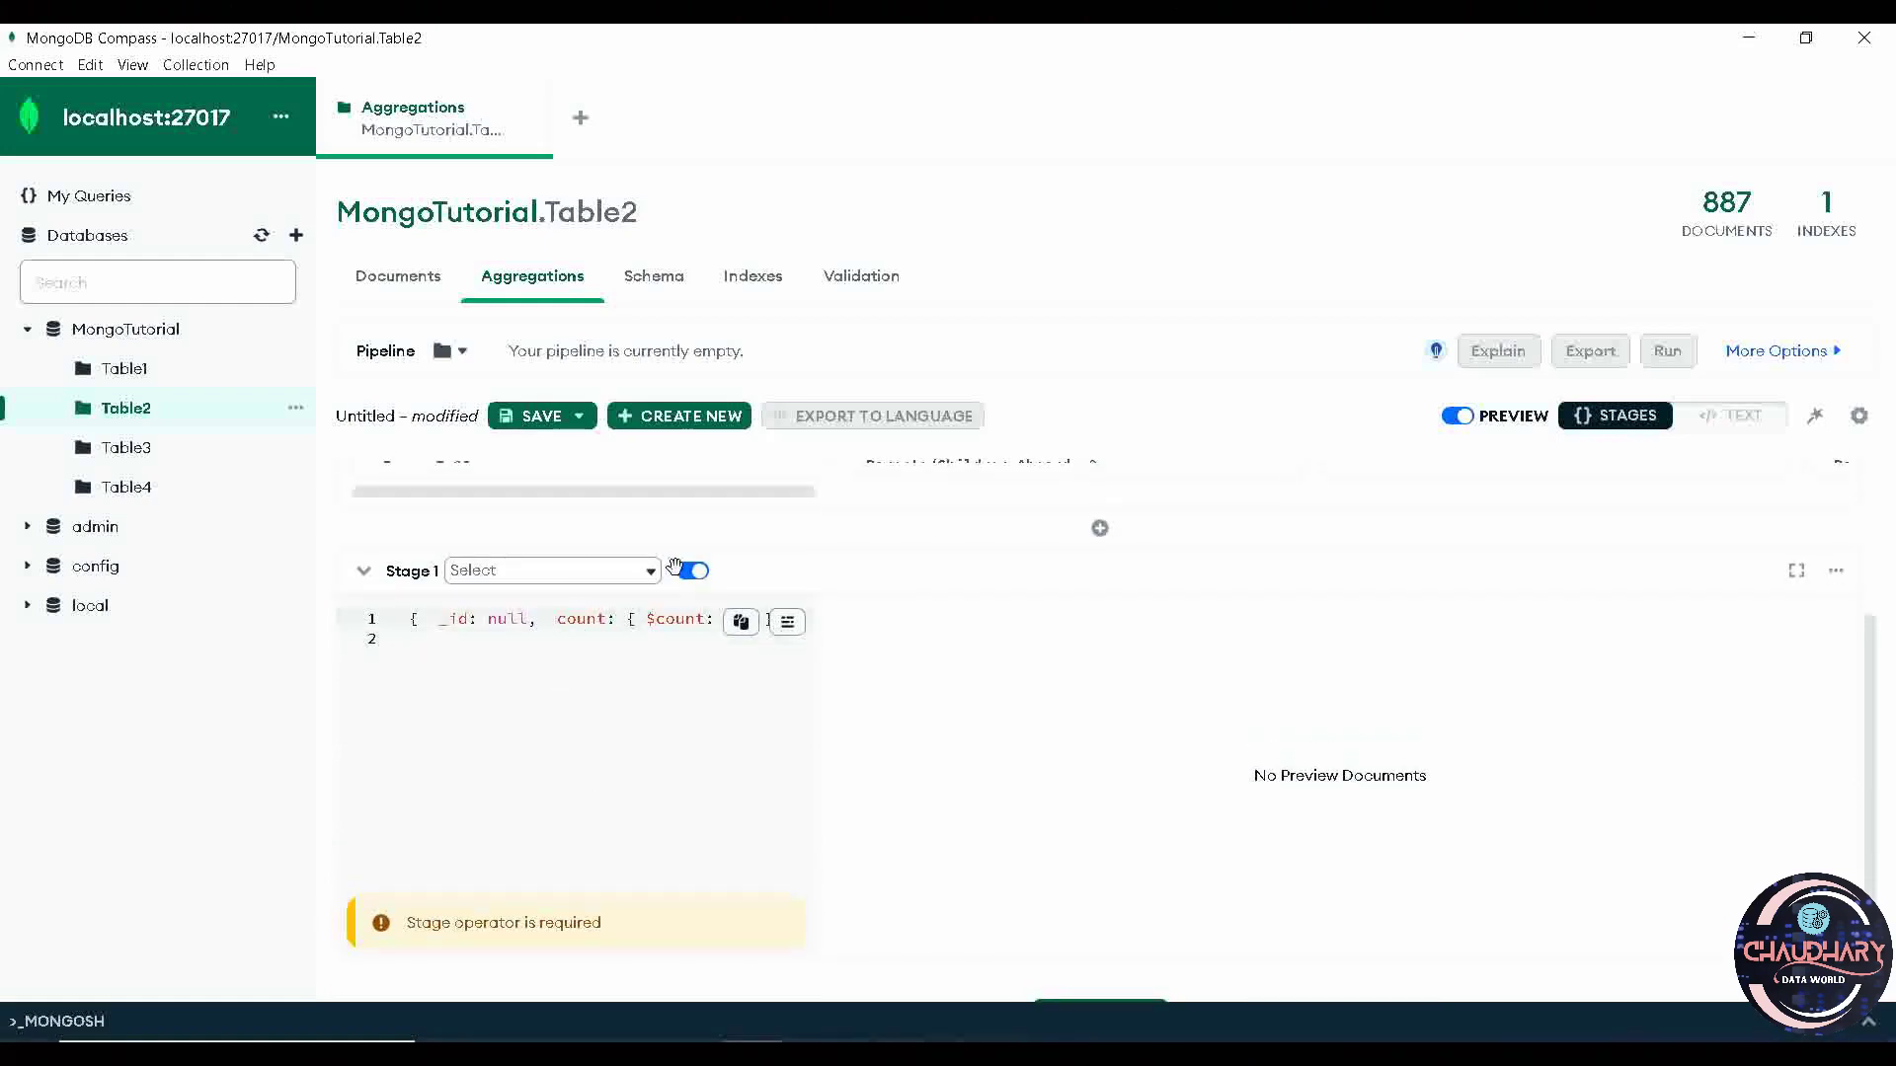
Step: Set the operator of Stage 1 to $group
click(643, 571)
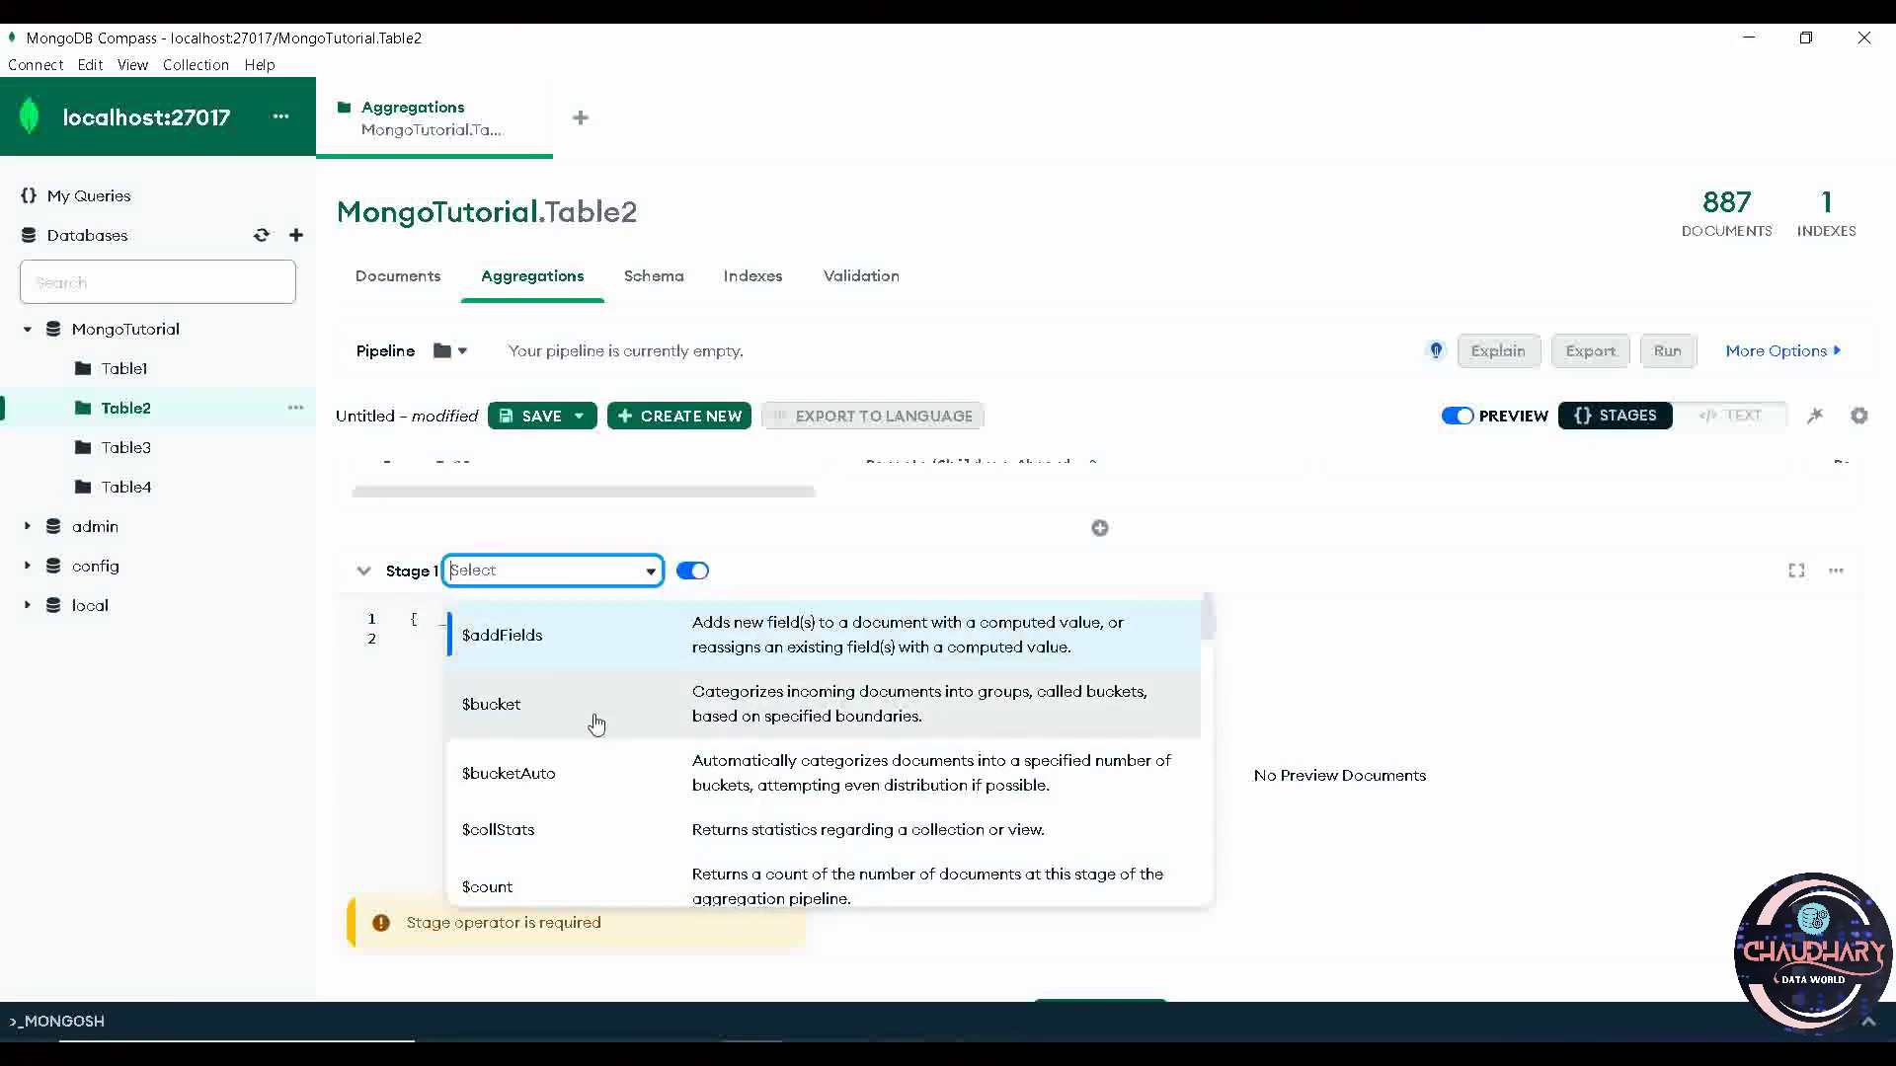
scroll(592, 719, down, 1)
scroll(560, 826, down, 2)
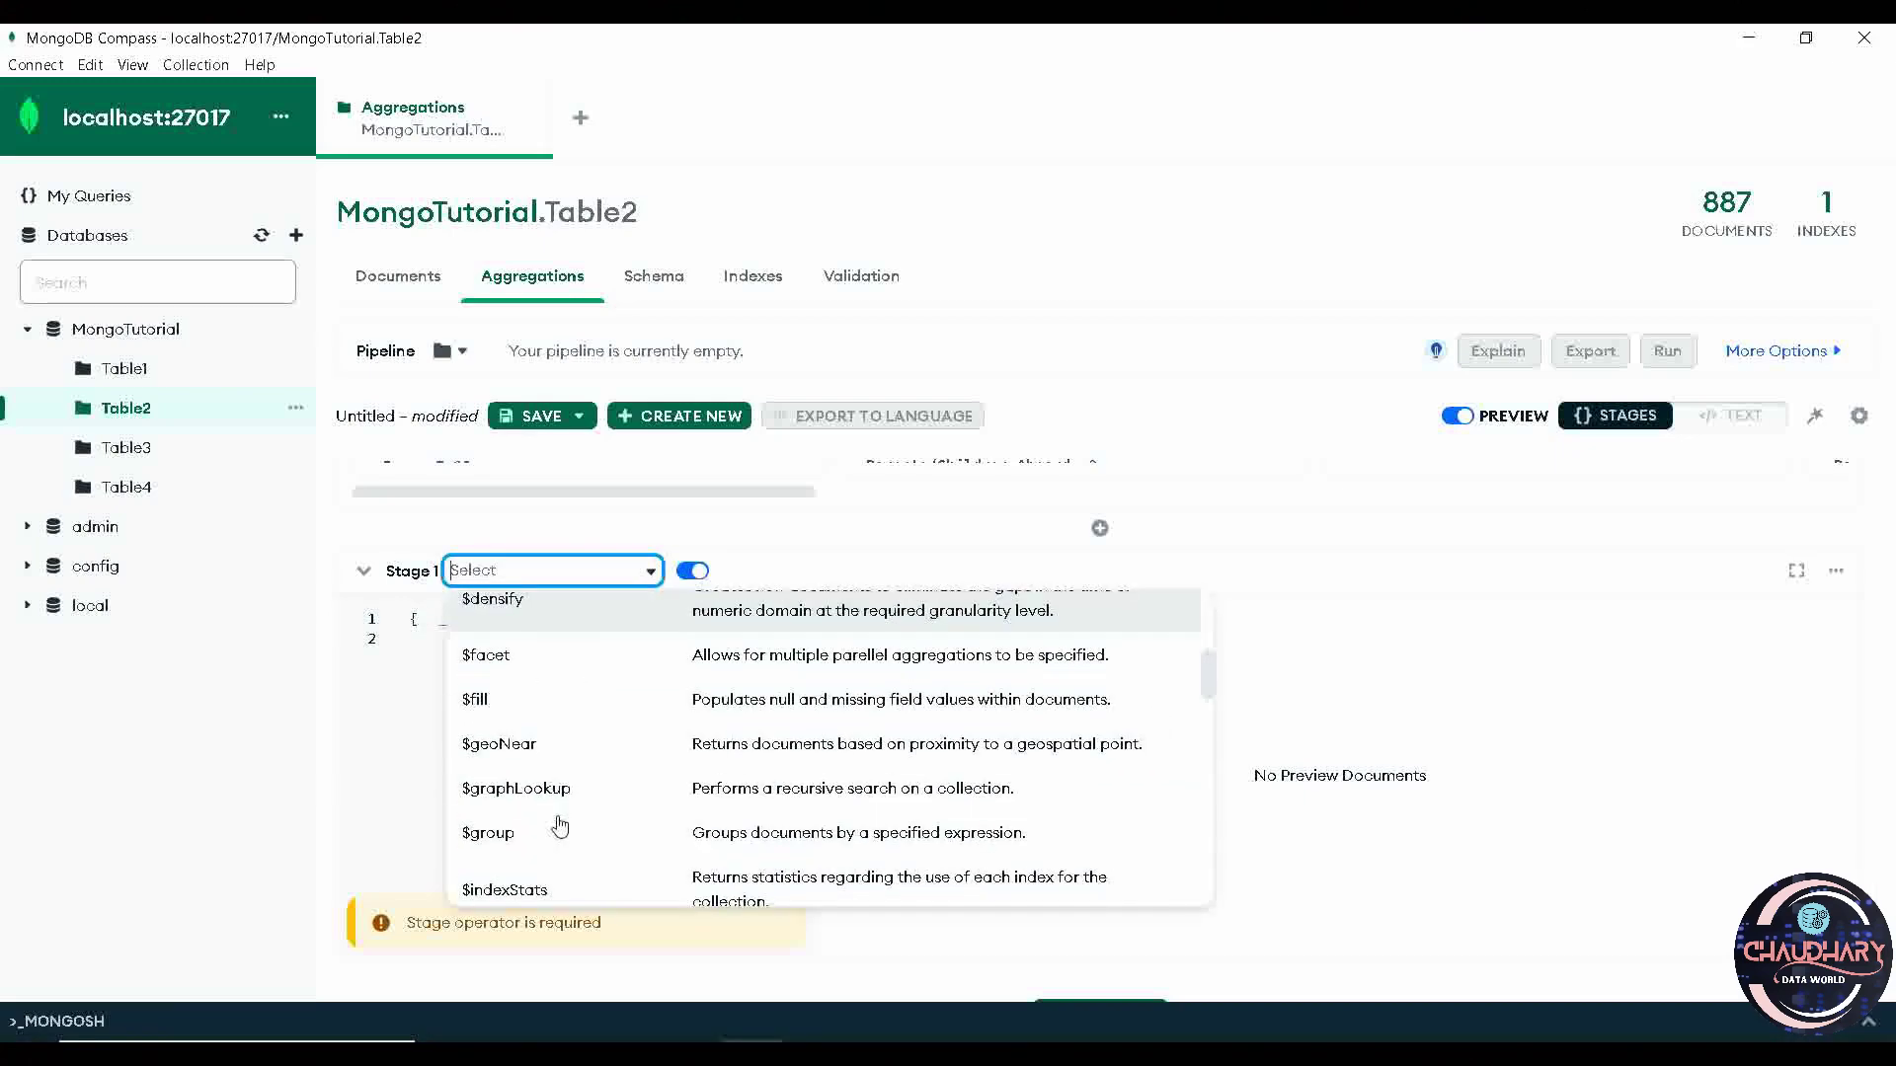
click(537, 834)
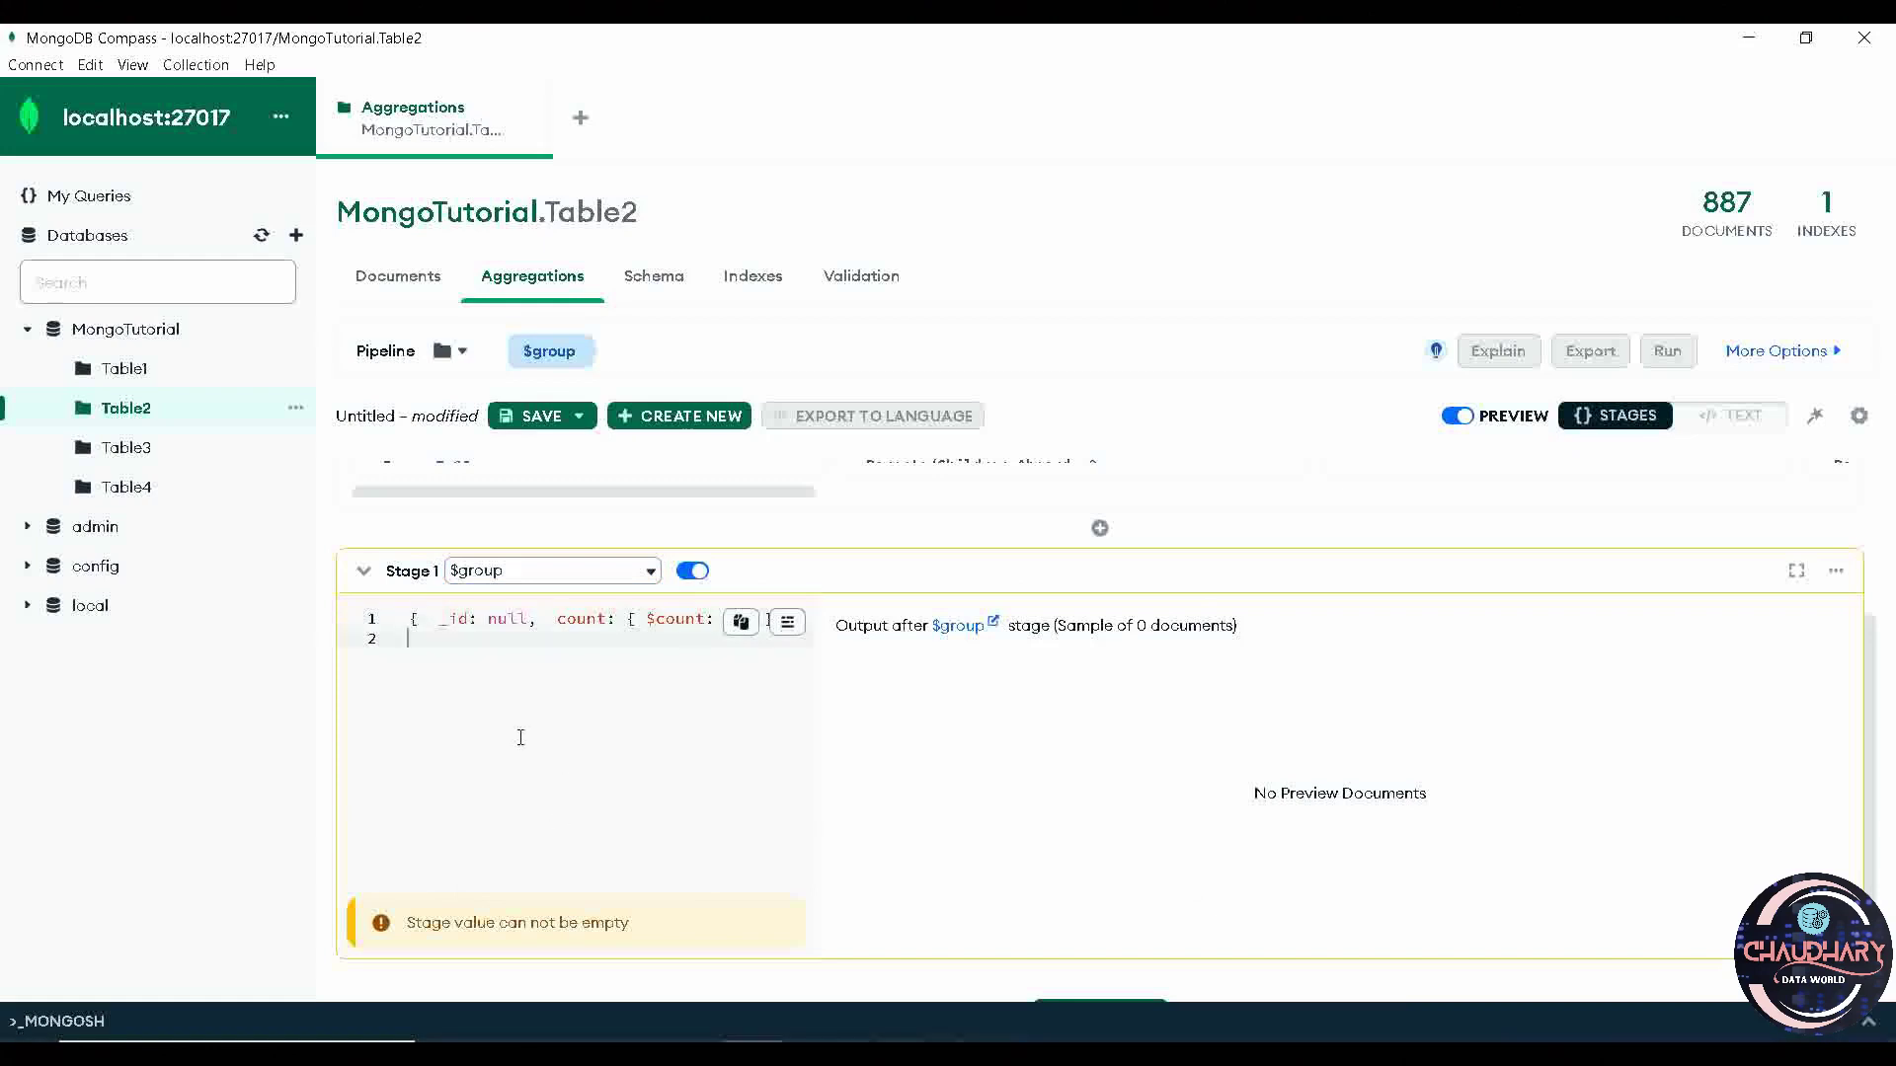
Step: Clear the $group stage body and paste the expression { _id: null, count: { $count: { } }} into it again
key(ctrl+a)
key(BackSpace)
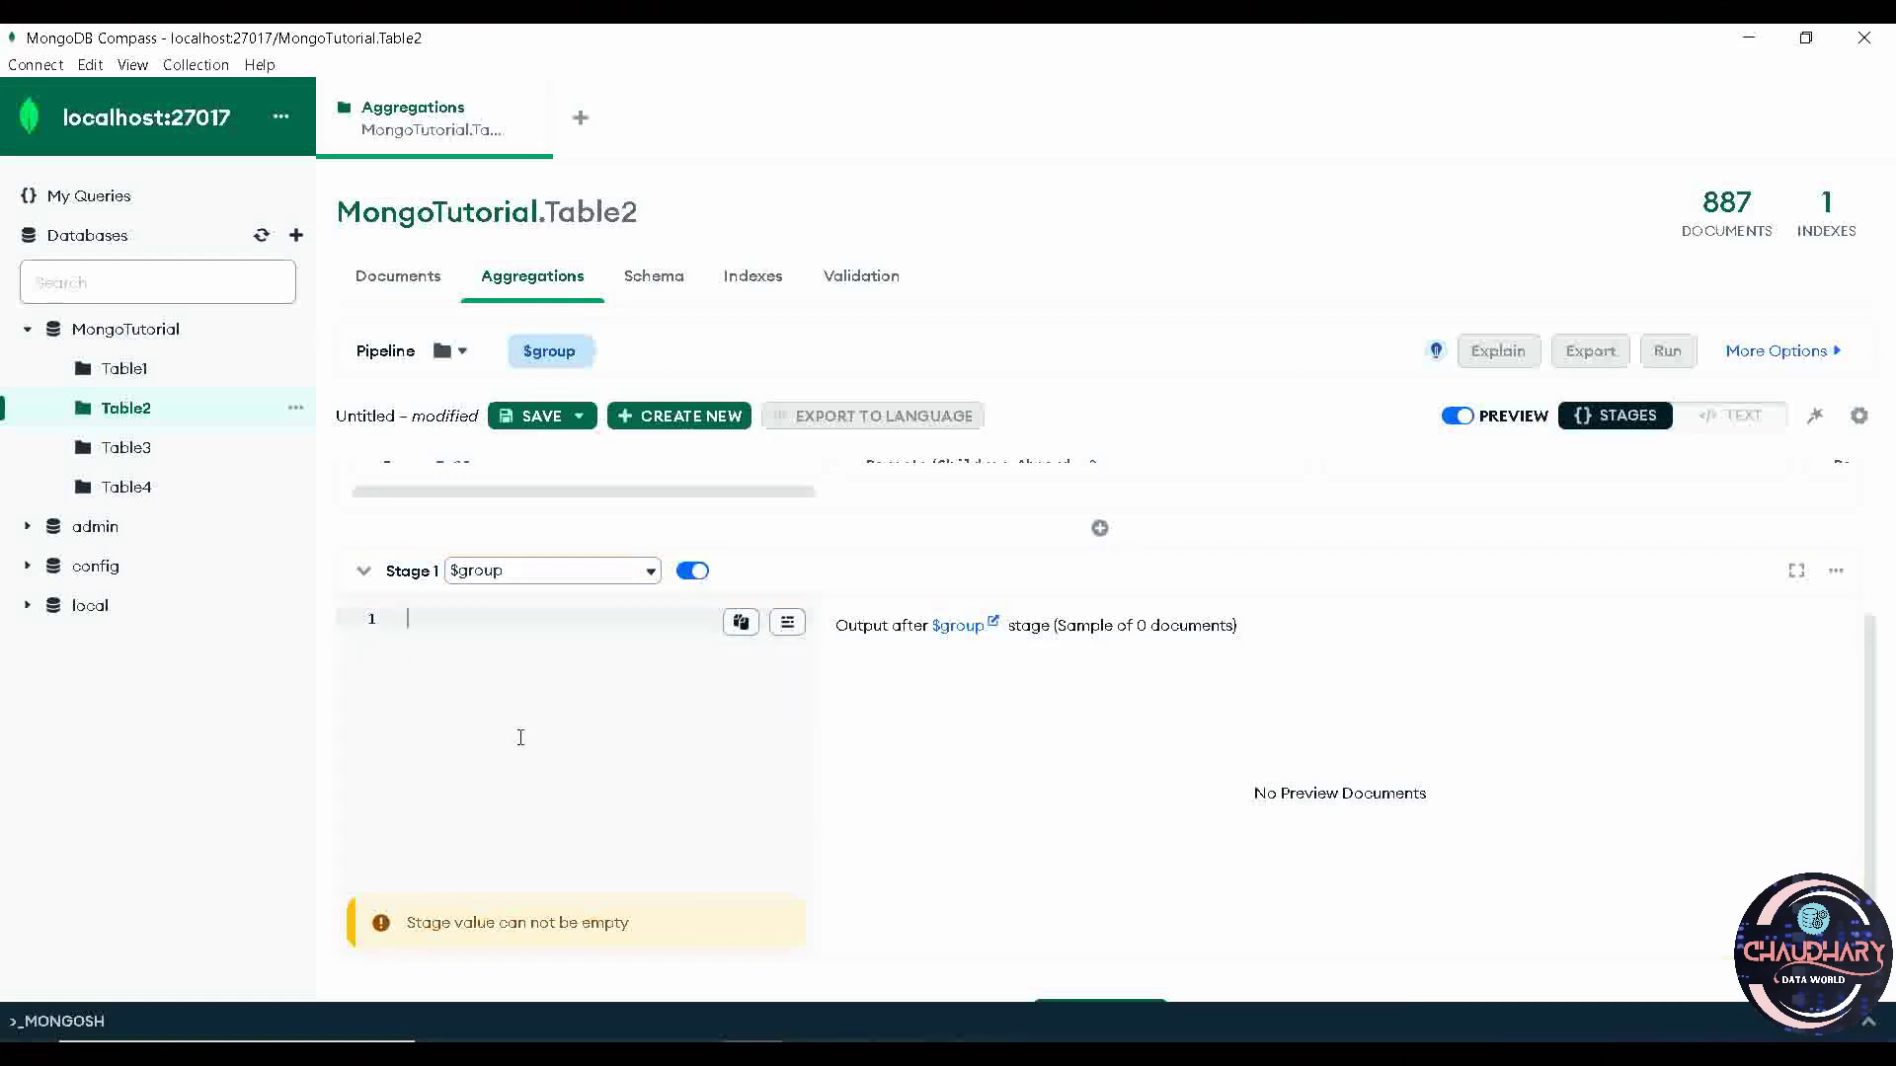
click(642, 570)
scroll(648, 767, down, 3)
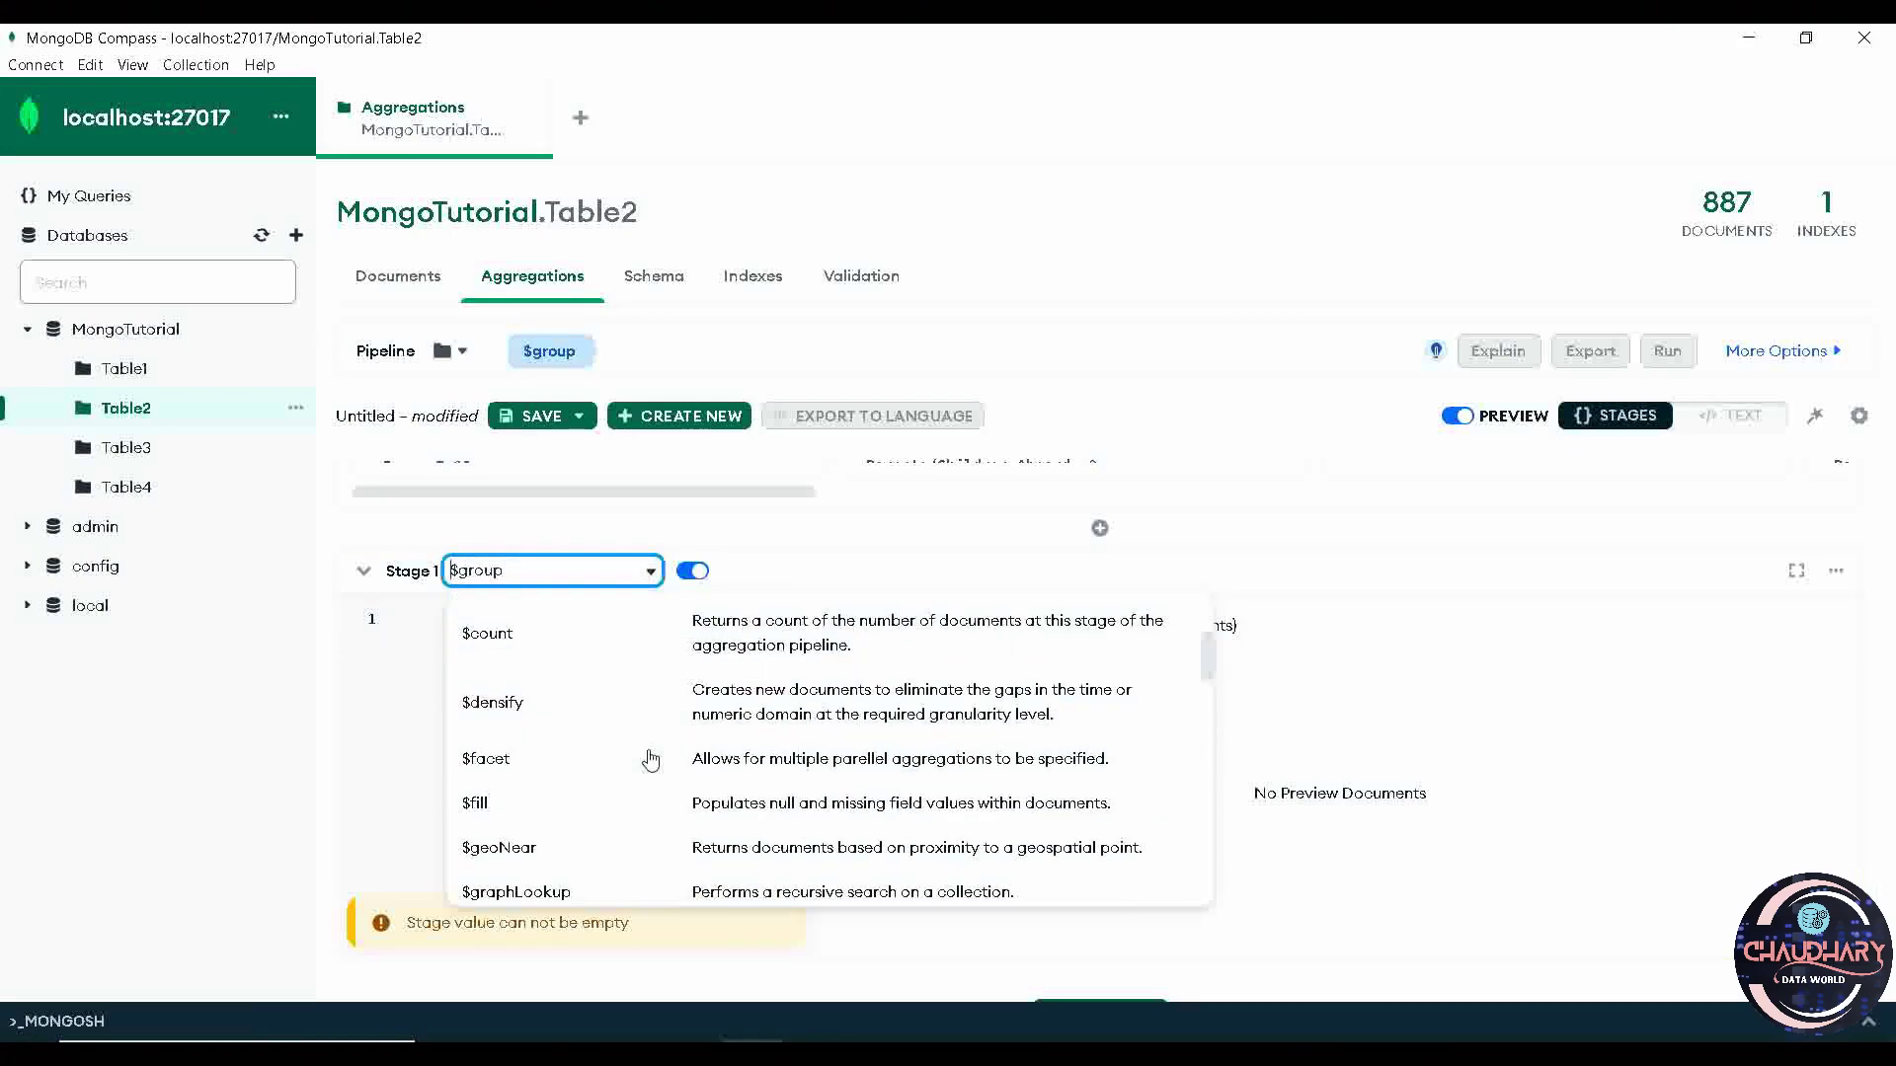
scroll(651, 758, down, 5)
click(619, 641)
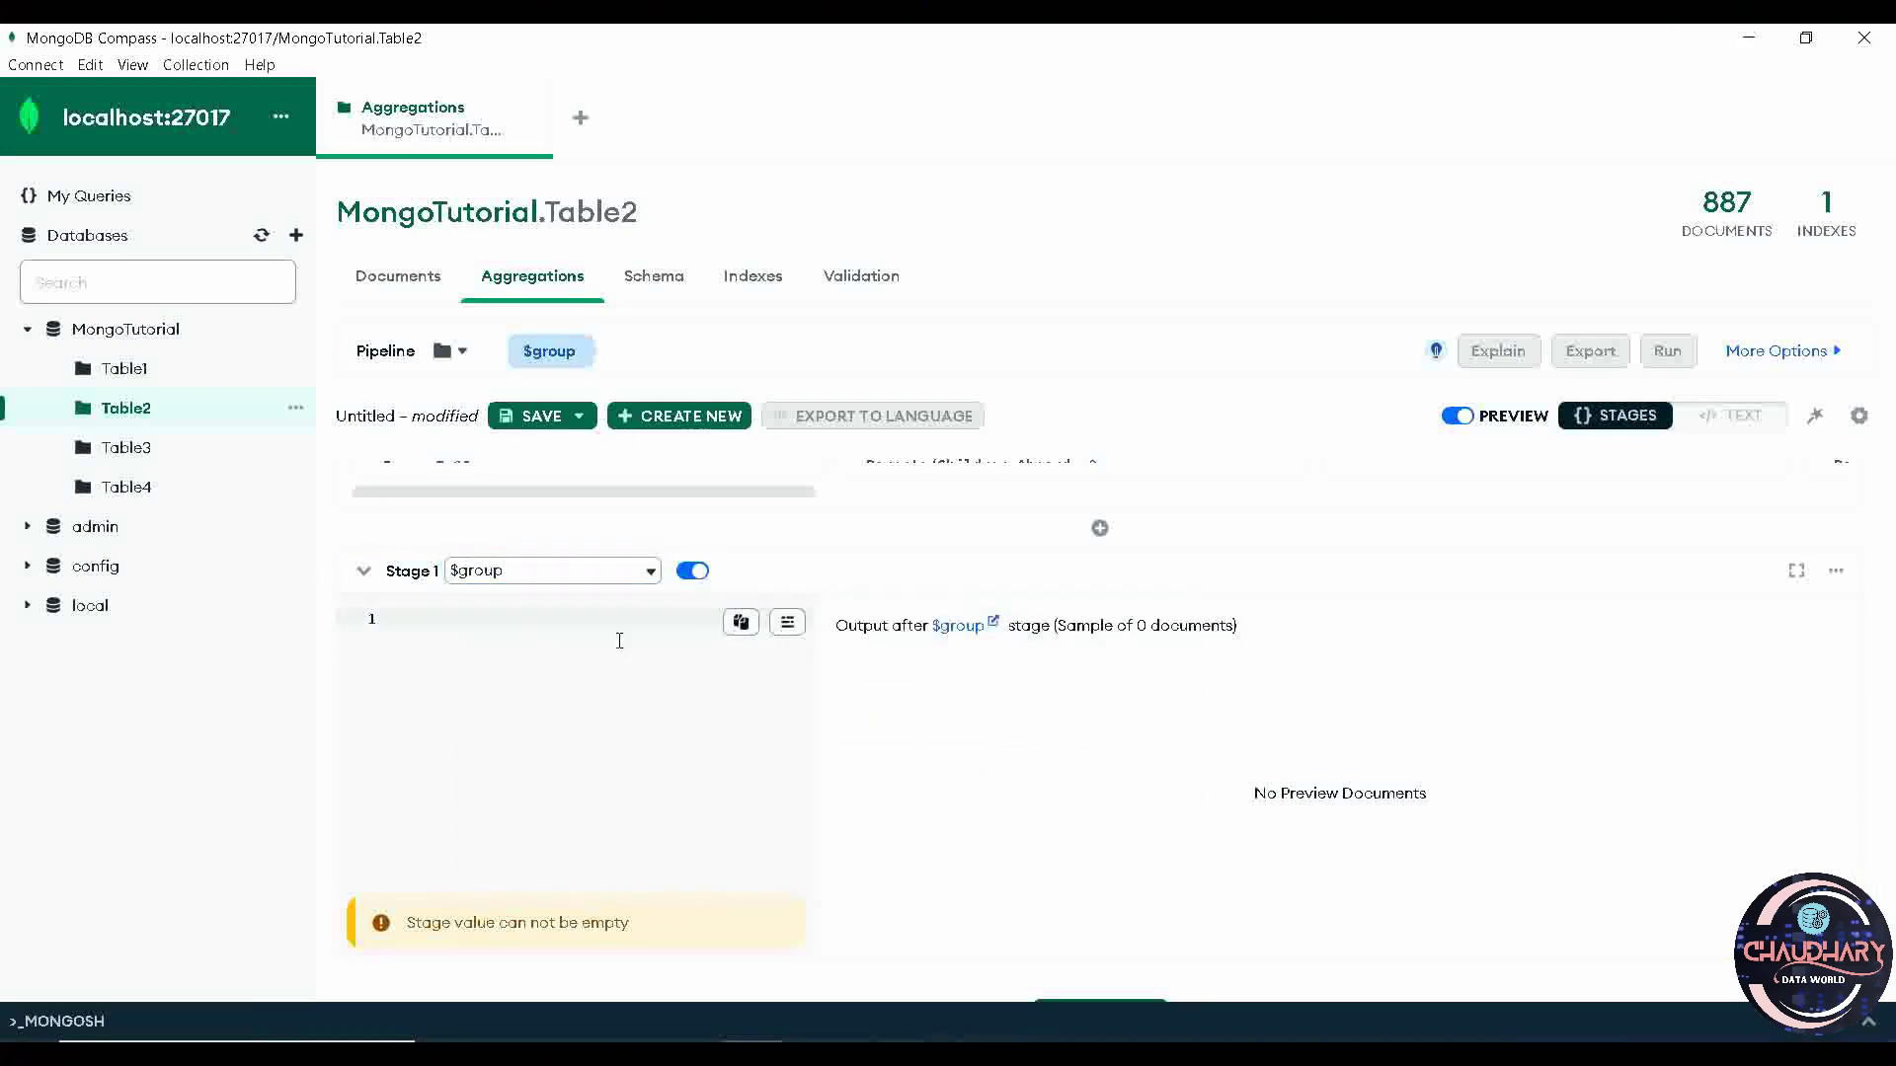
click(534, 669)
key(ctrl+v)
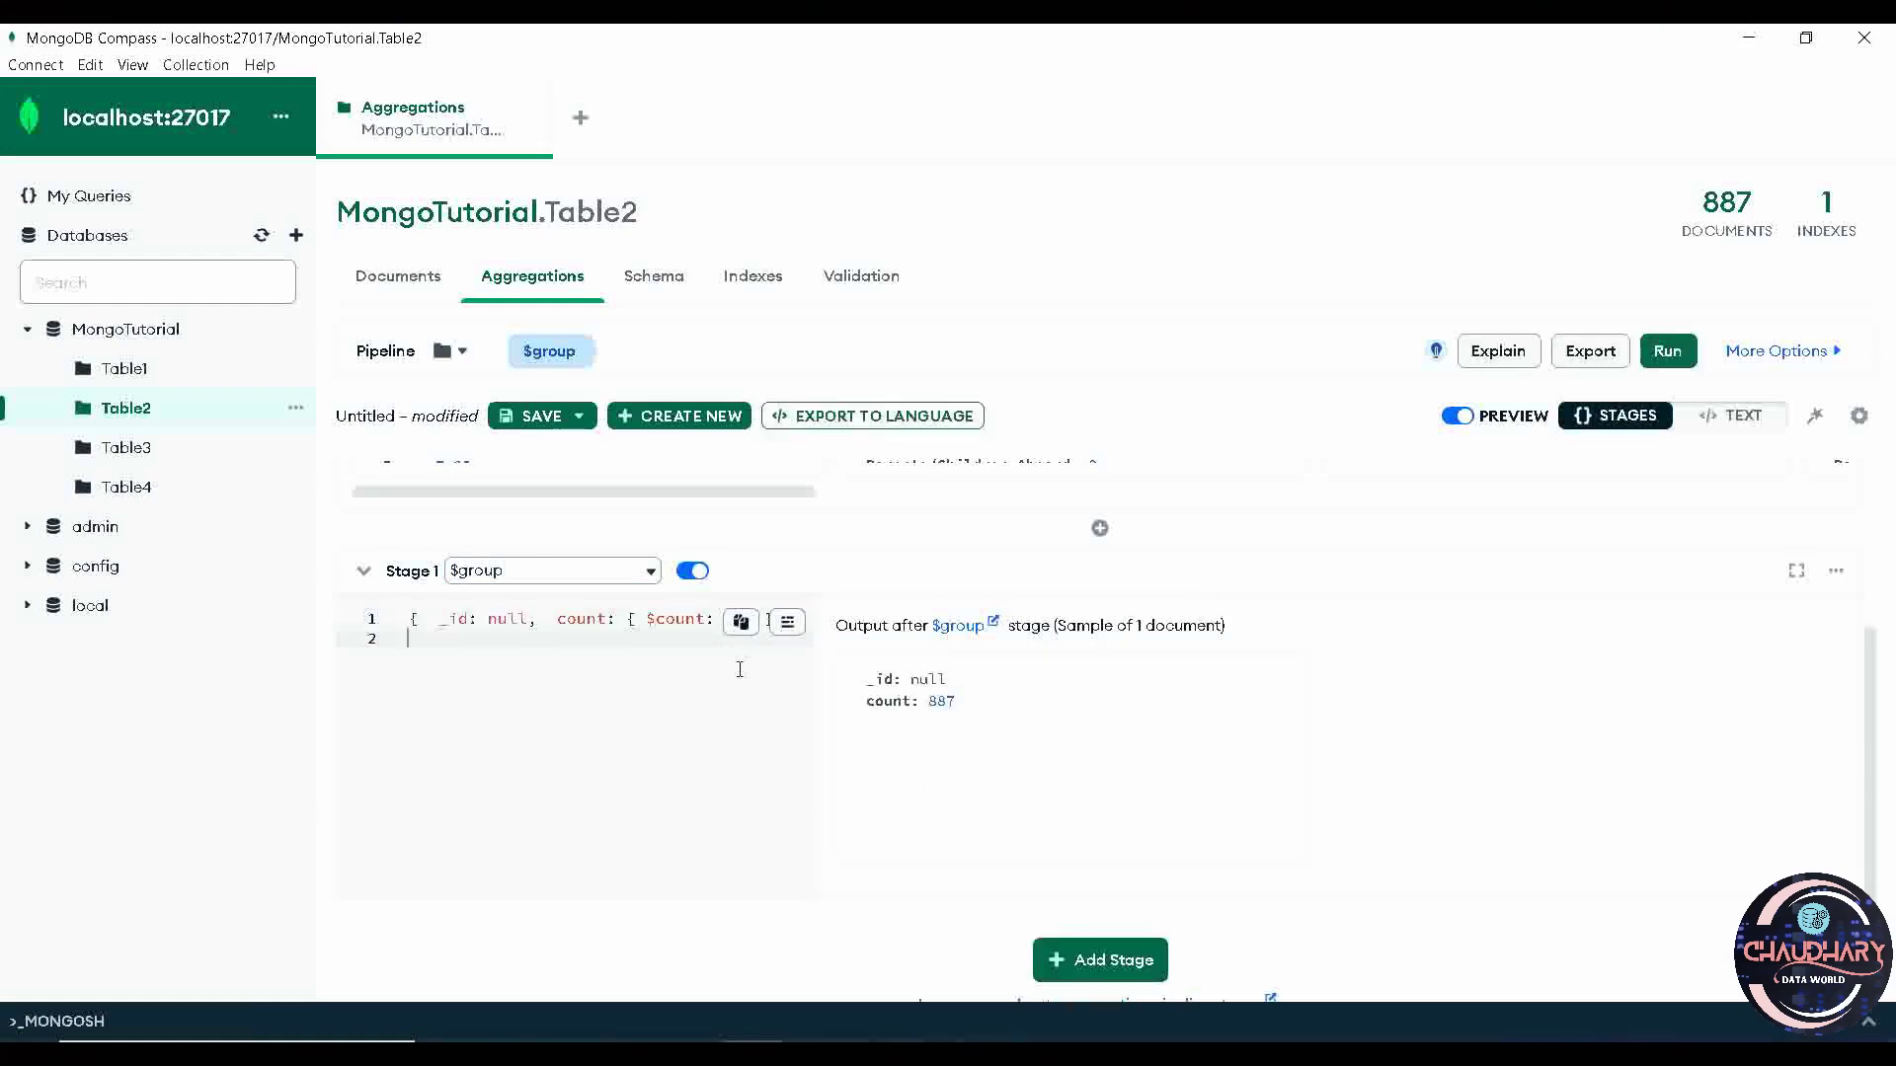
Step: Break the $group expression into separate lines for the opening brace, the _id field, the count field and the closing brace
click(556, 619)
key(Return)
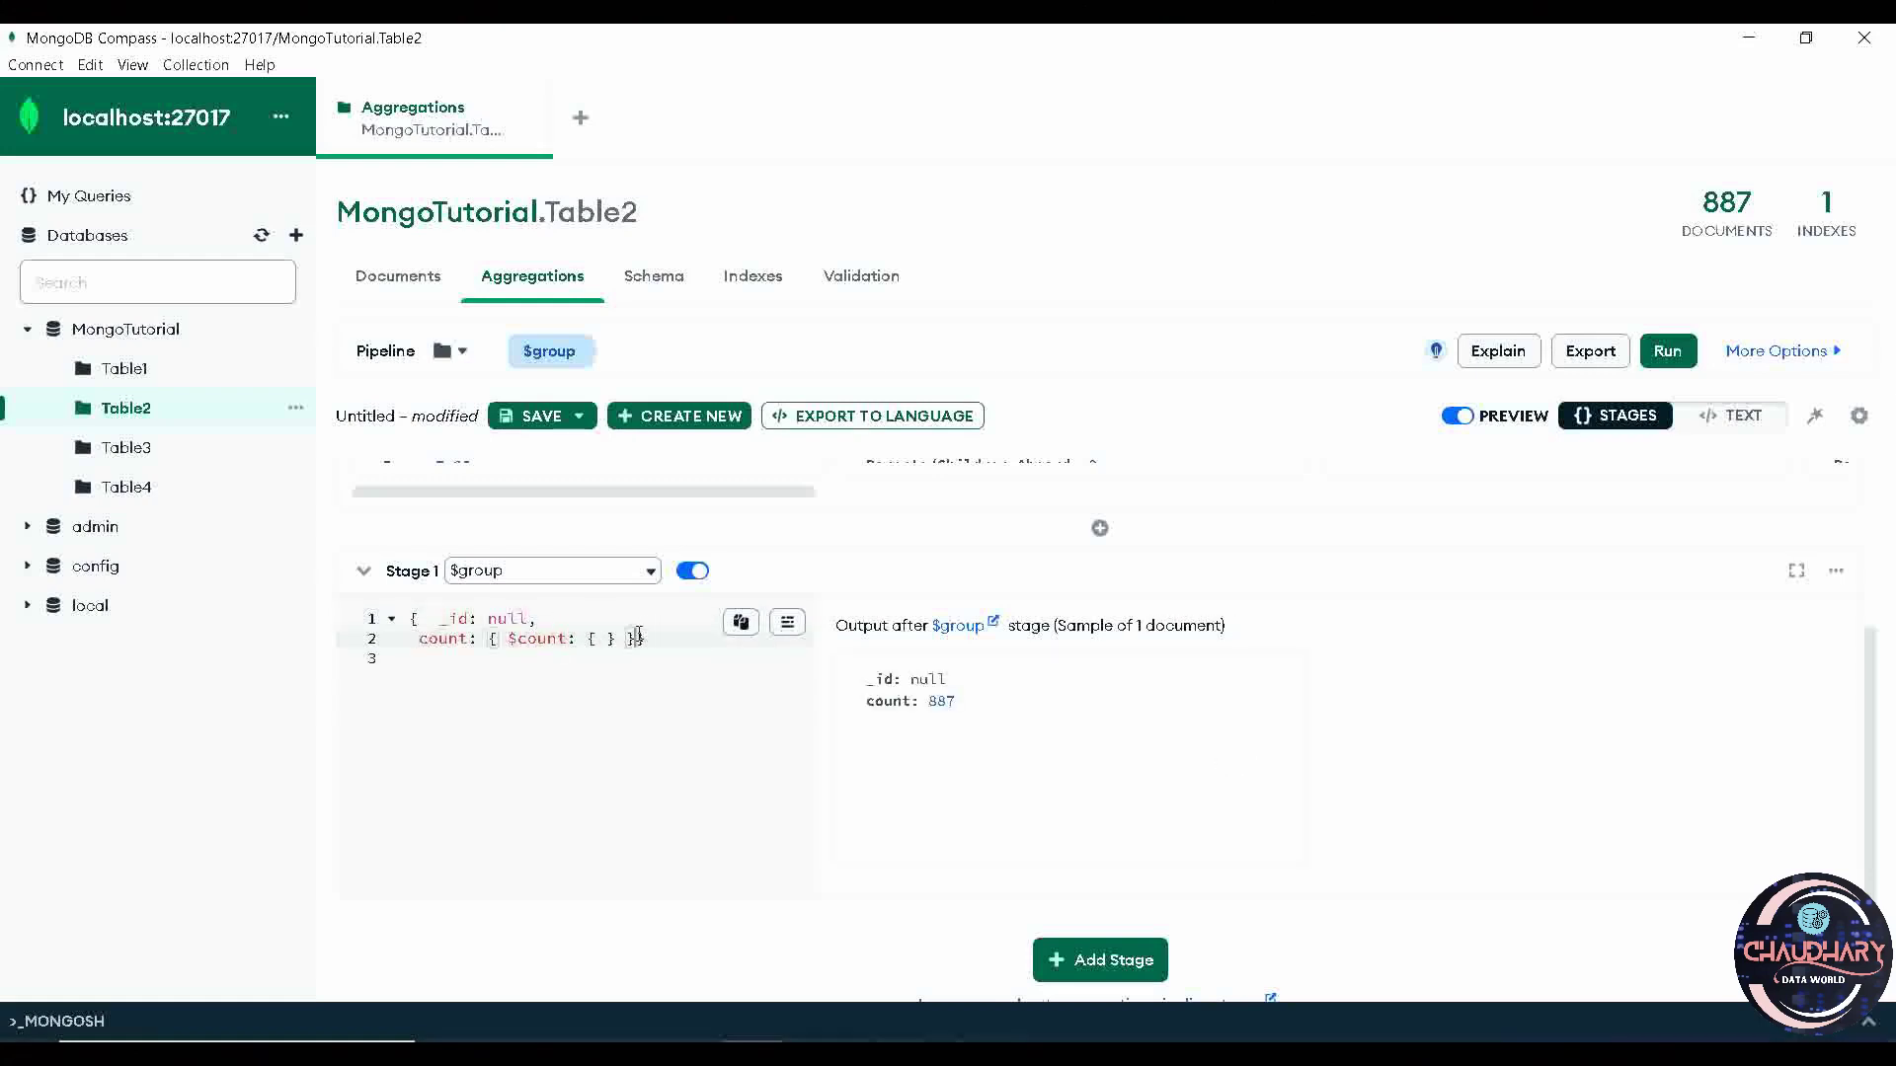
click(636, 638)
key(Return)
click(441, 619)
key(Return)
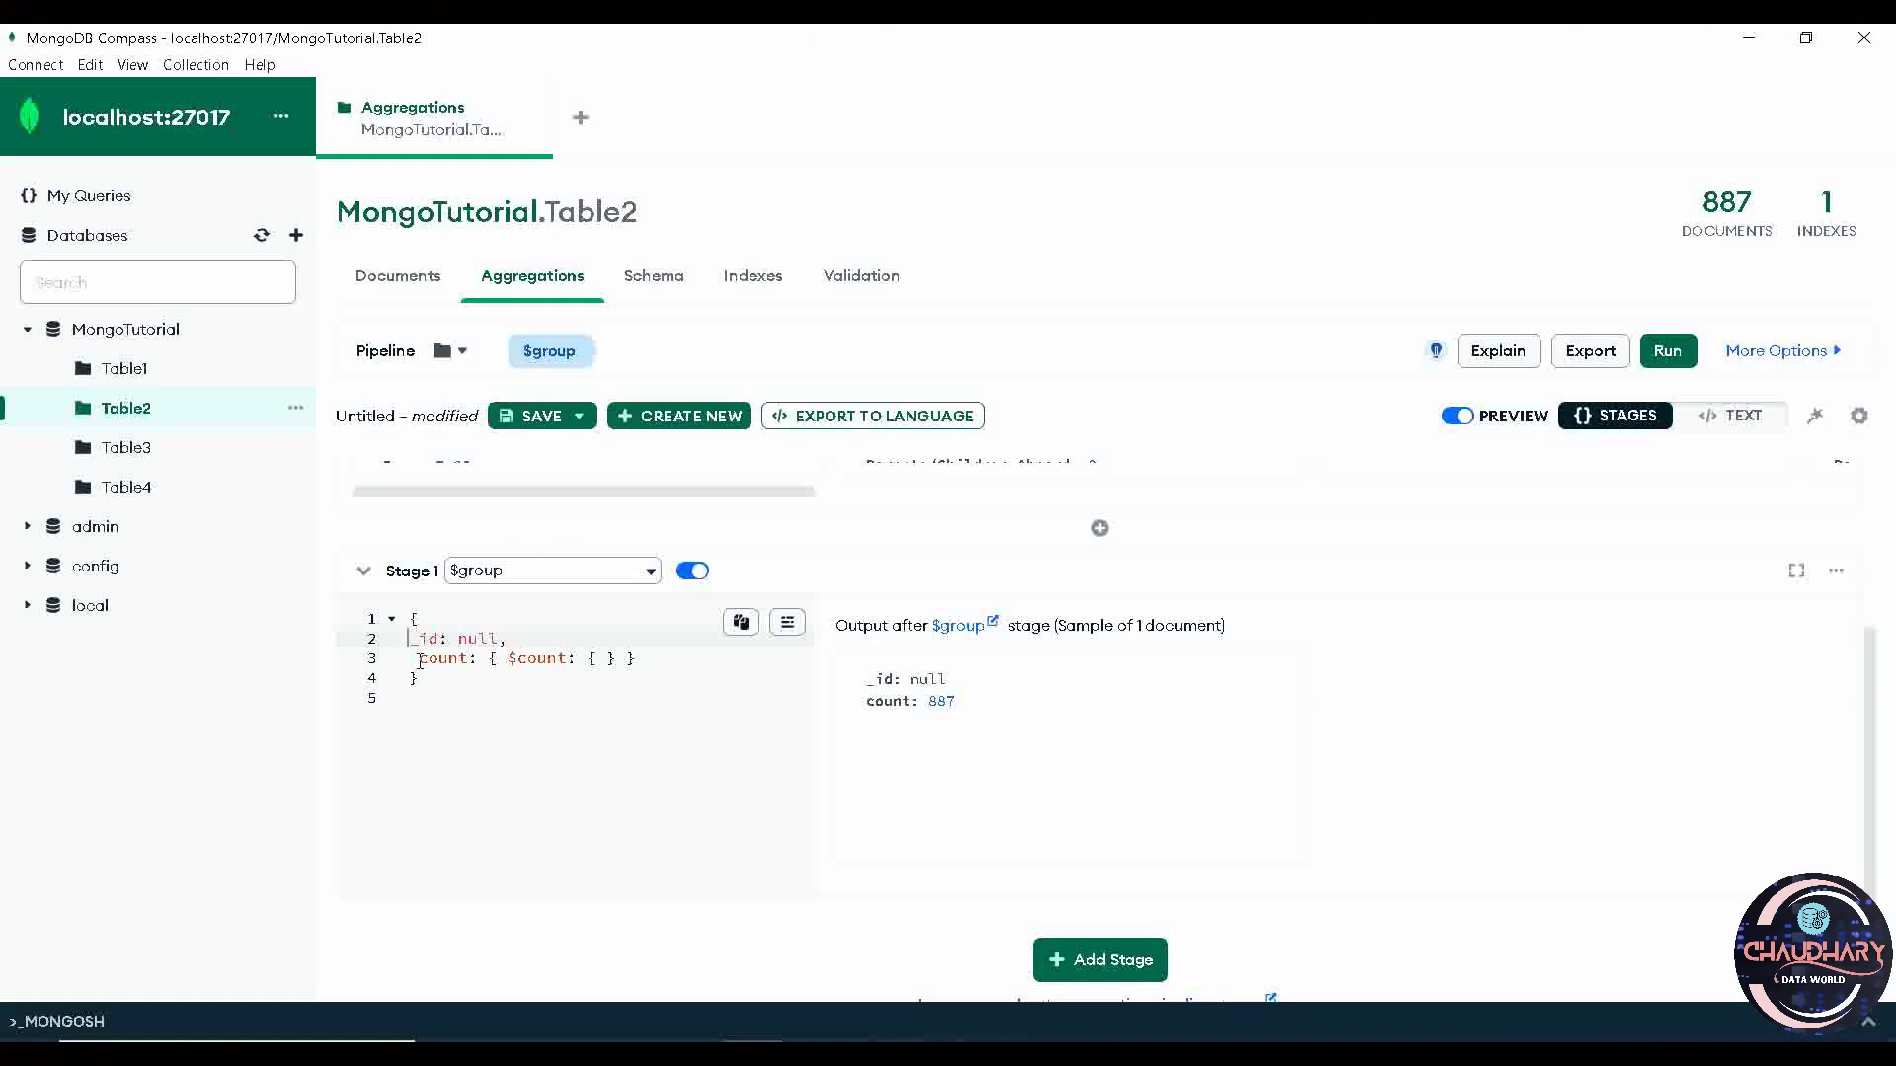
Step: Examine the collection's document preview and the $count accumulator in the $group expression
scroll(564, 663, up, 3)
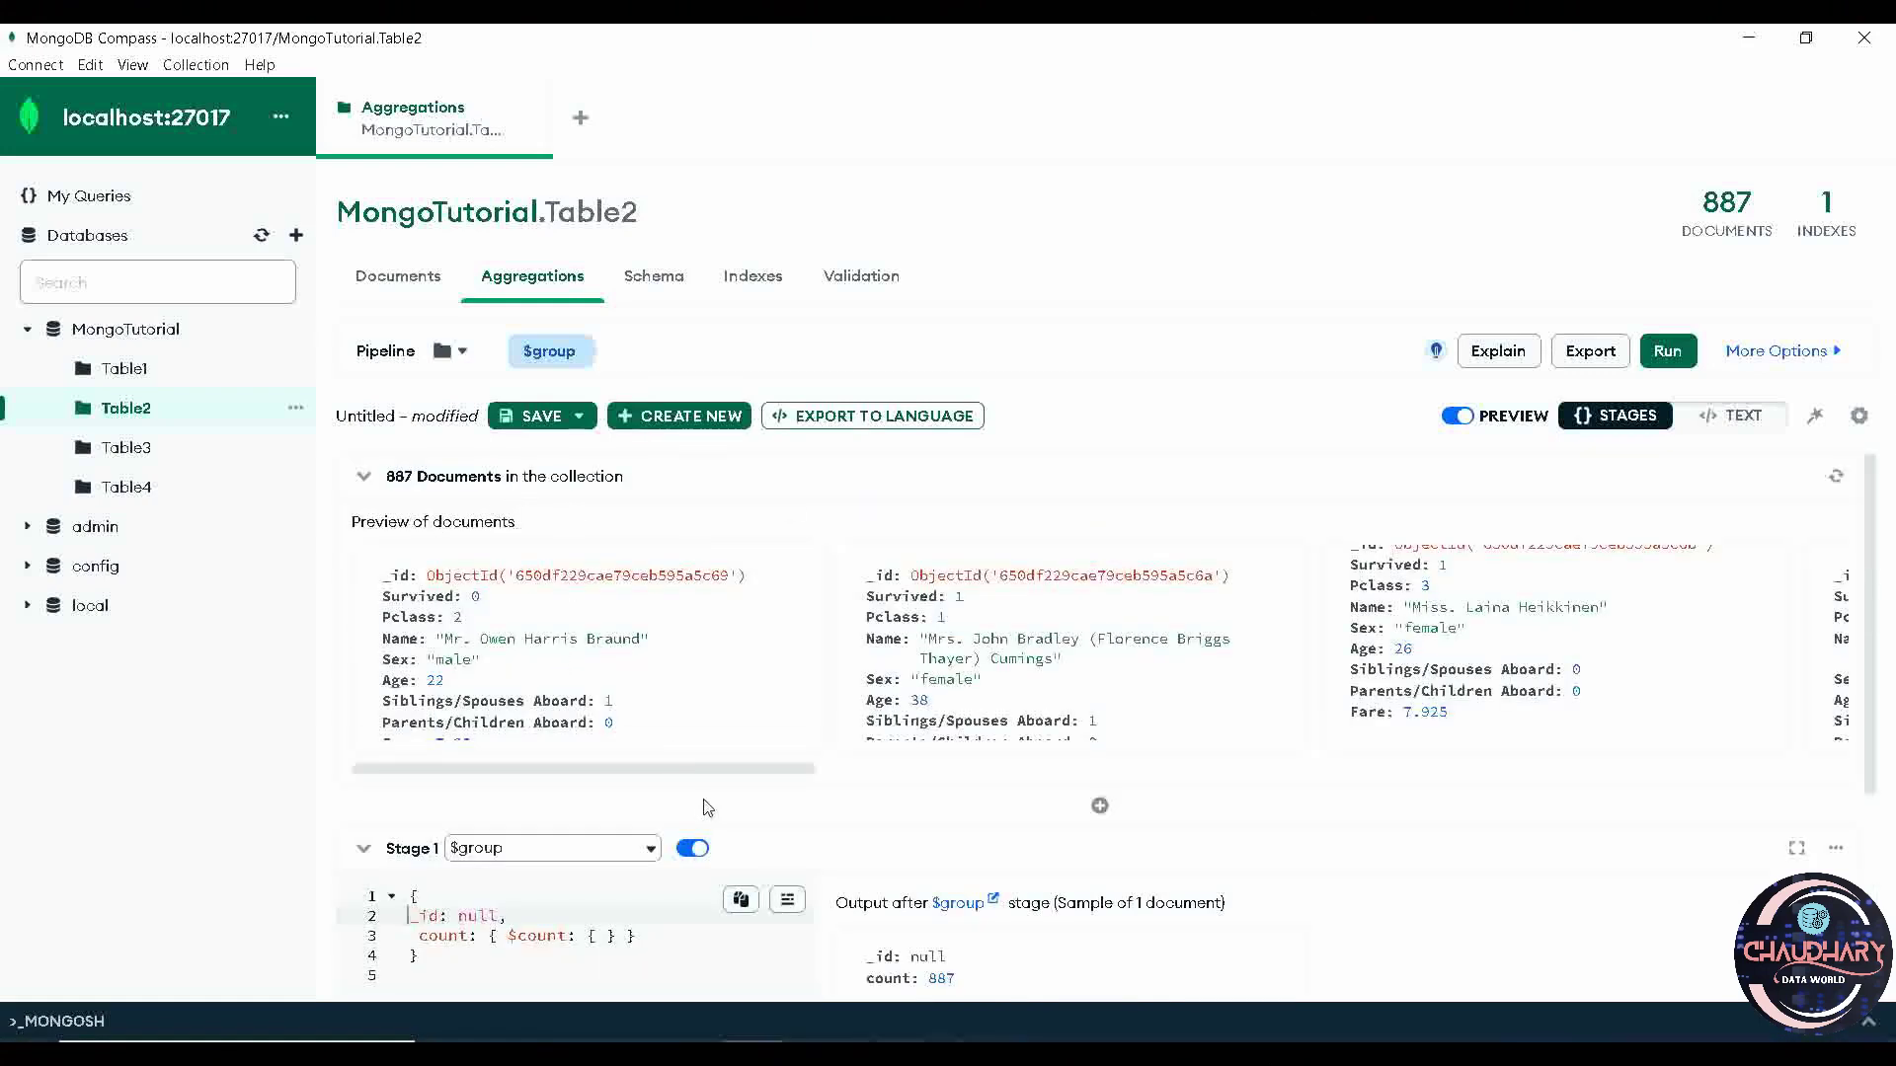
scroll(707, 807, down, 3)
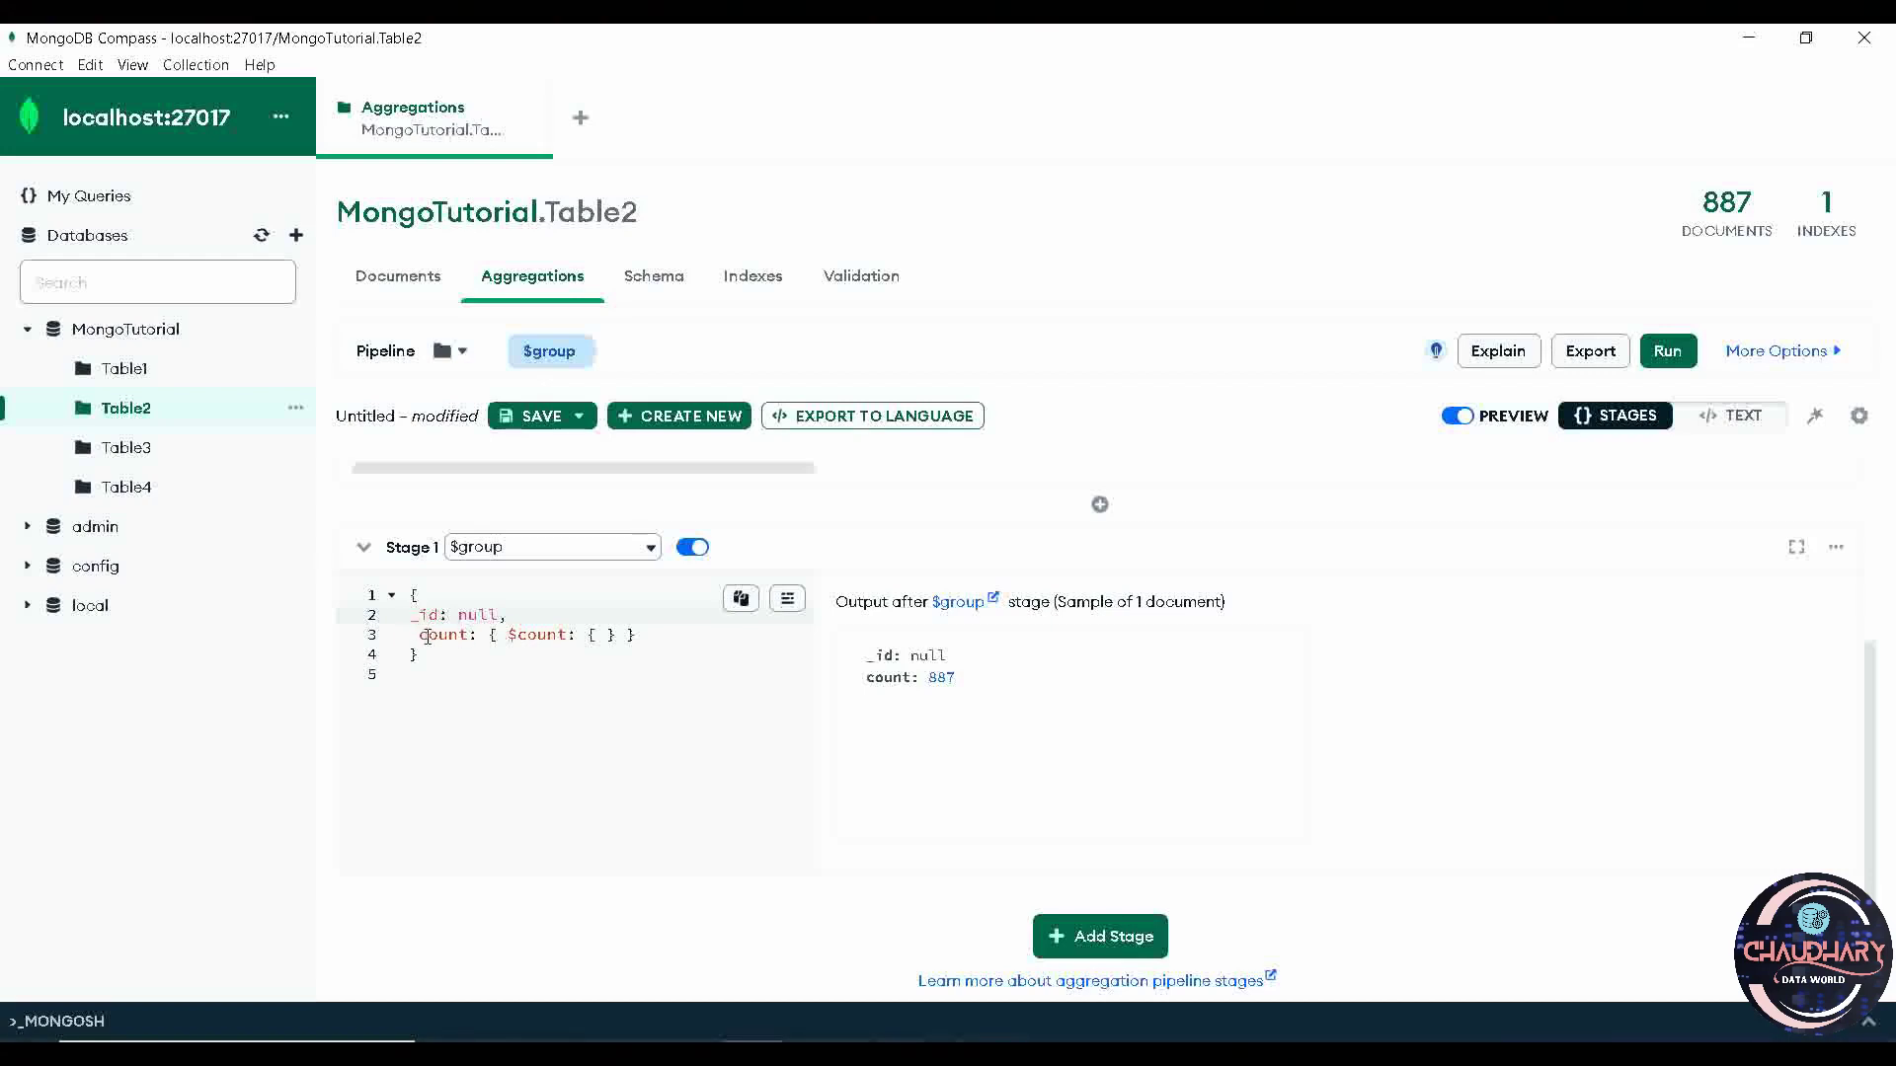
click(524, 636)
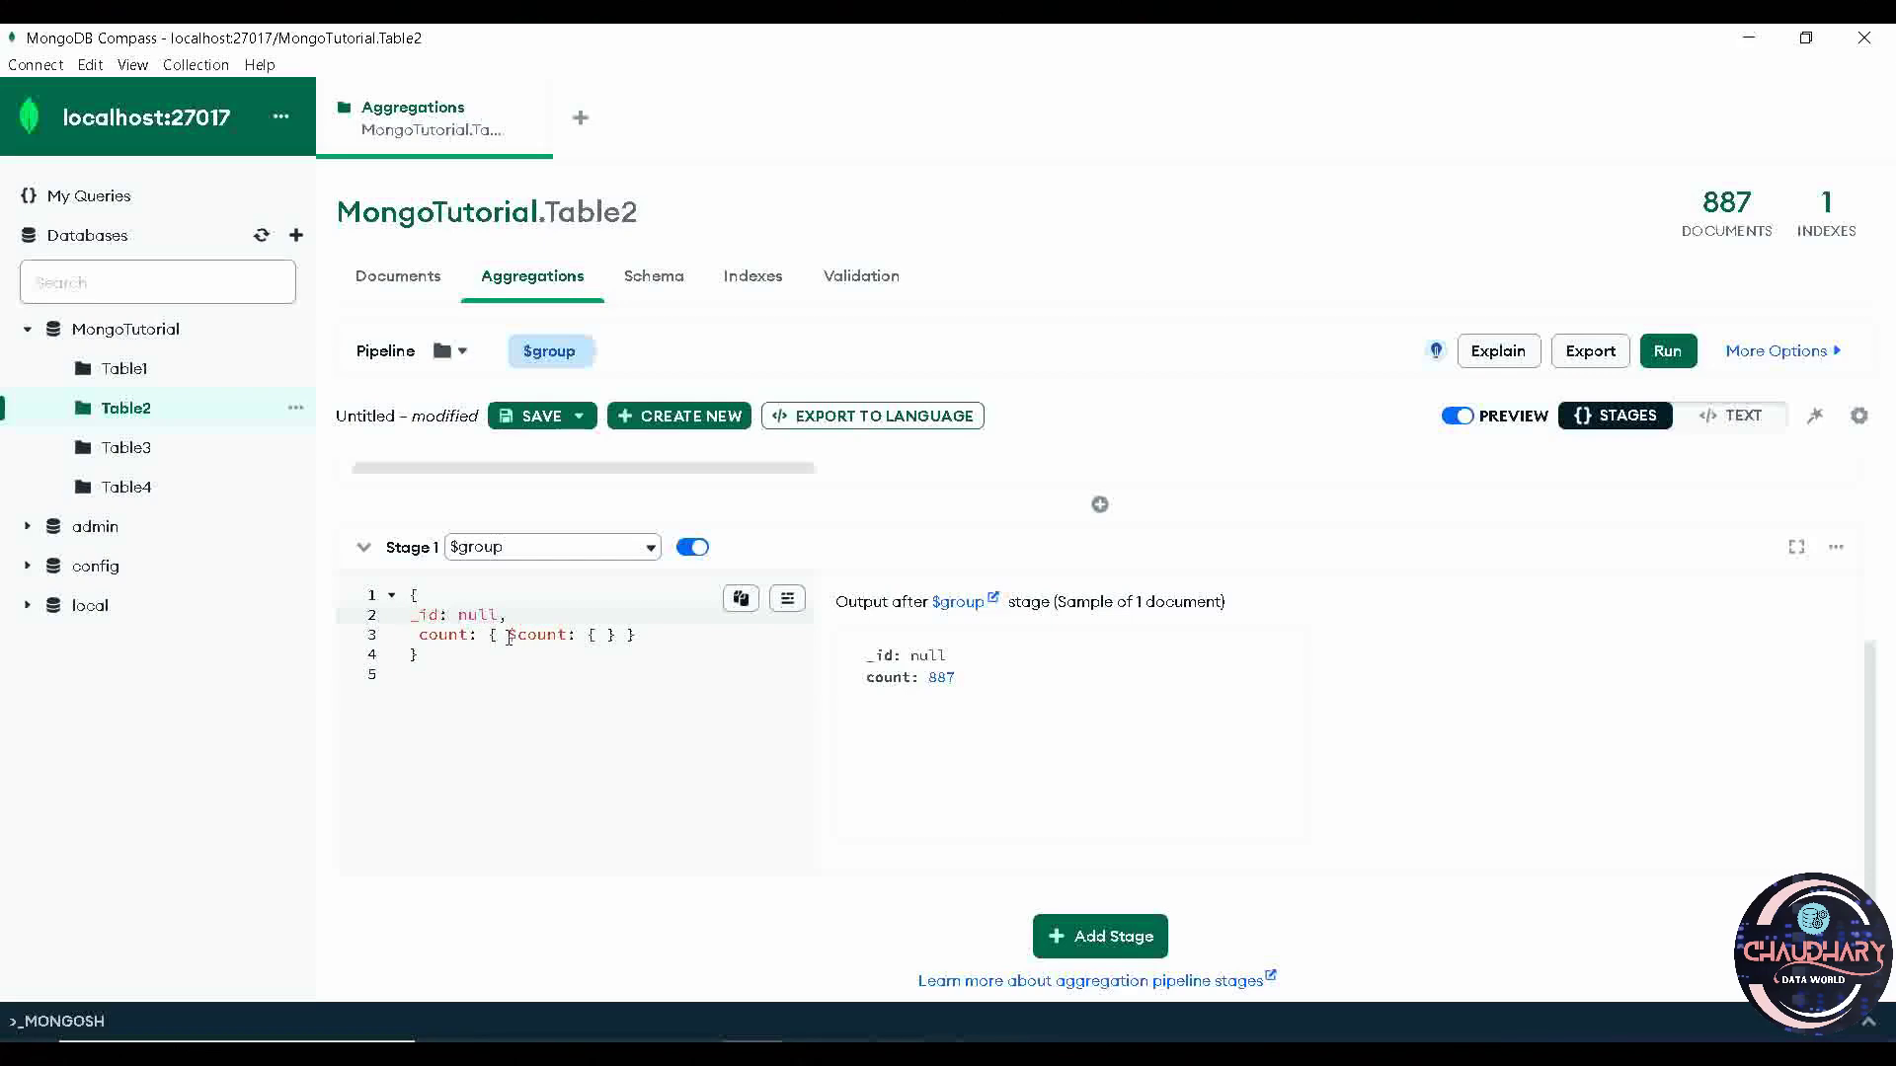
click(565, 635)
click(606, 635)
drag(414, 674, 395, 604)
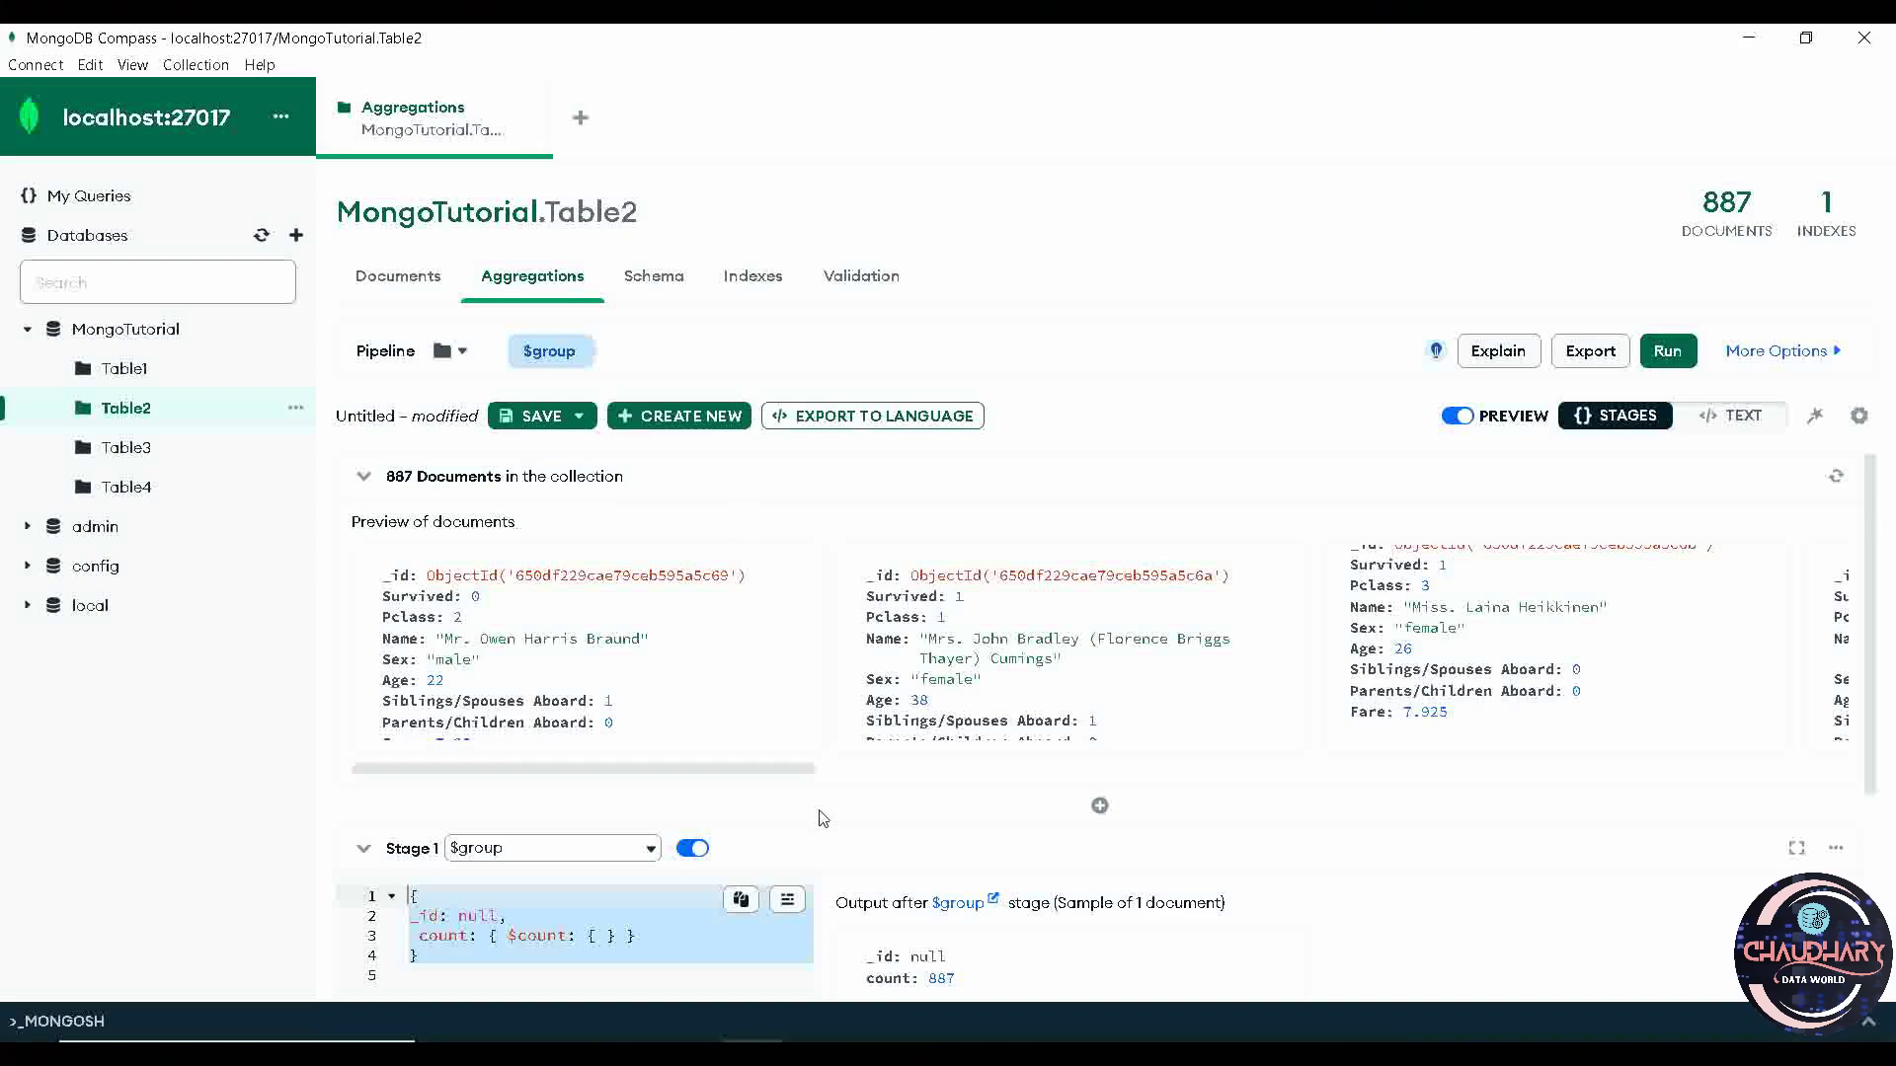
scroll(818, 817, down, 3)
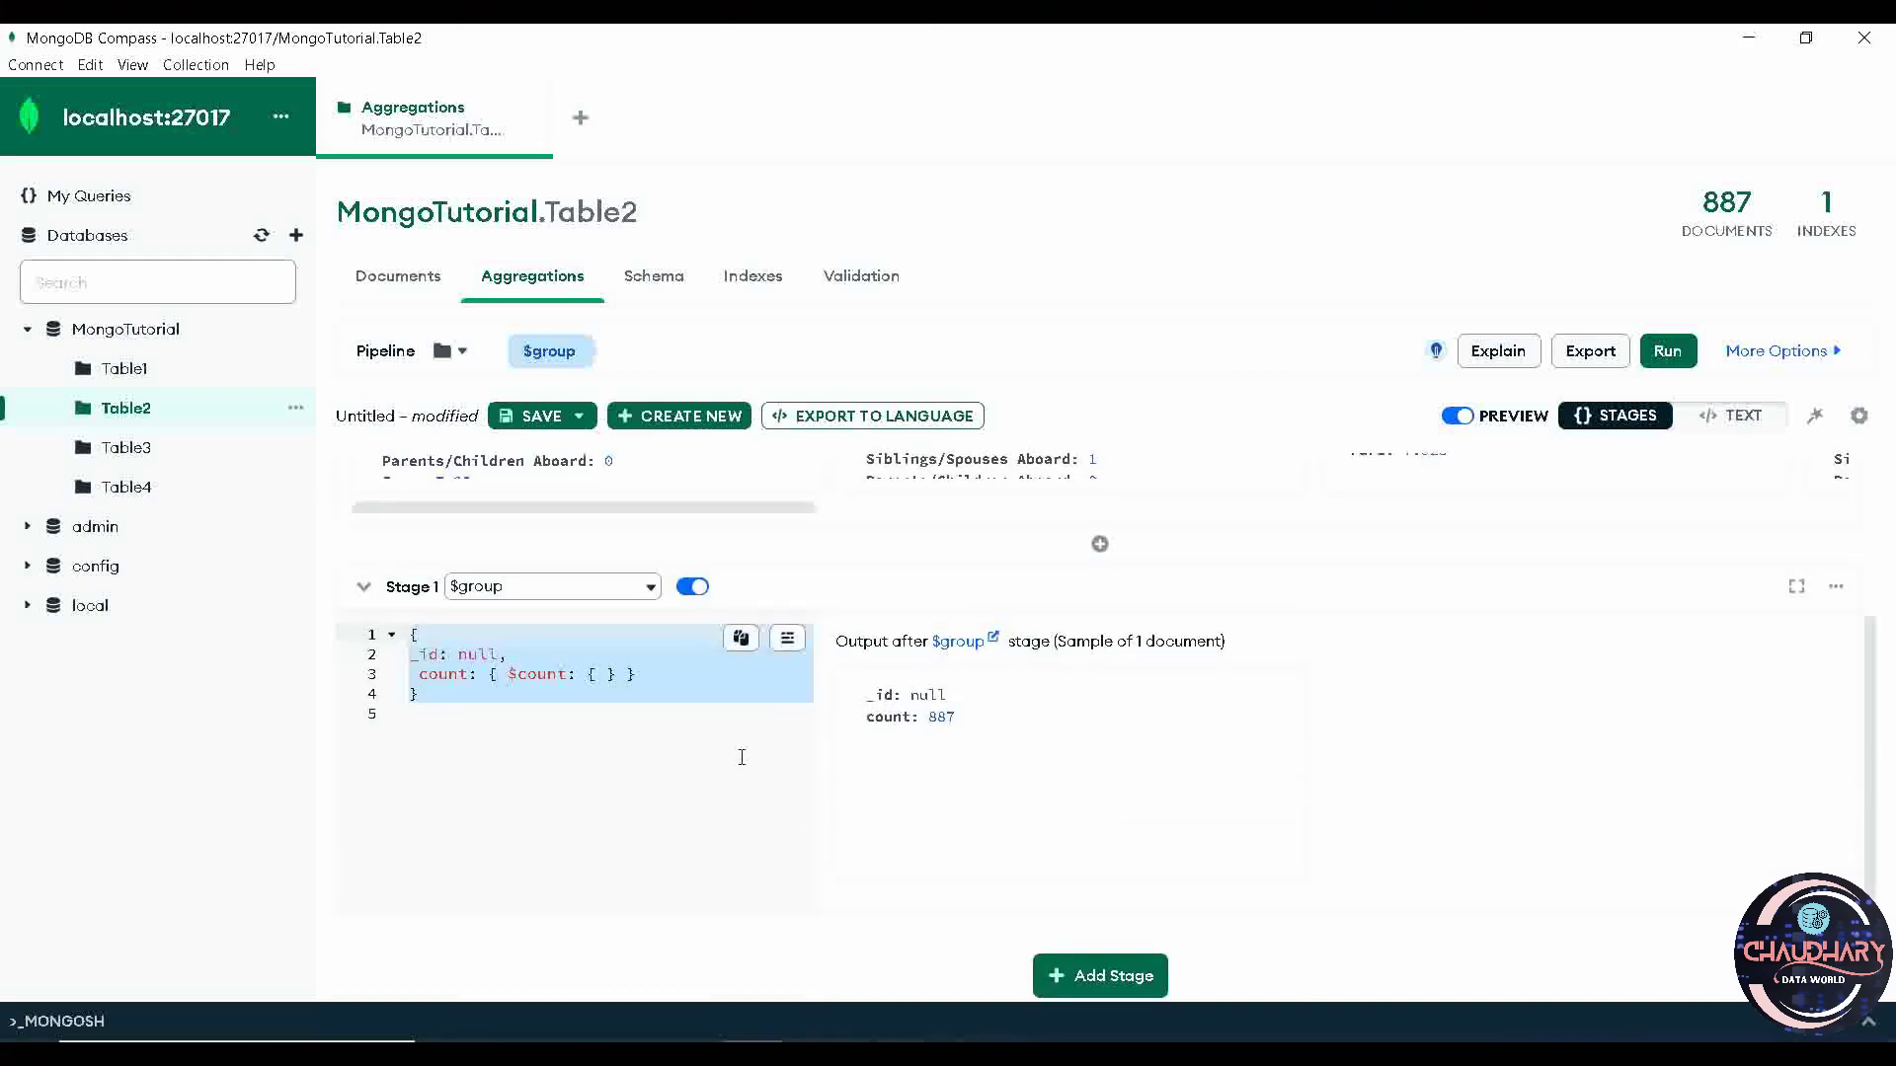
Step: Compare the null _id and the count field name in the $group expression with the stage's output document
click(470, 699)
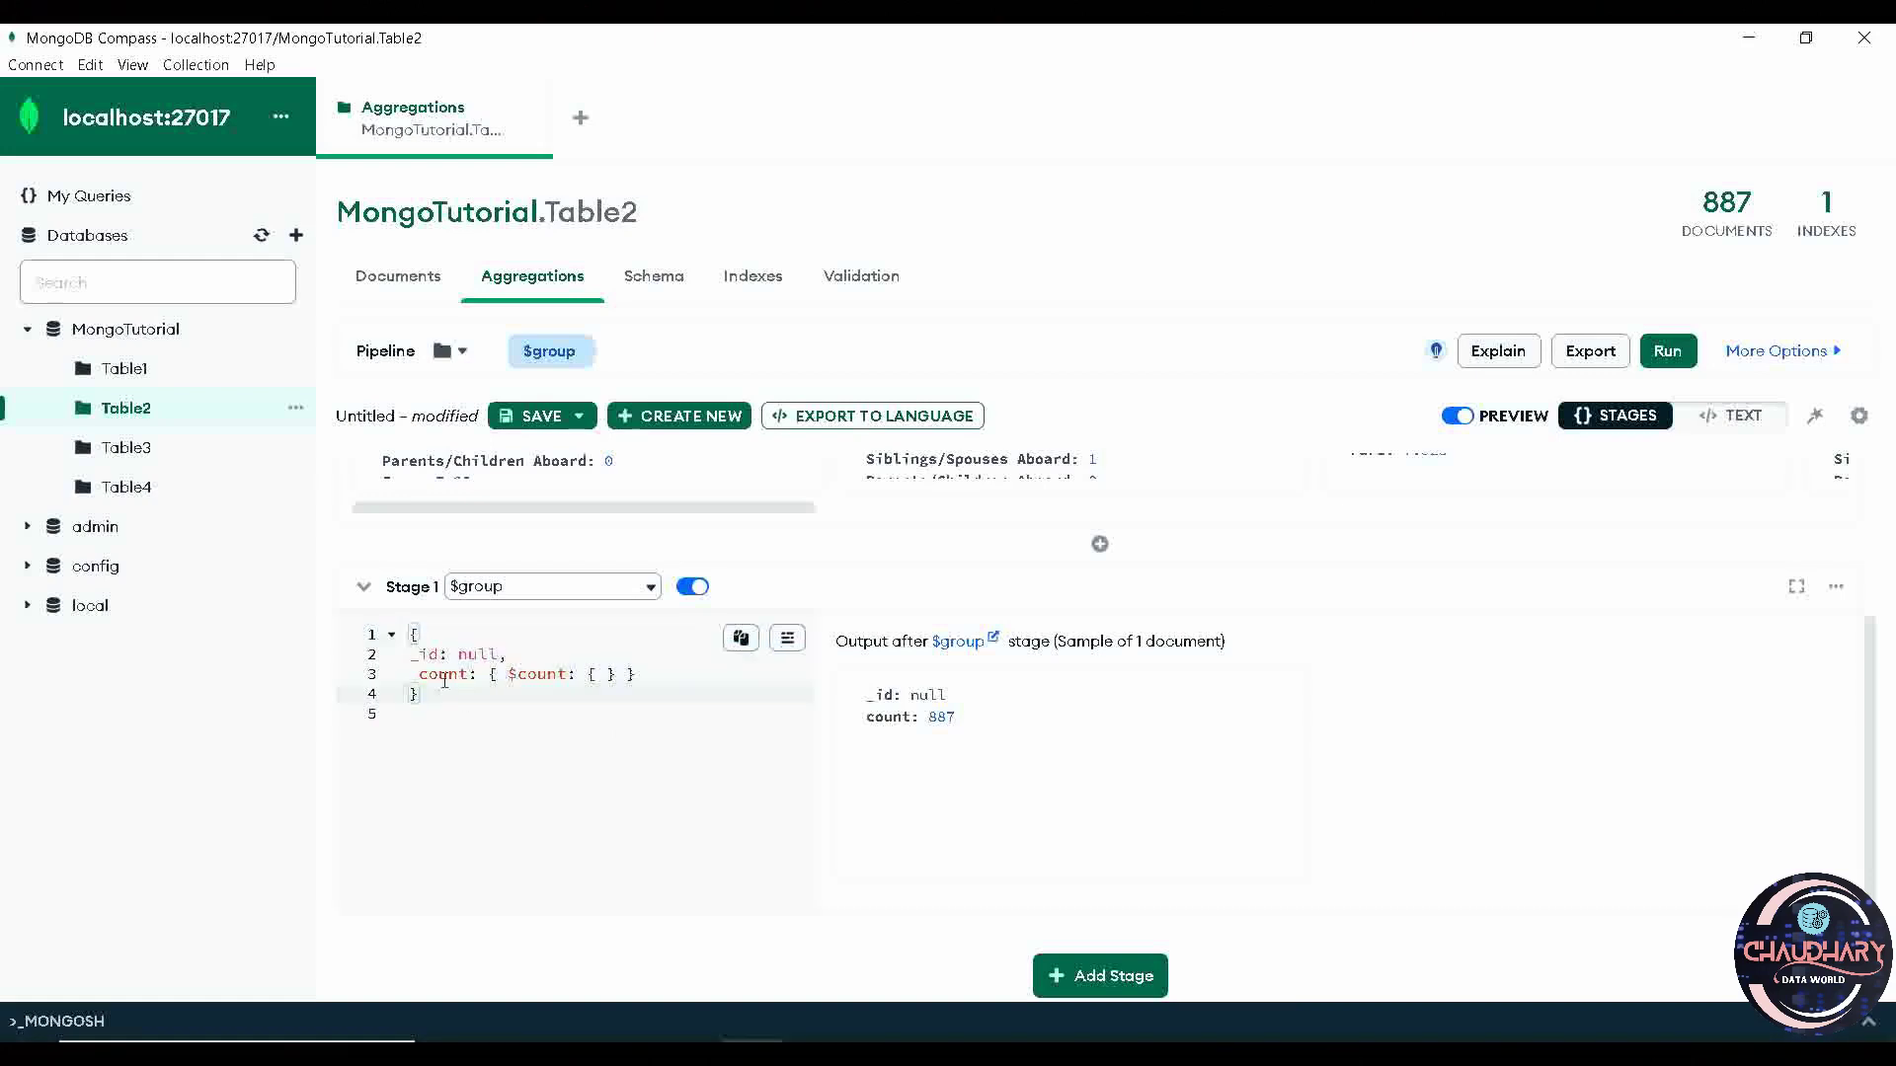
key(ctrl+a)
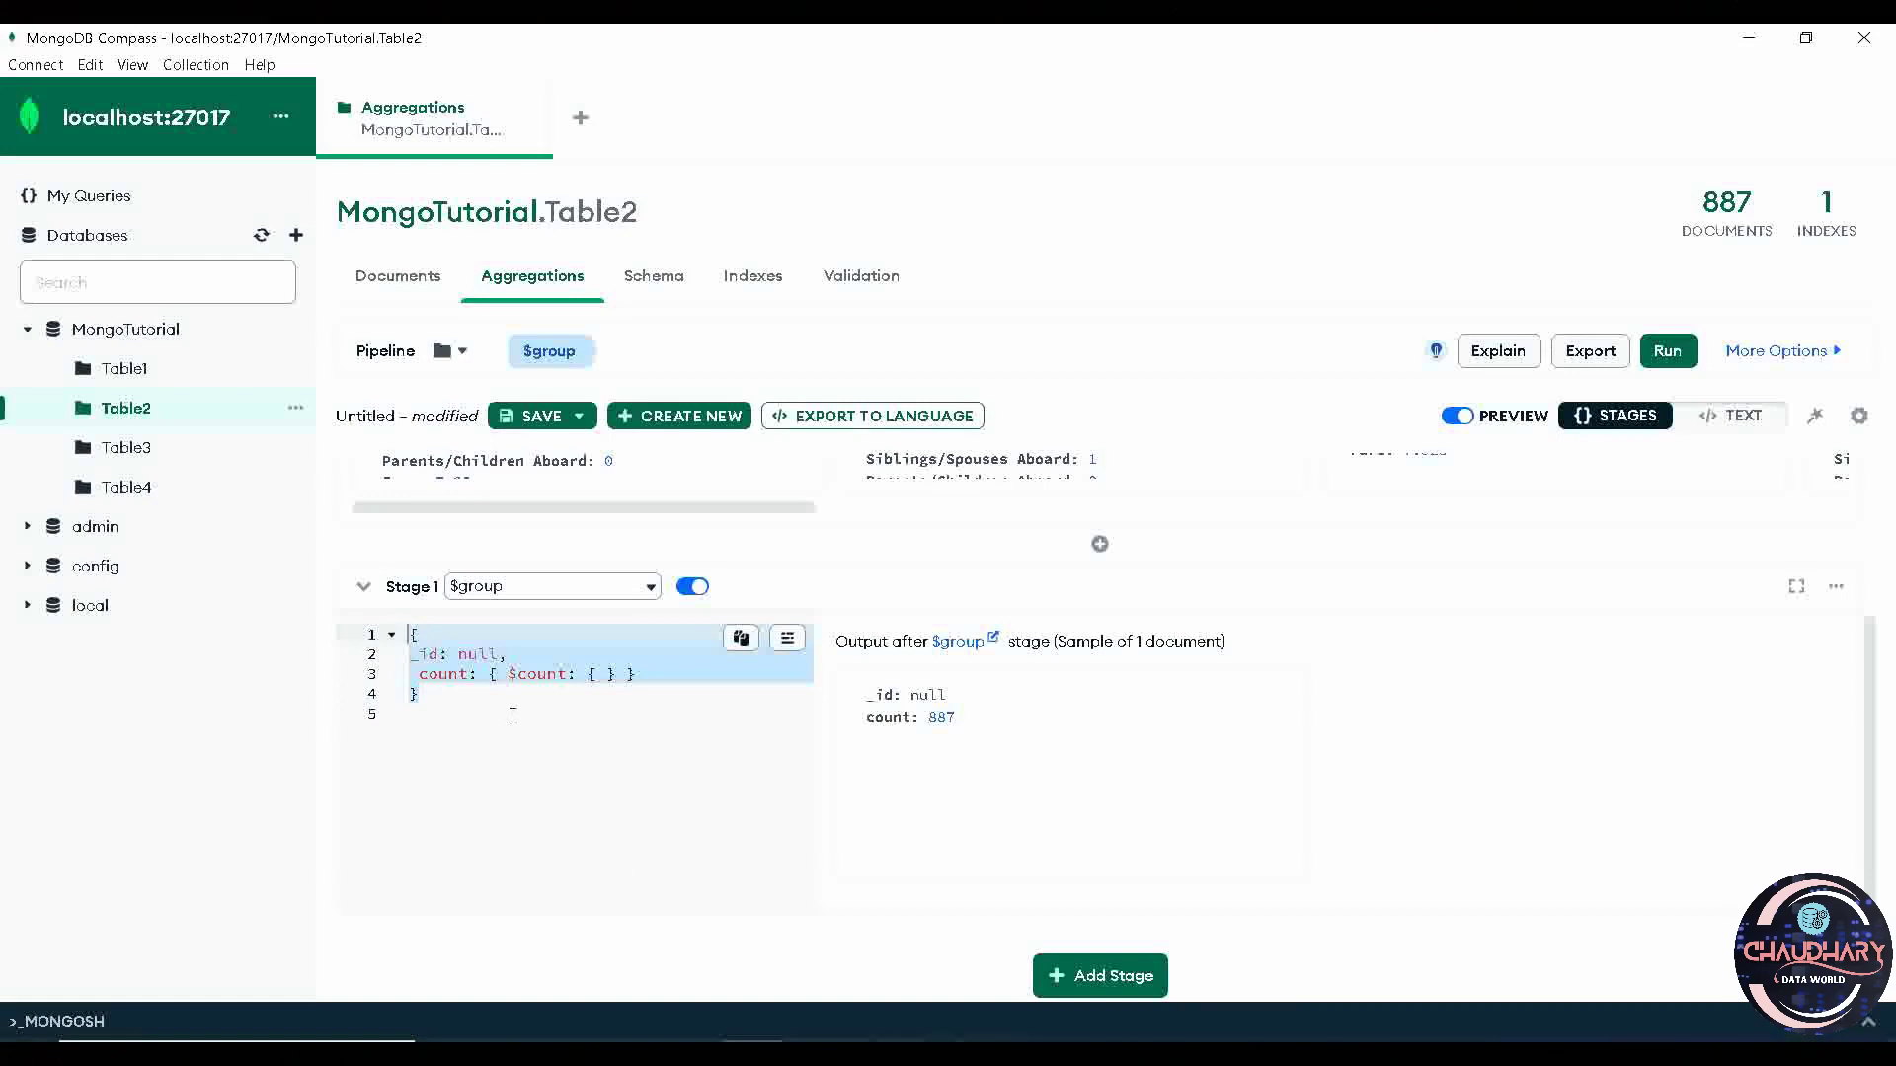
double_click(473, 654)
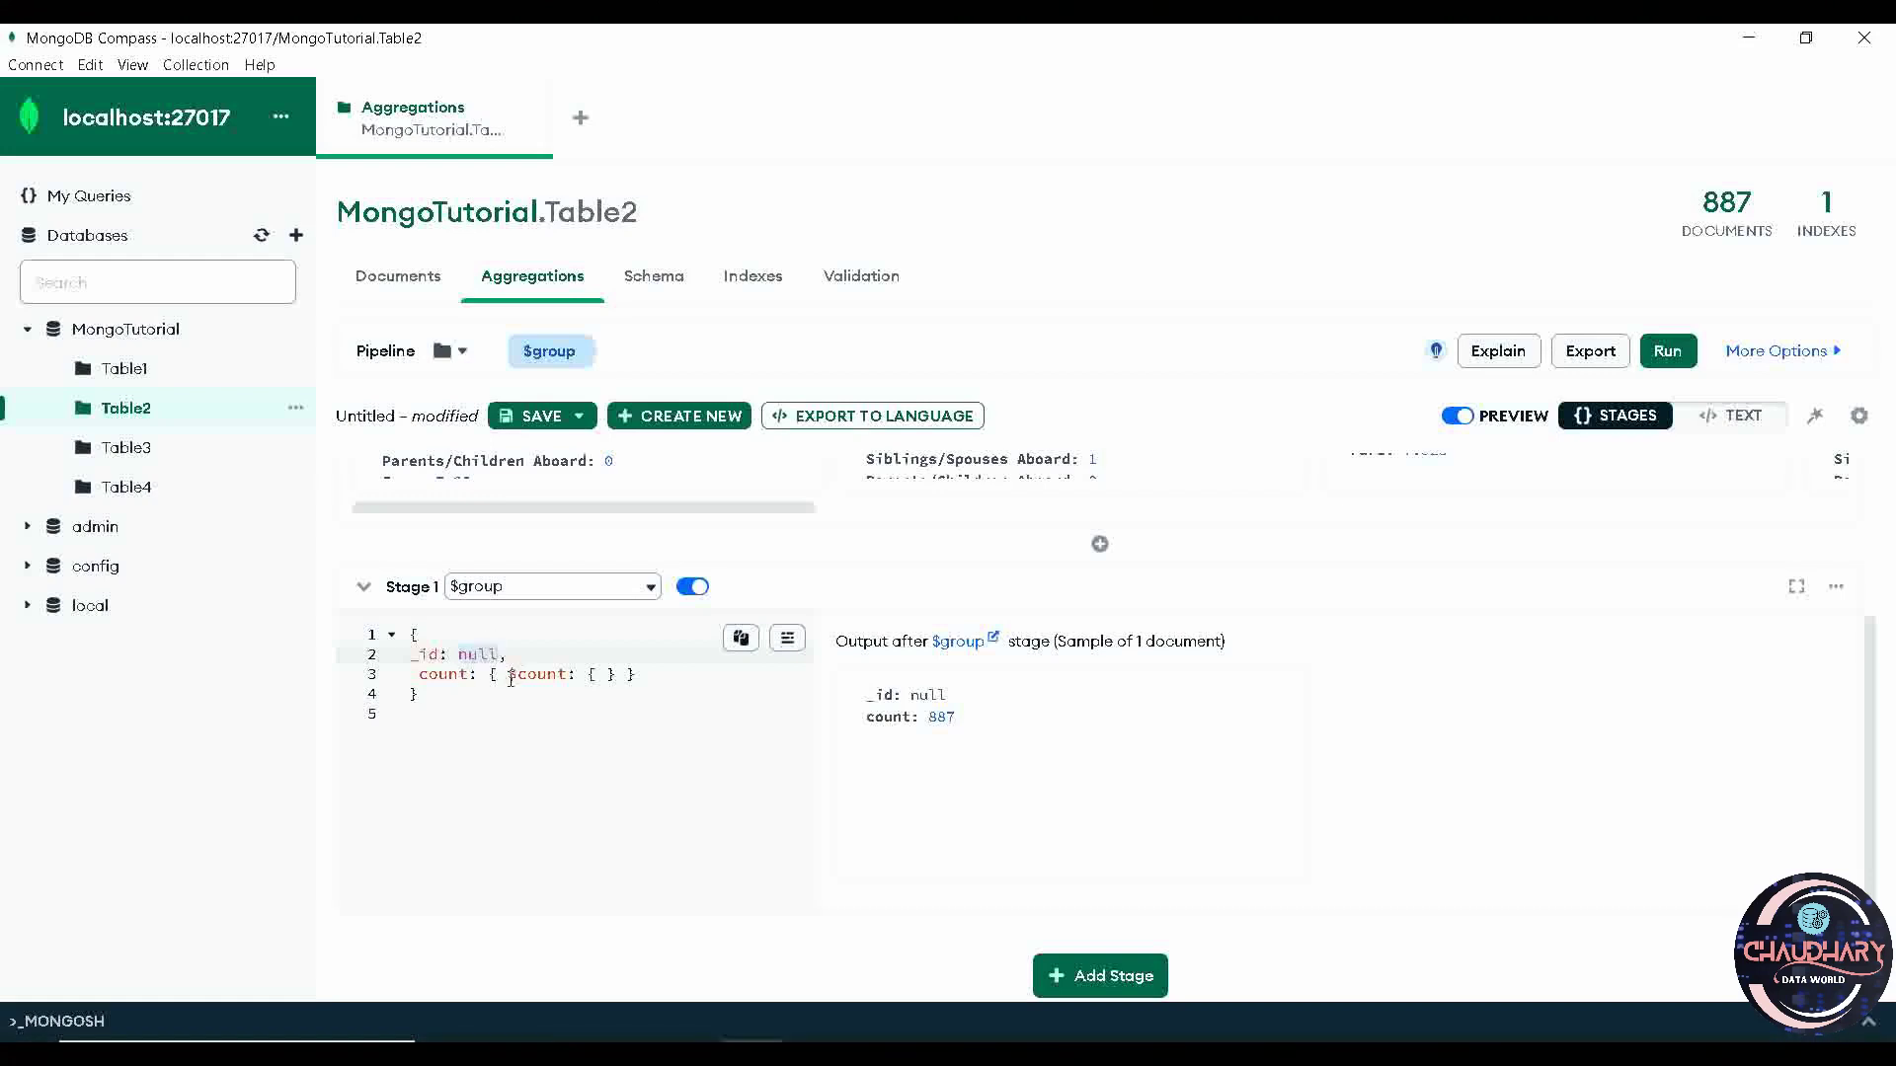
click(460, 678)
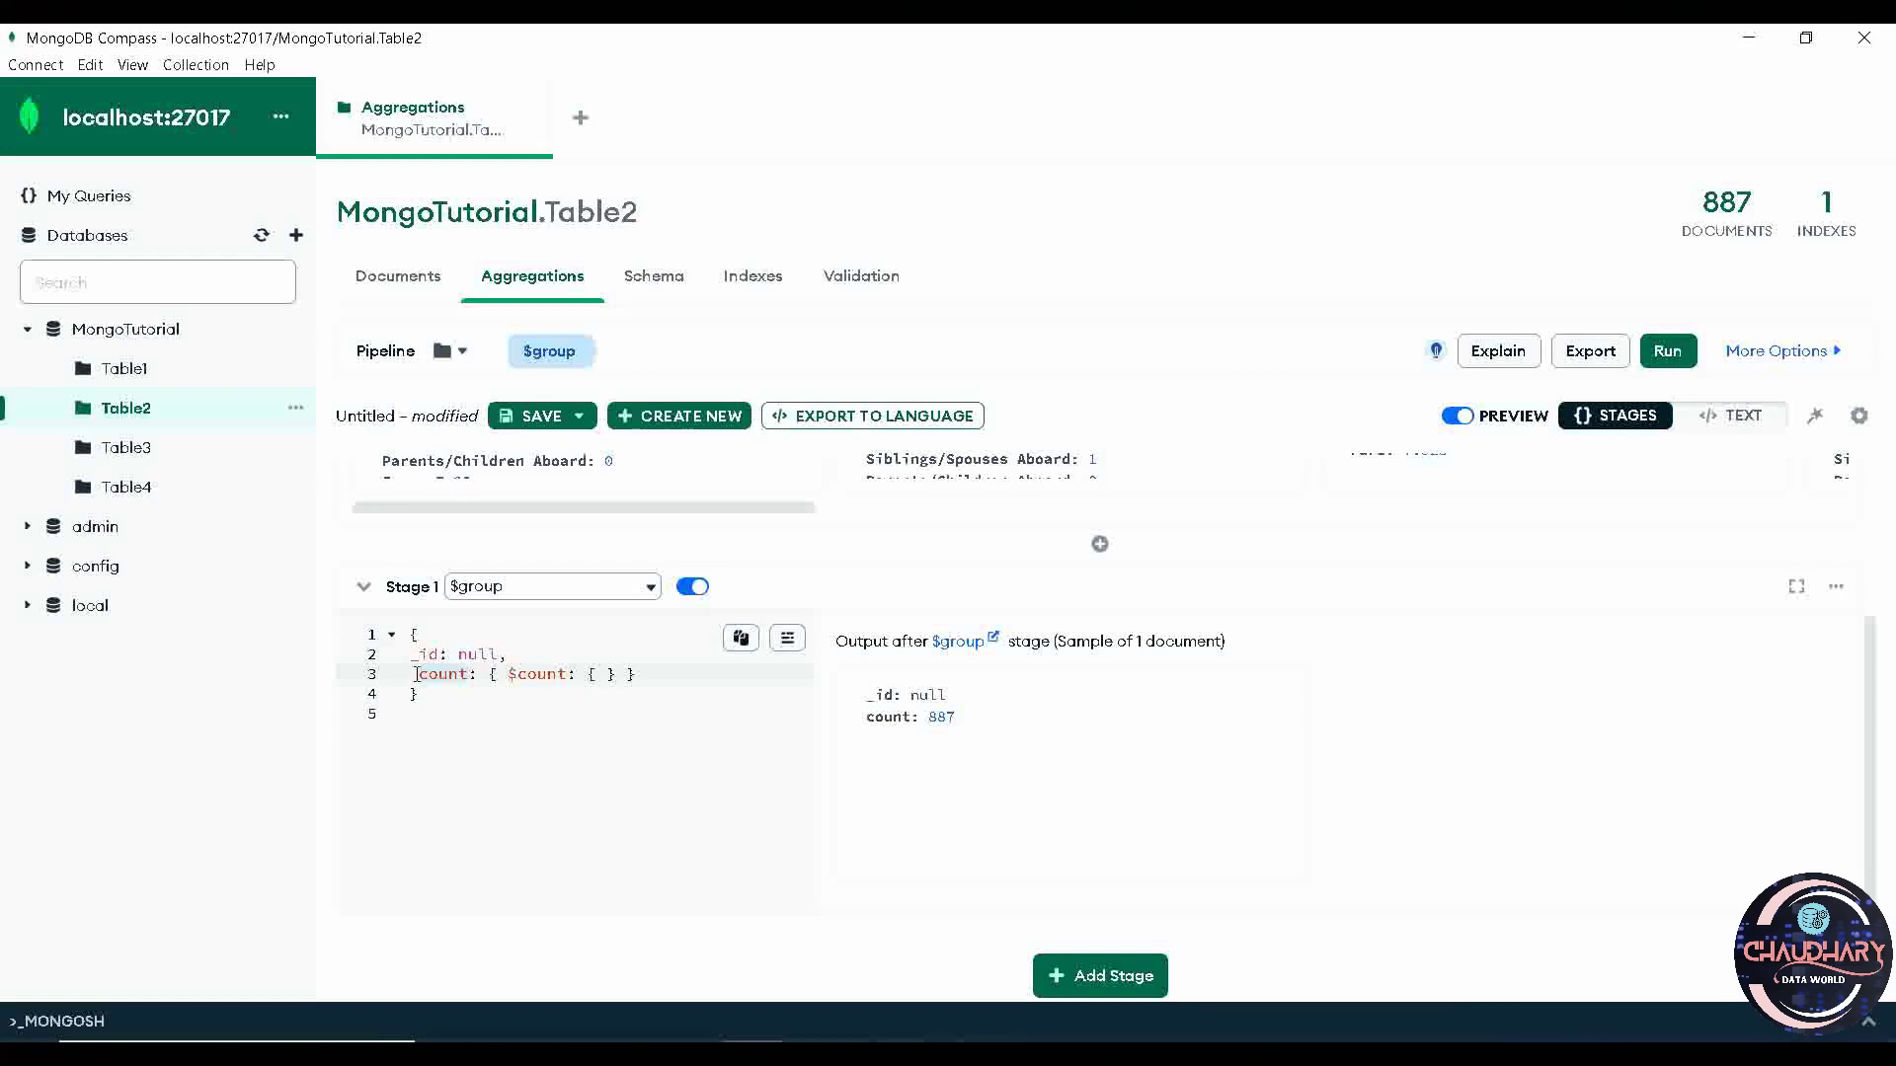
click(479, 674)
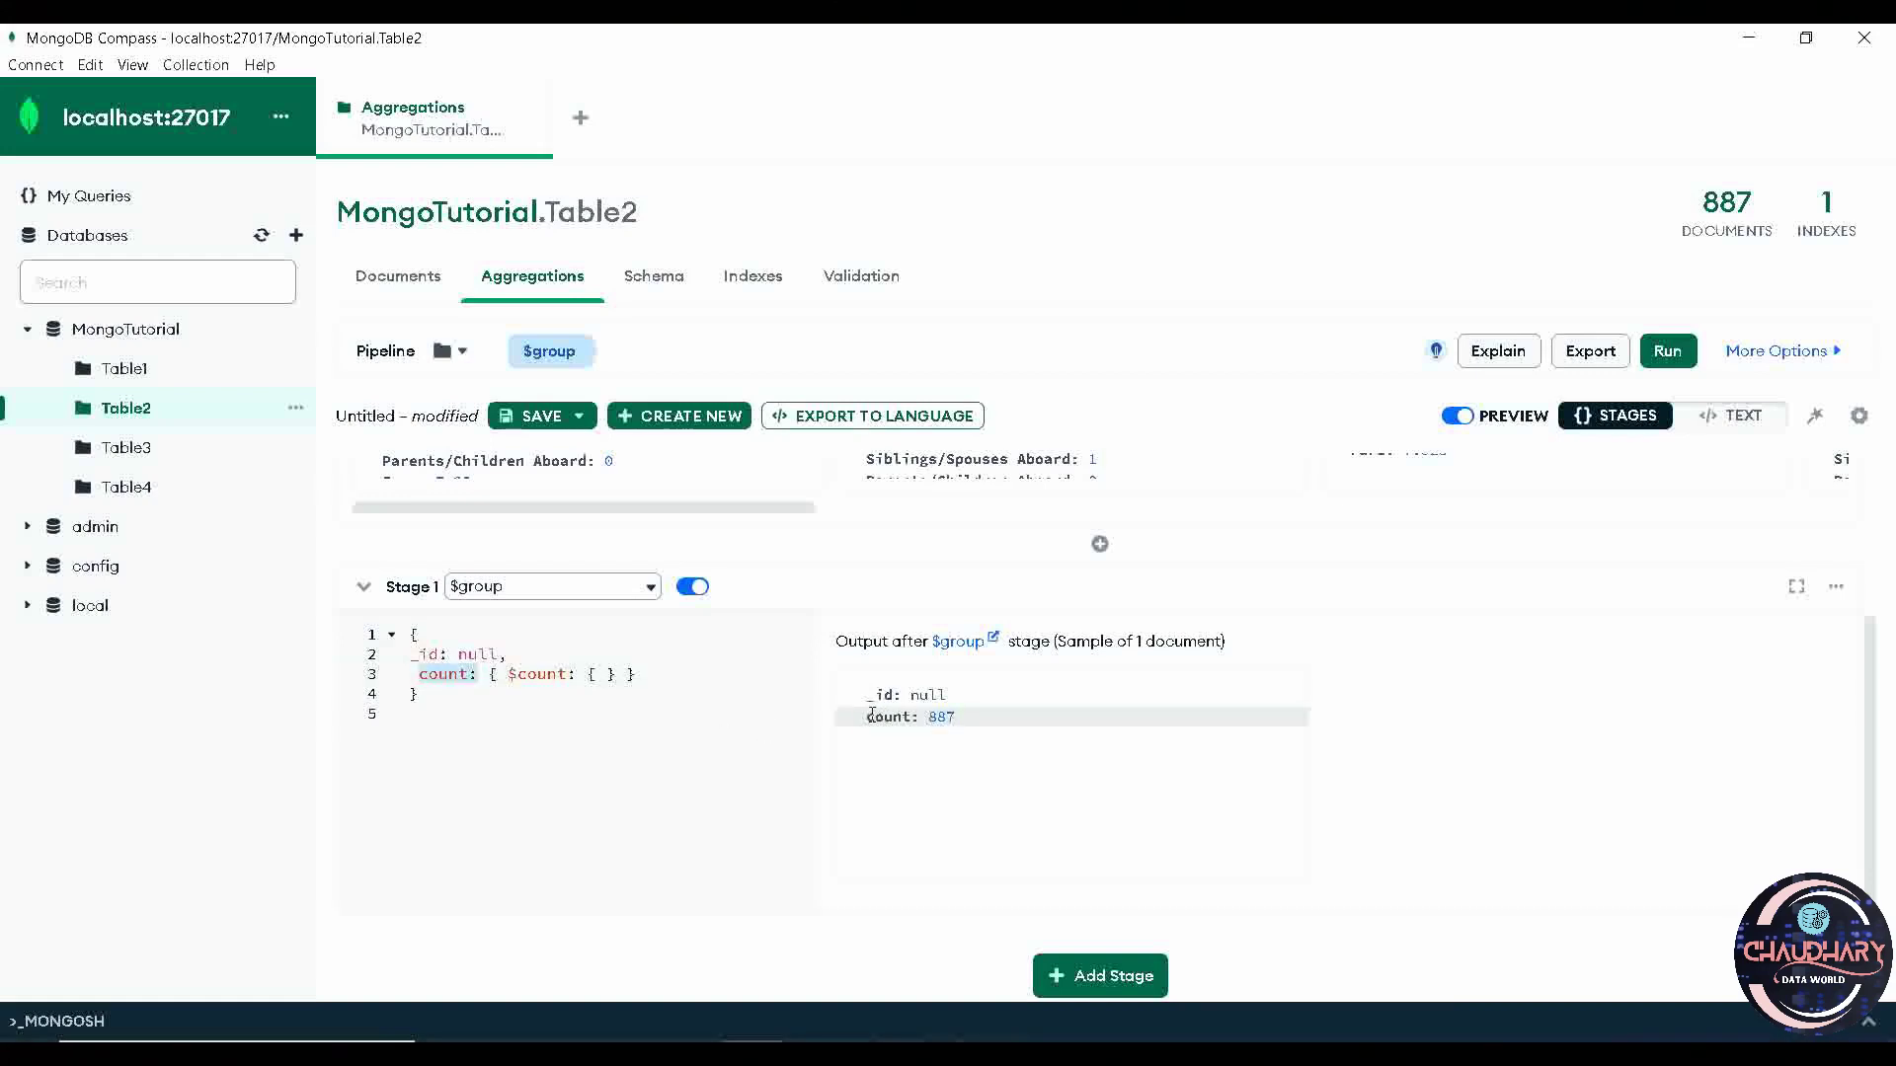
drag(866, 716, 909, 715)
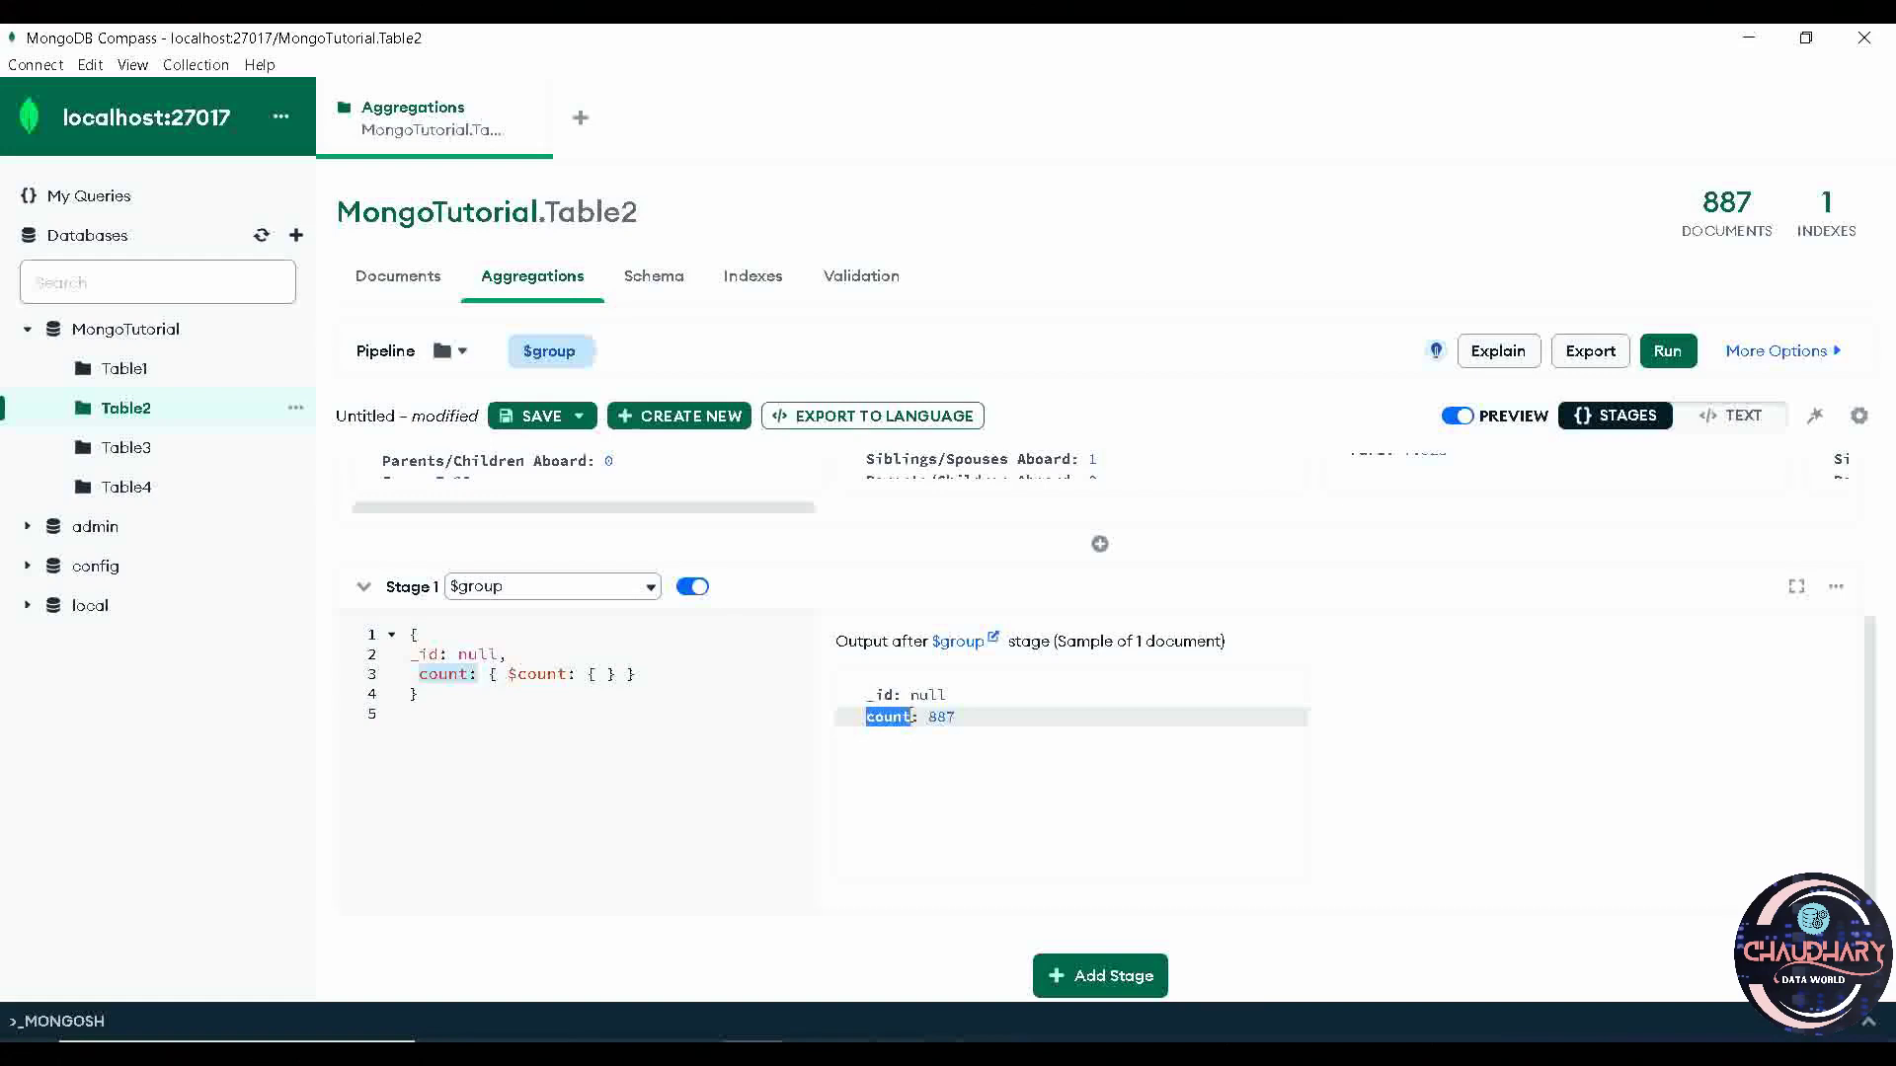
click(466, 674)
key(Home)
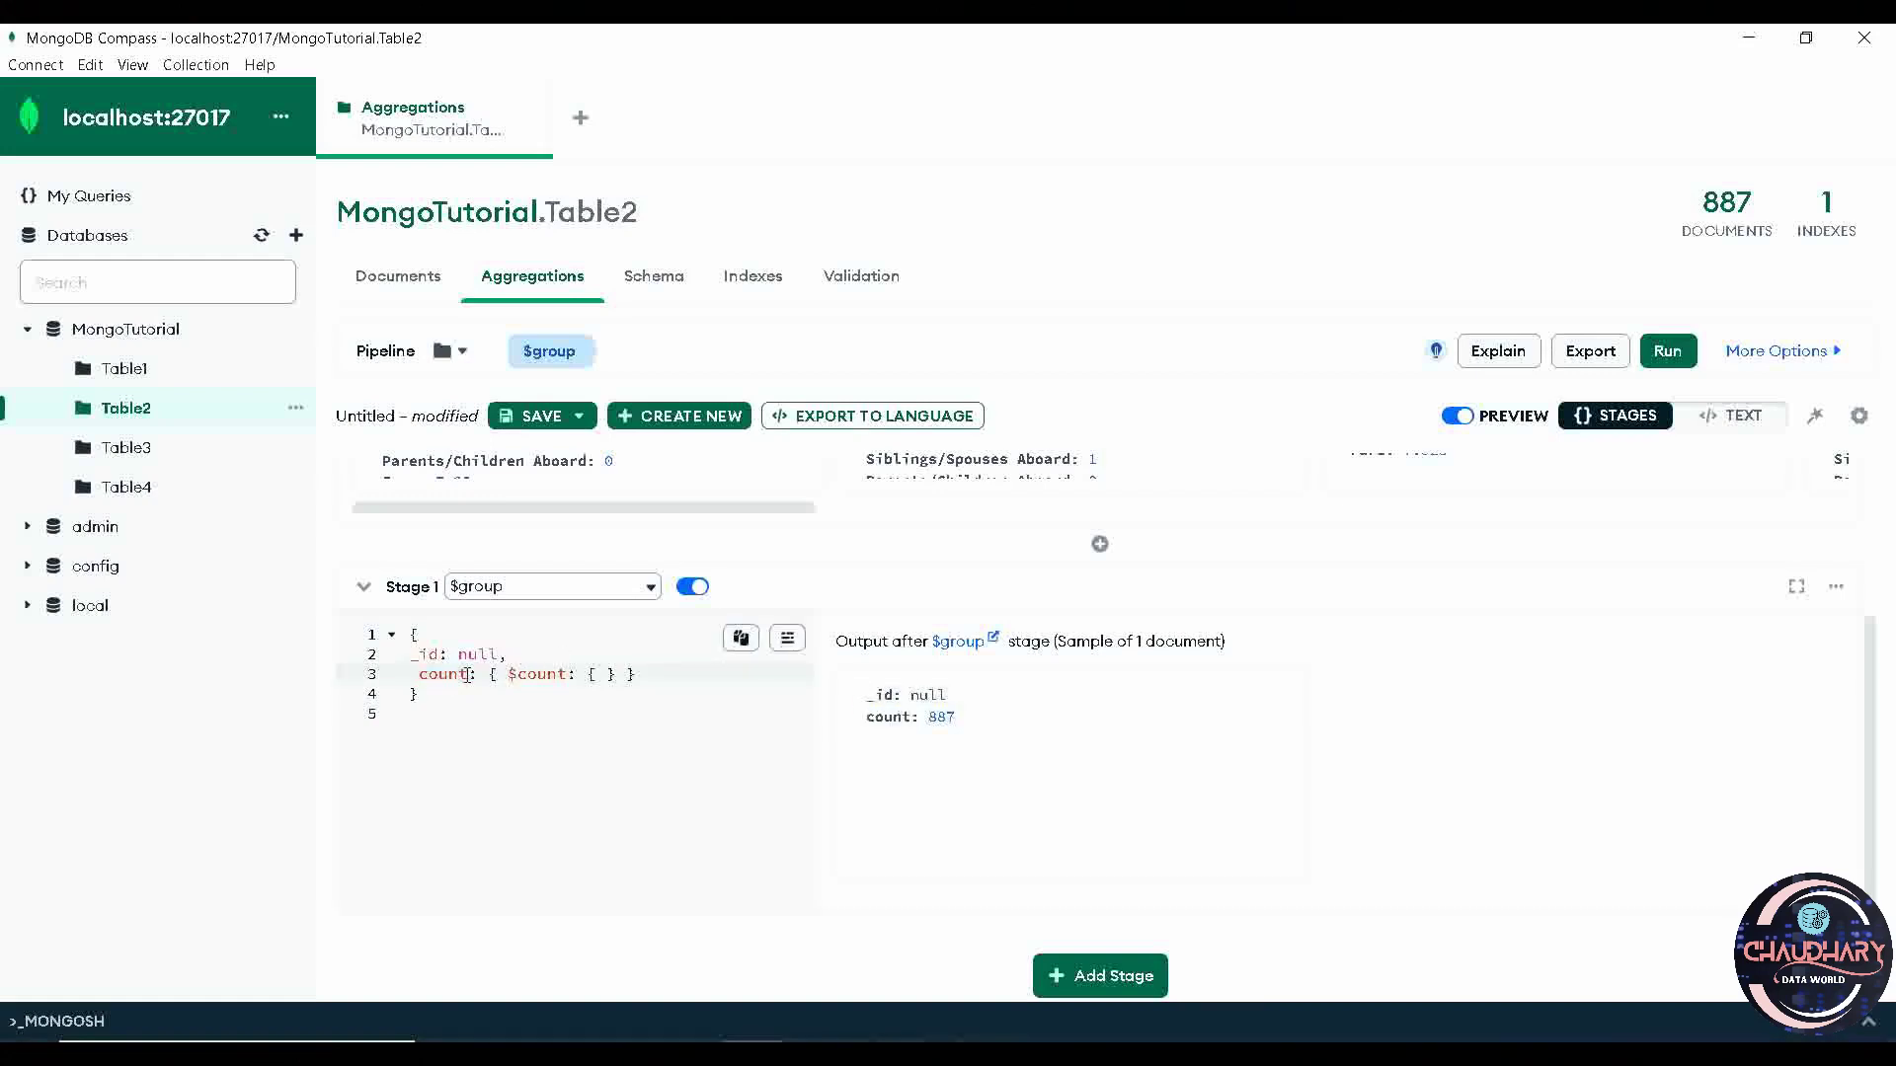
Step: Rename the count output field to total_count in the $group expression and check it against the stage's output document
text(total_)
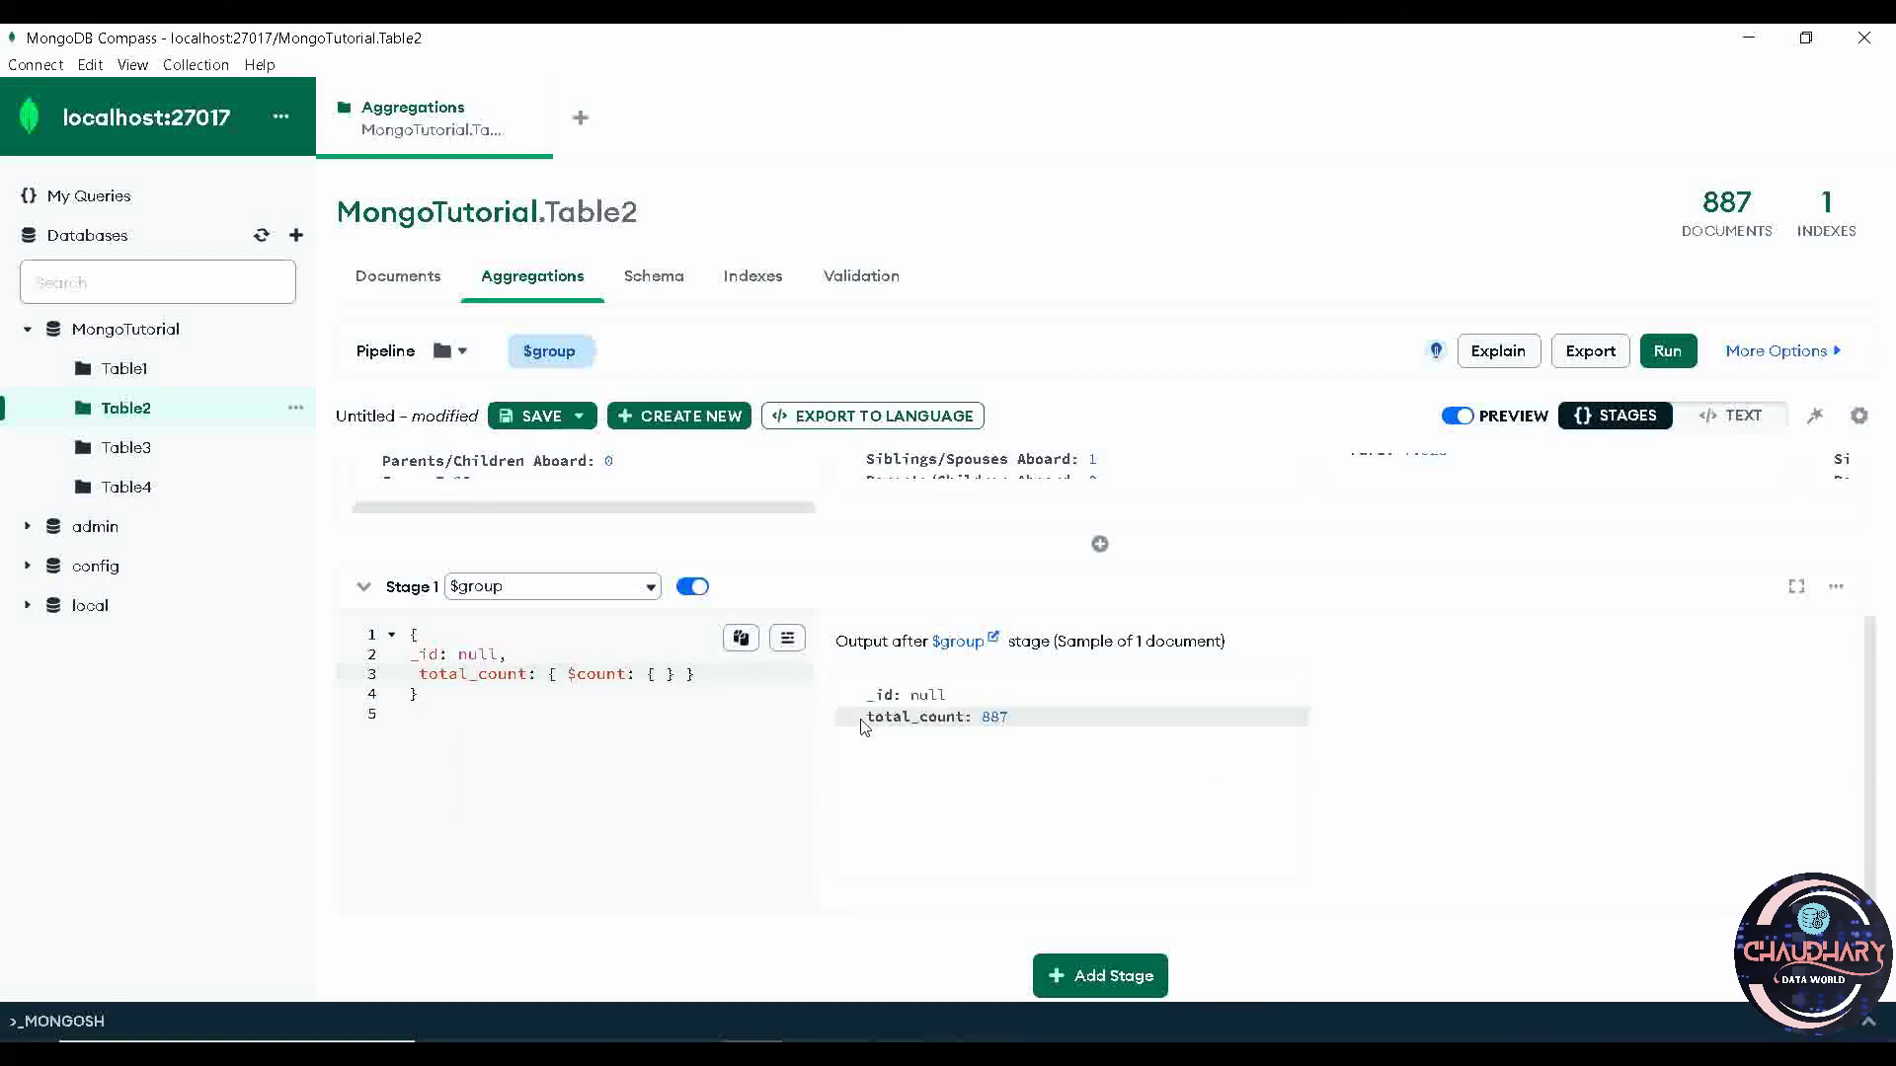
drag(866, 717, 965, 723)
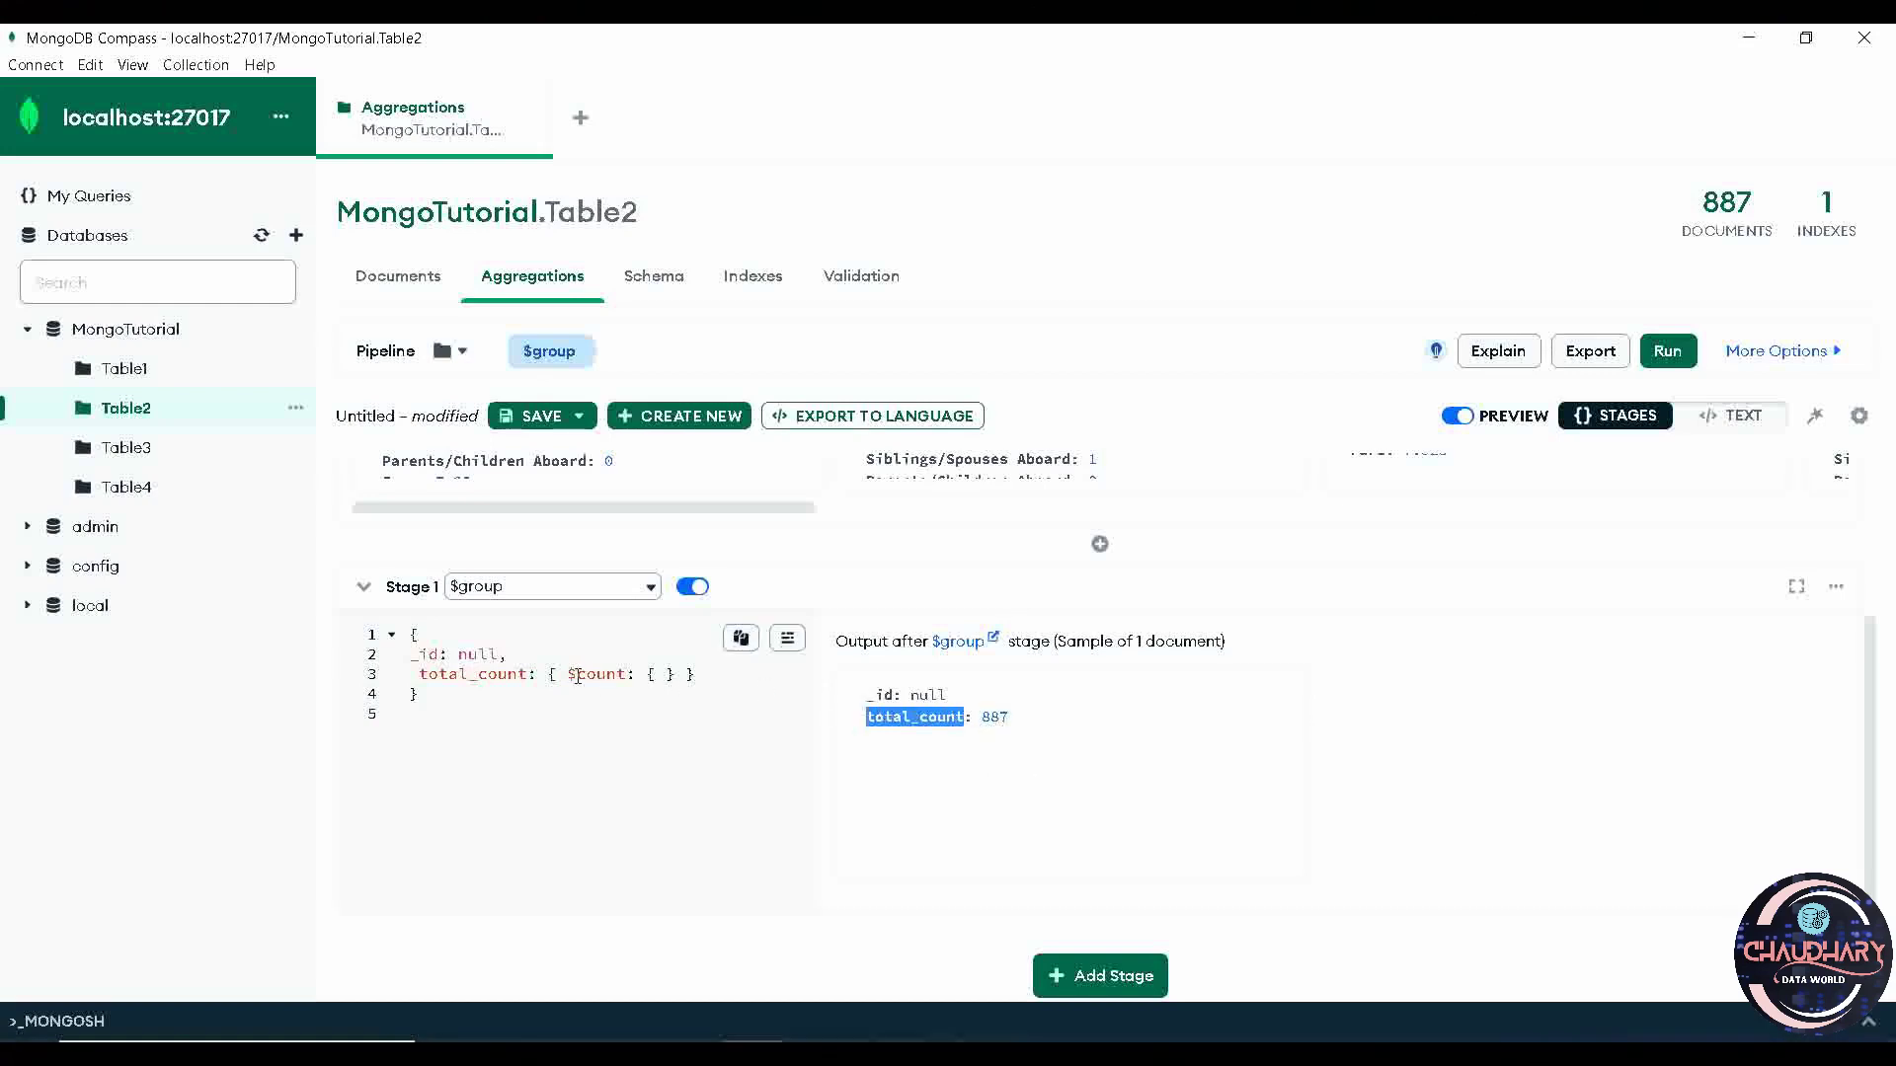
drag(567, 674, 627, 668)
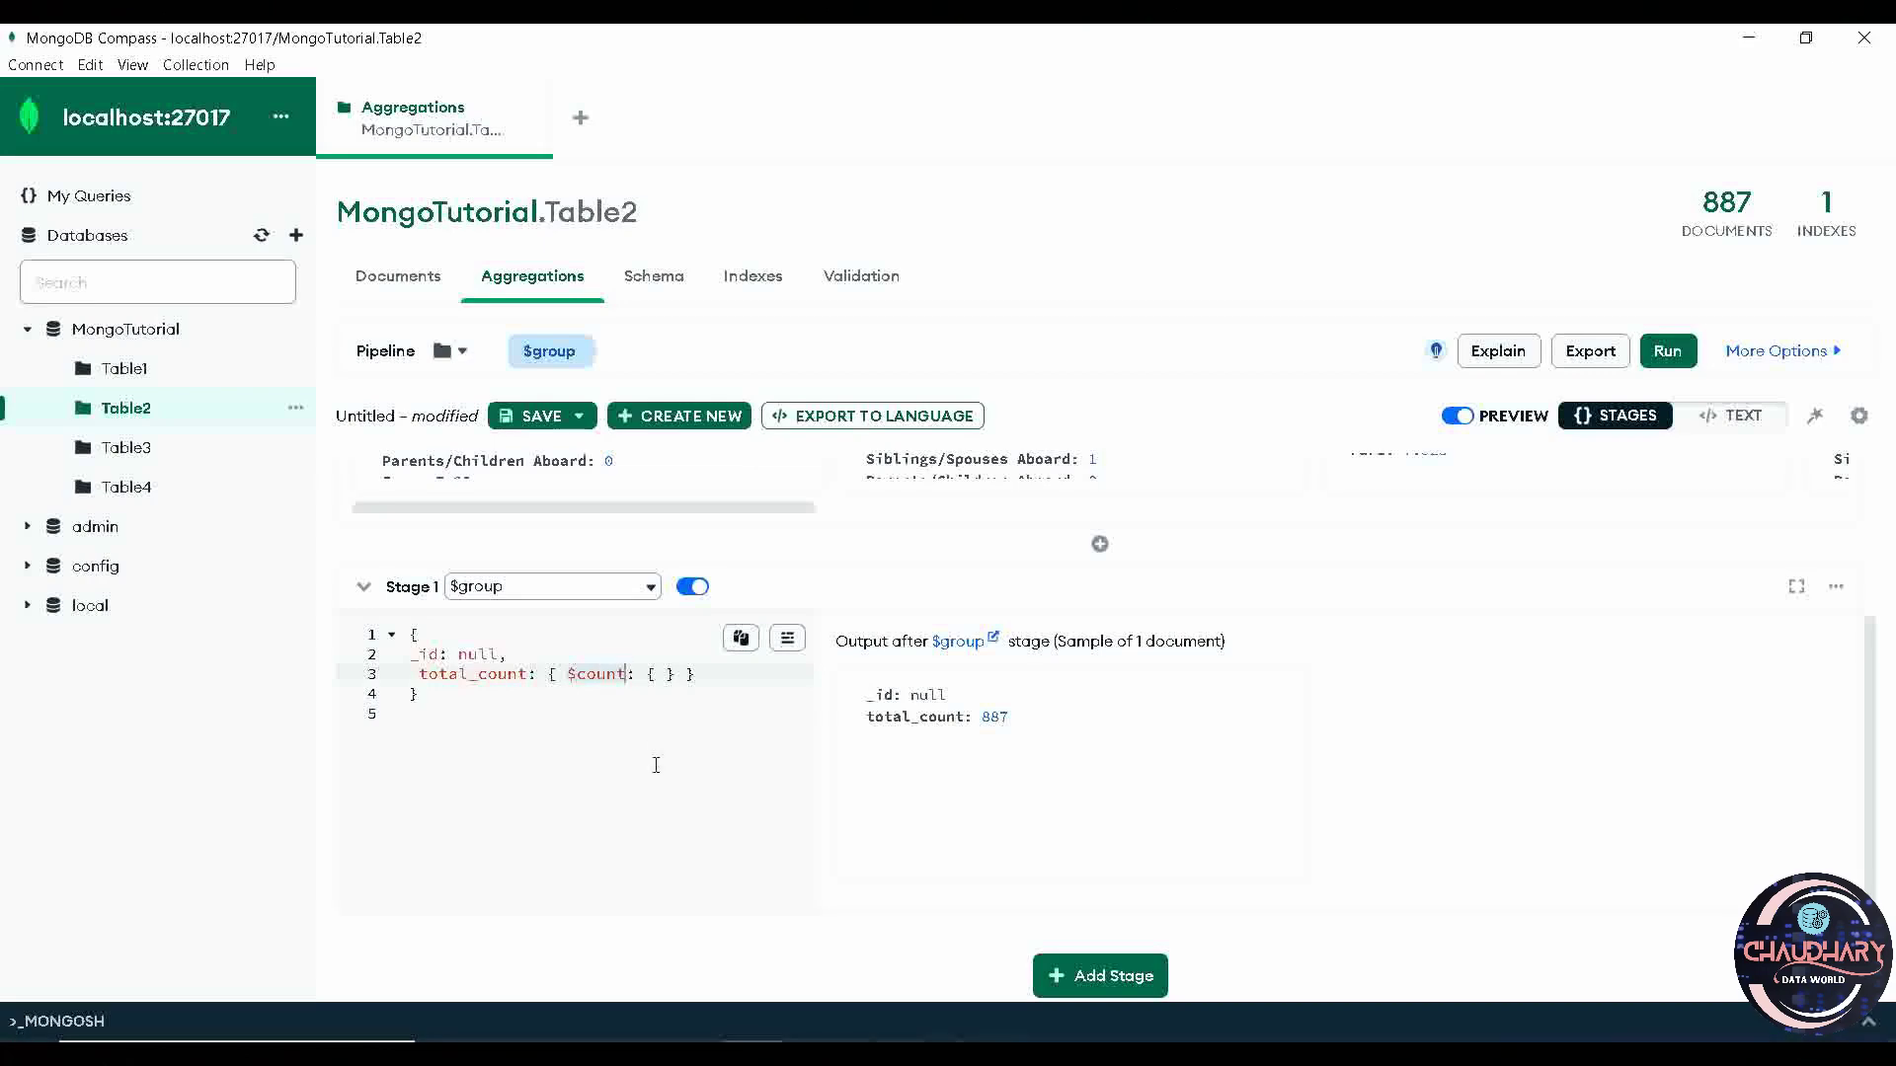
Step: Switch to PowerPoint and copy the expression { _id: "$Sex", totalFare: { $sum: "$Fare" }} from the $group slide
key(alt+Tab)
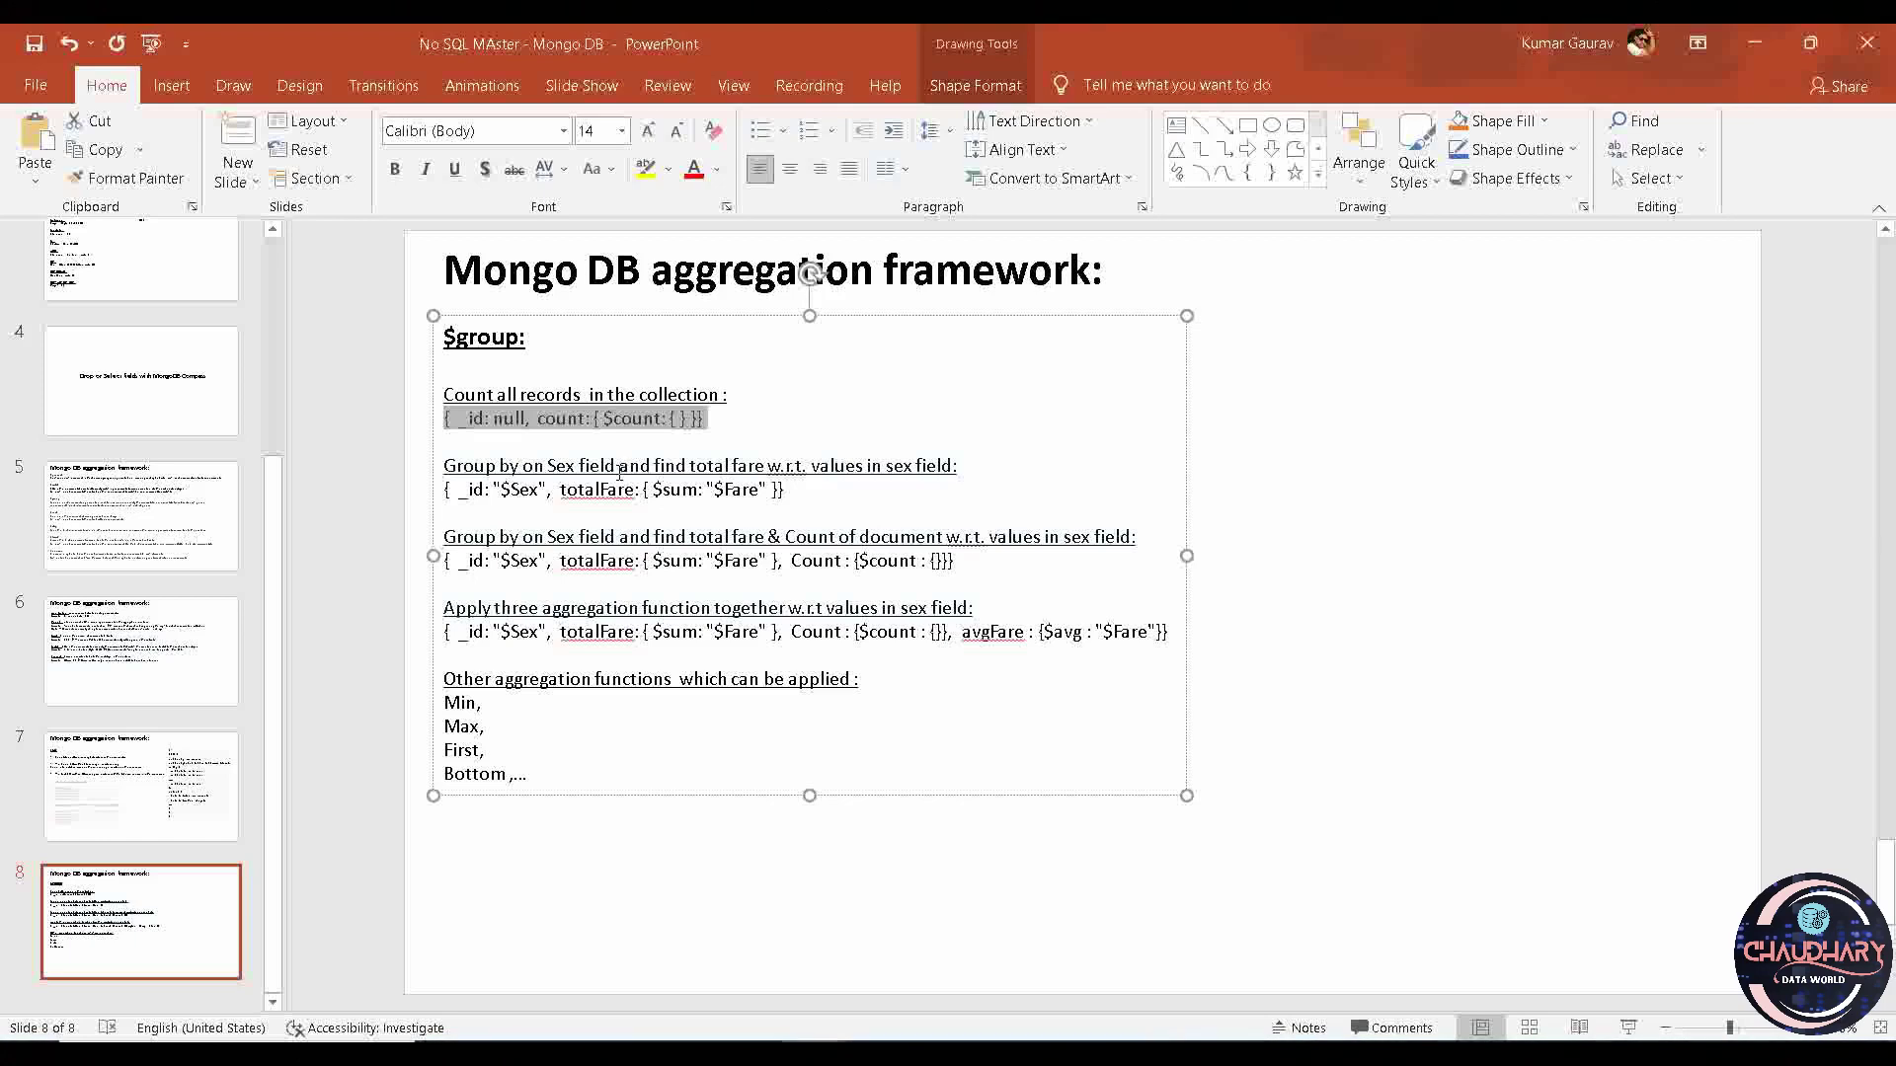
click(445, 489)
drag(445, 489, 901, 486)
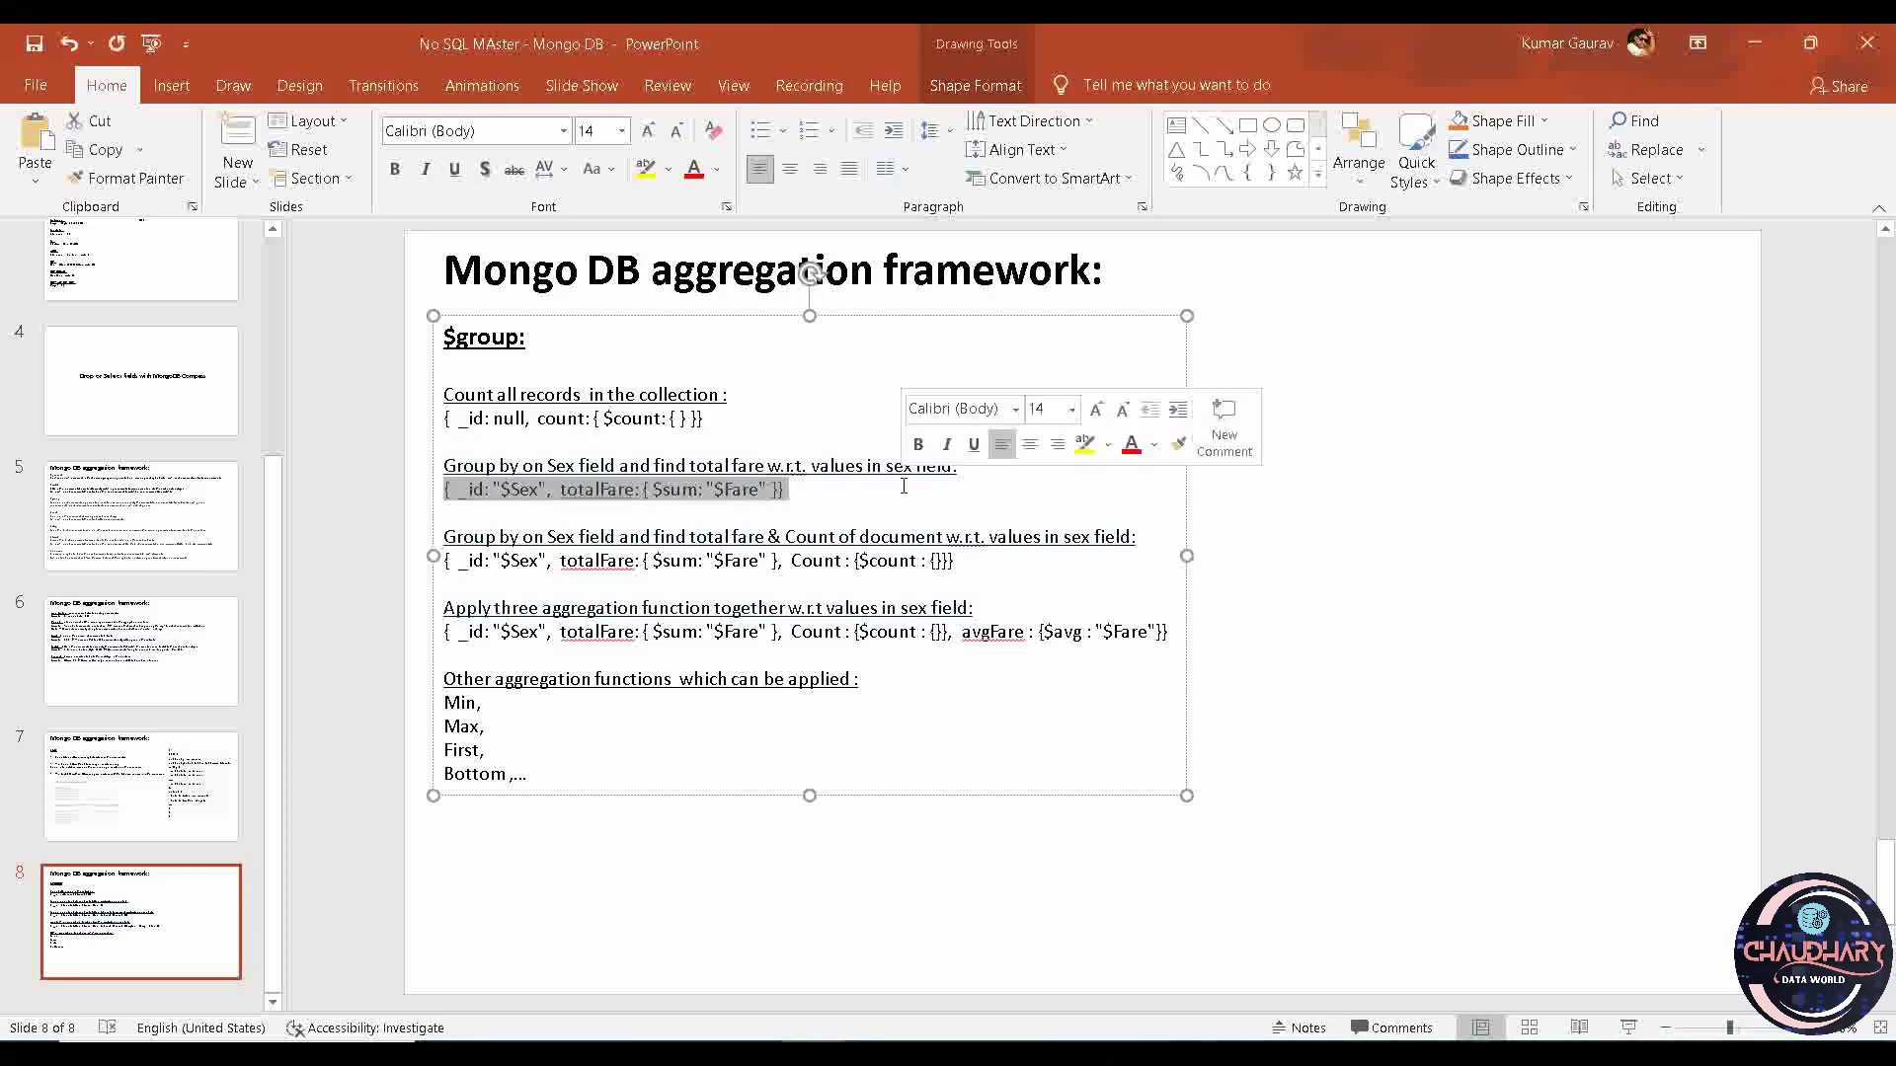
Step: Return to MongoDB Compass and replace the $group stage body with the copied { _id: "$Sex", totalFare: { $sum: "$Fare" }} expression
key(alt+Tab)
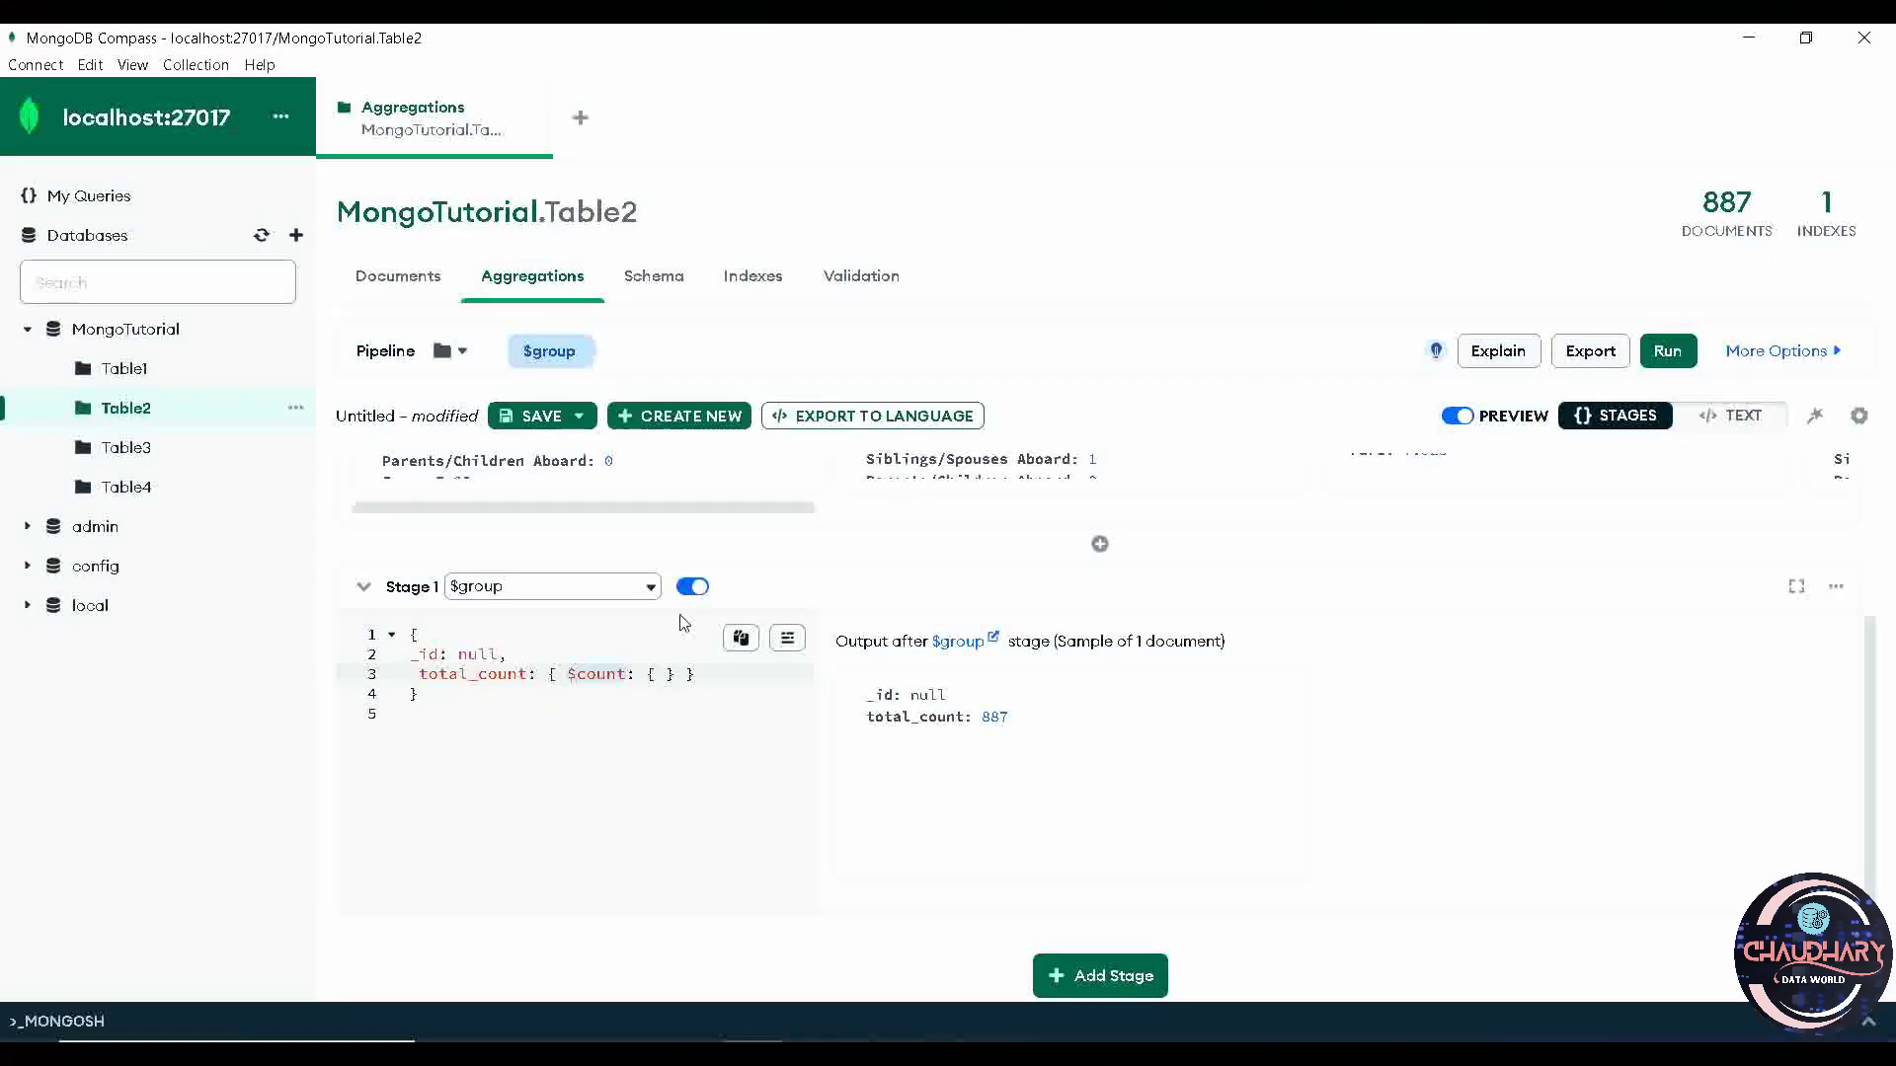
click(588, 720)
key(ctrl+a)
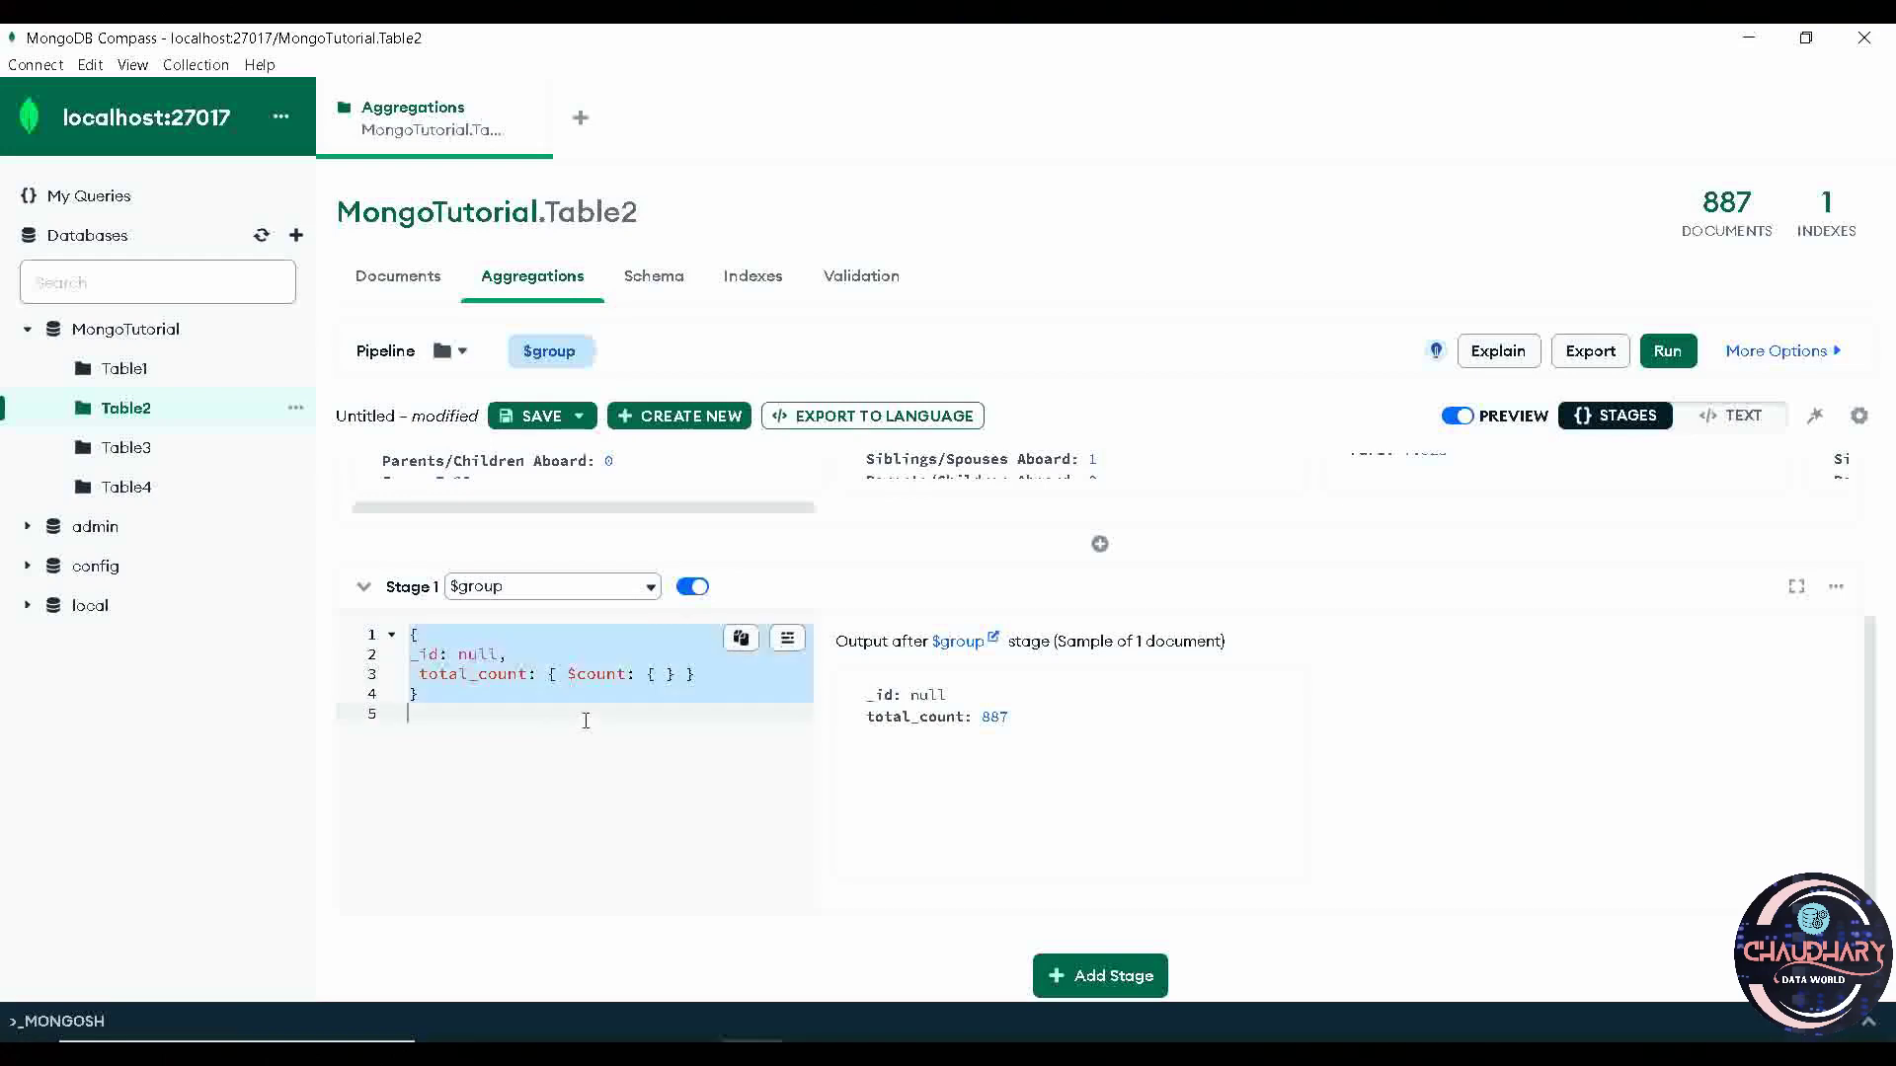
key(BackSpace)
key(ctrl+v)
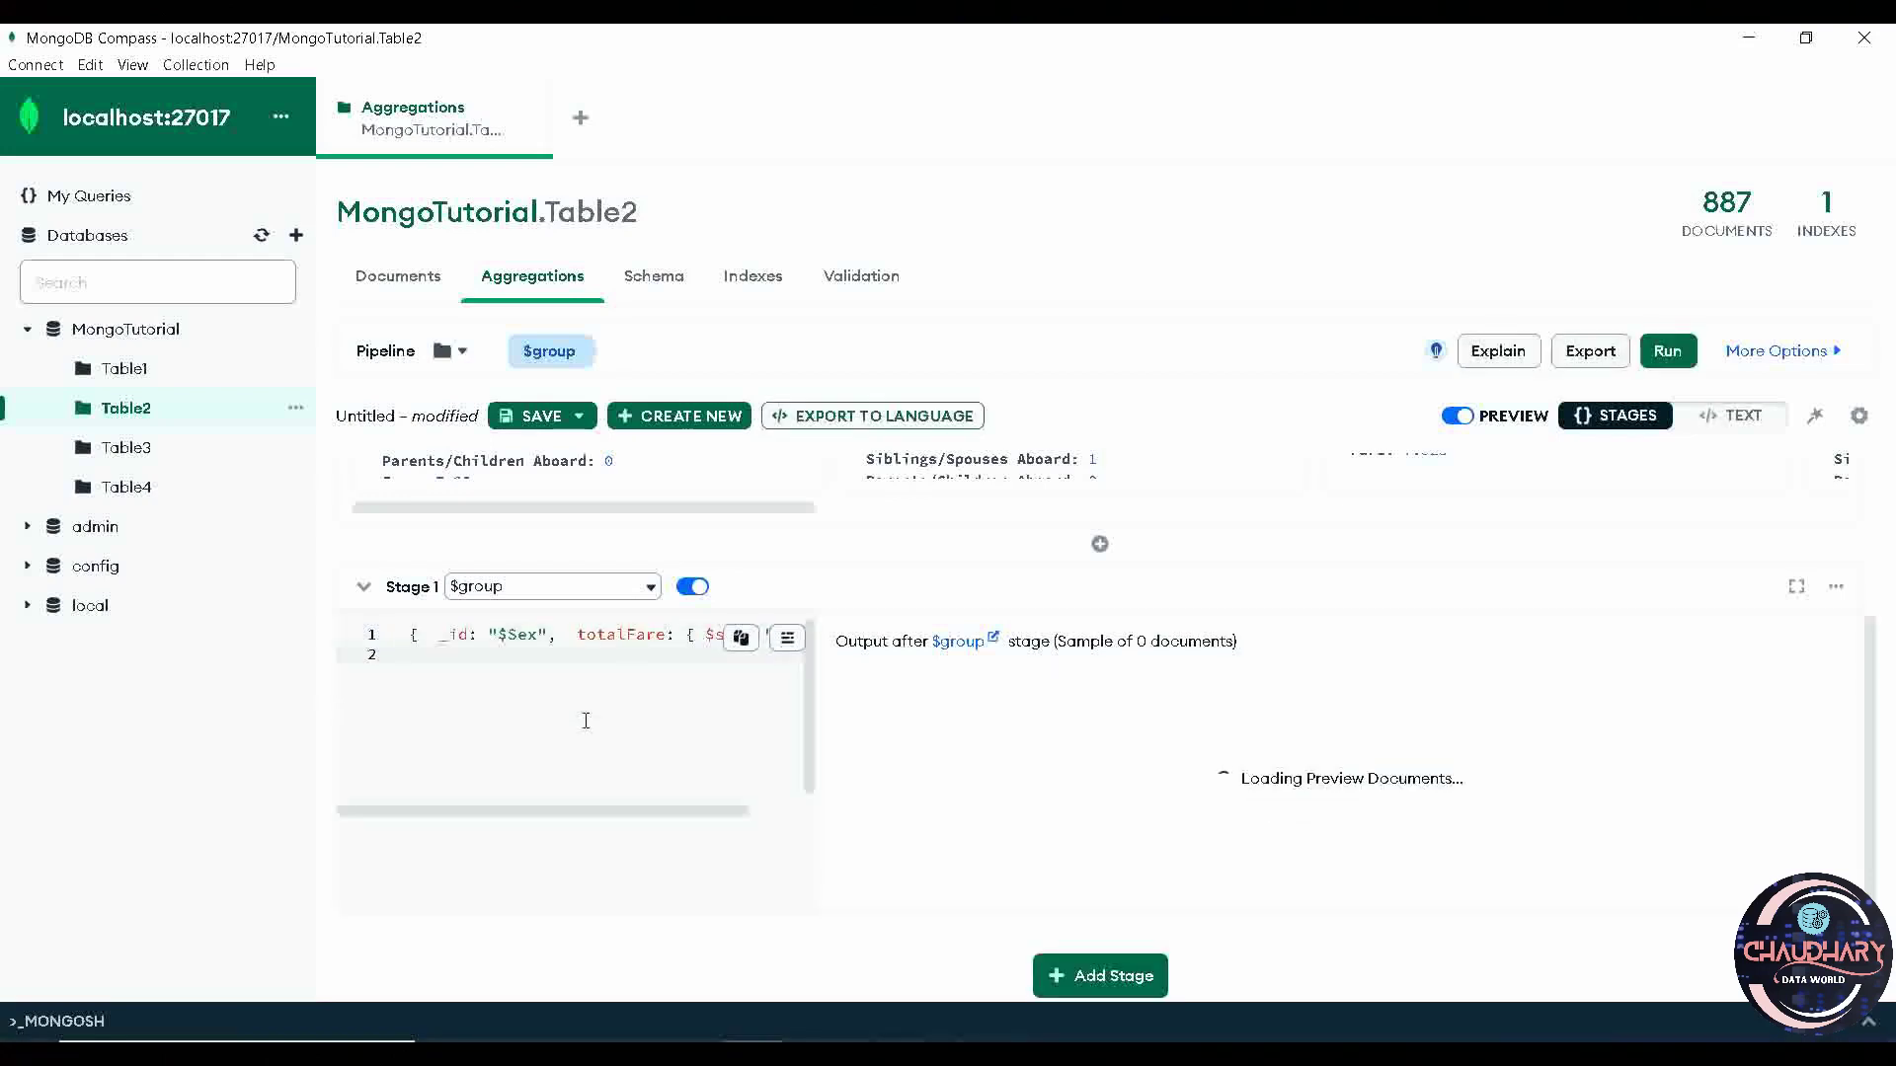
Step: Split the $group expression into separate lines for braces, _id and totalFare, and remove the leading spaces before both fields
click(579, 633)
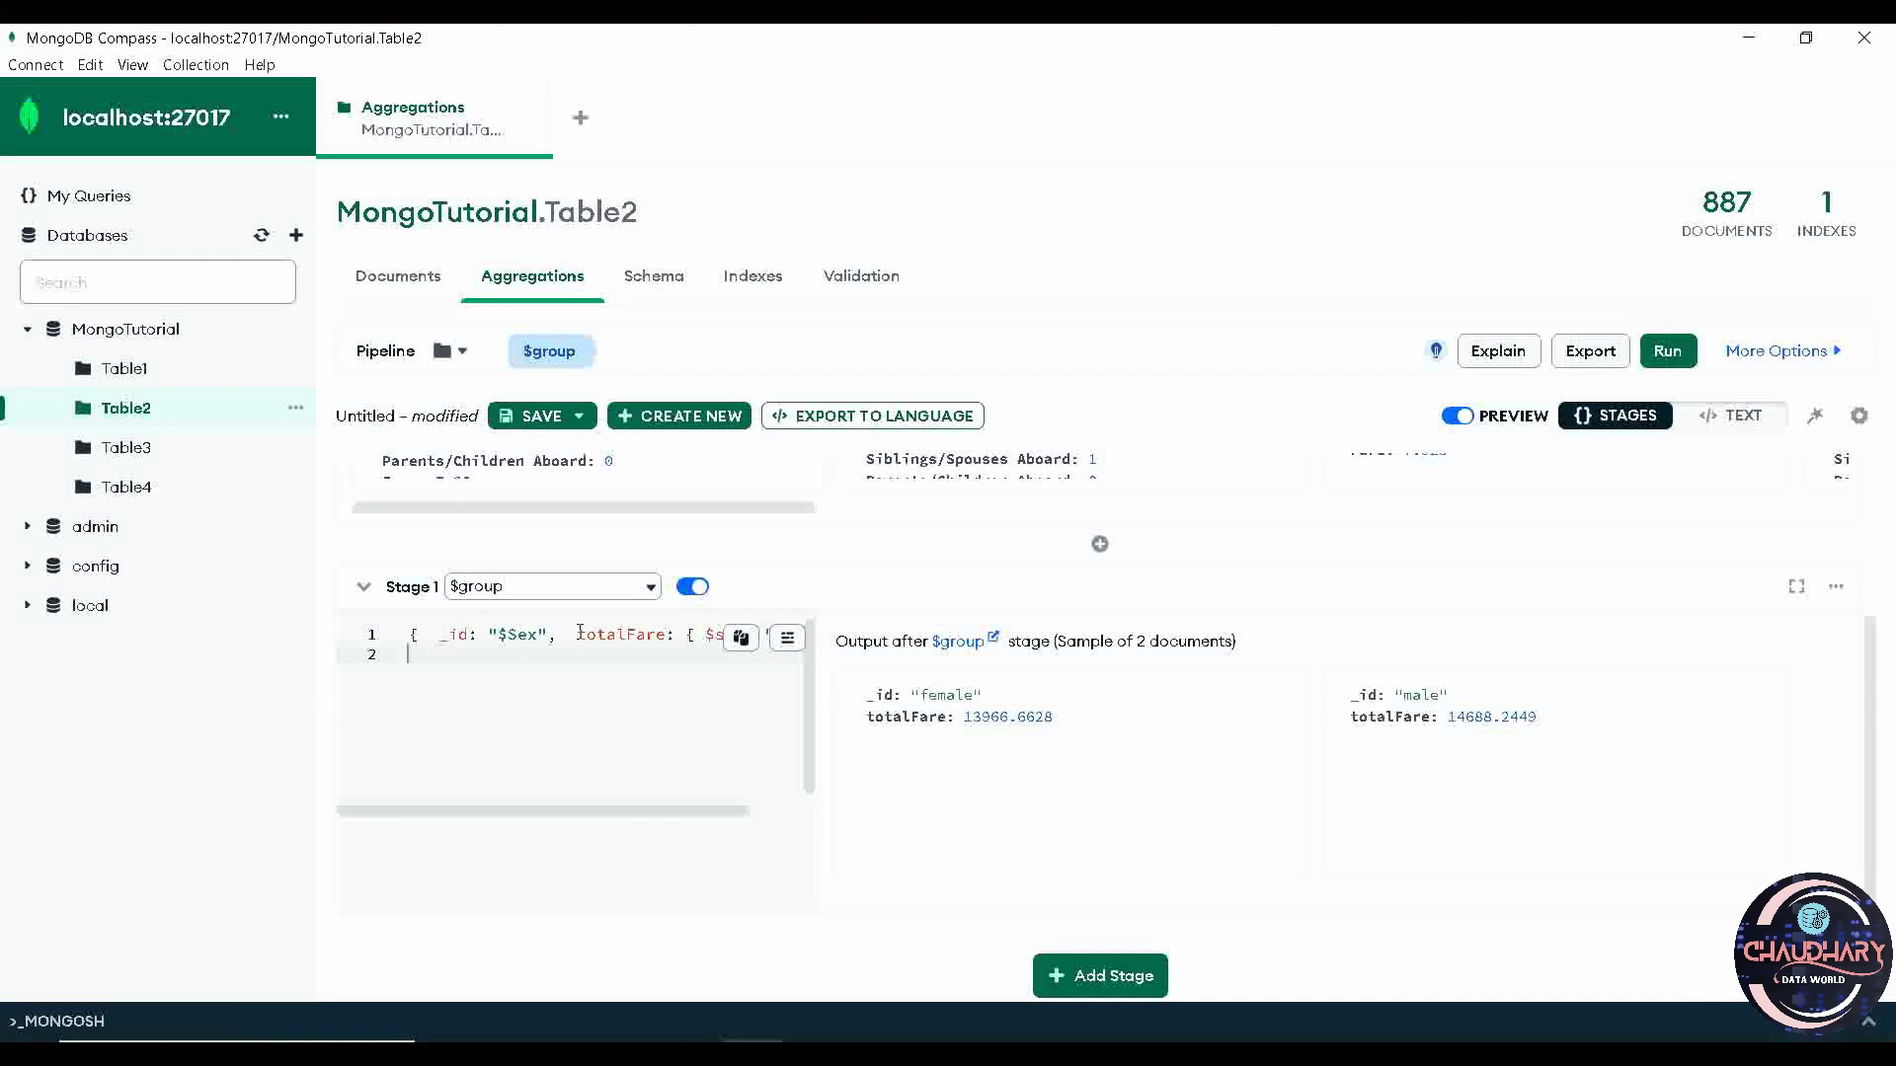
key(Return)
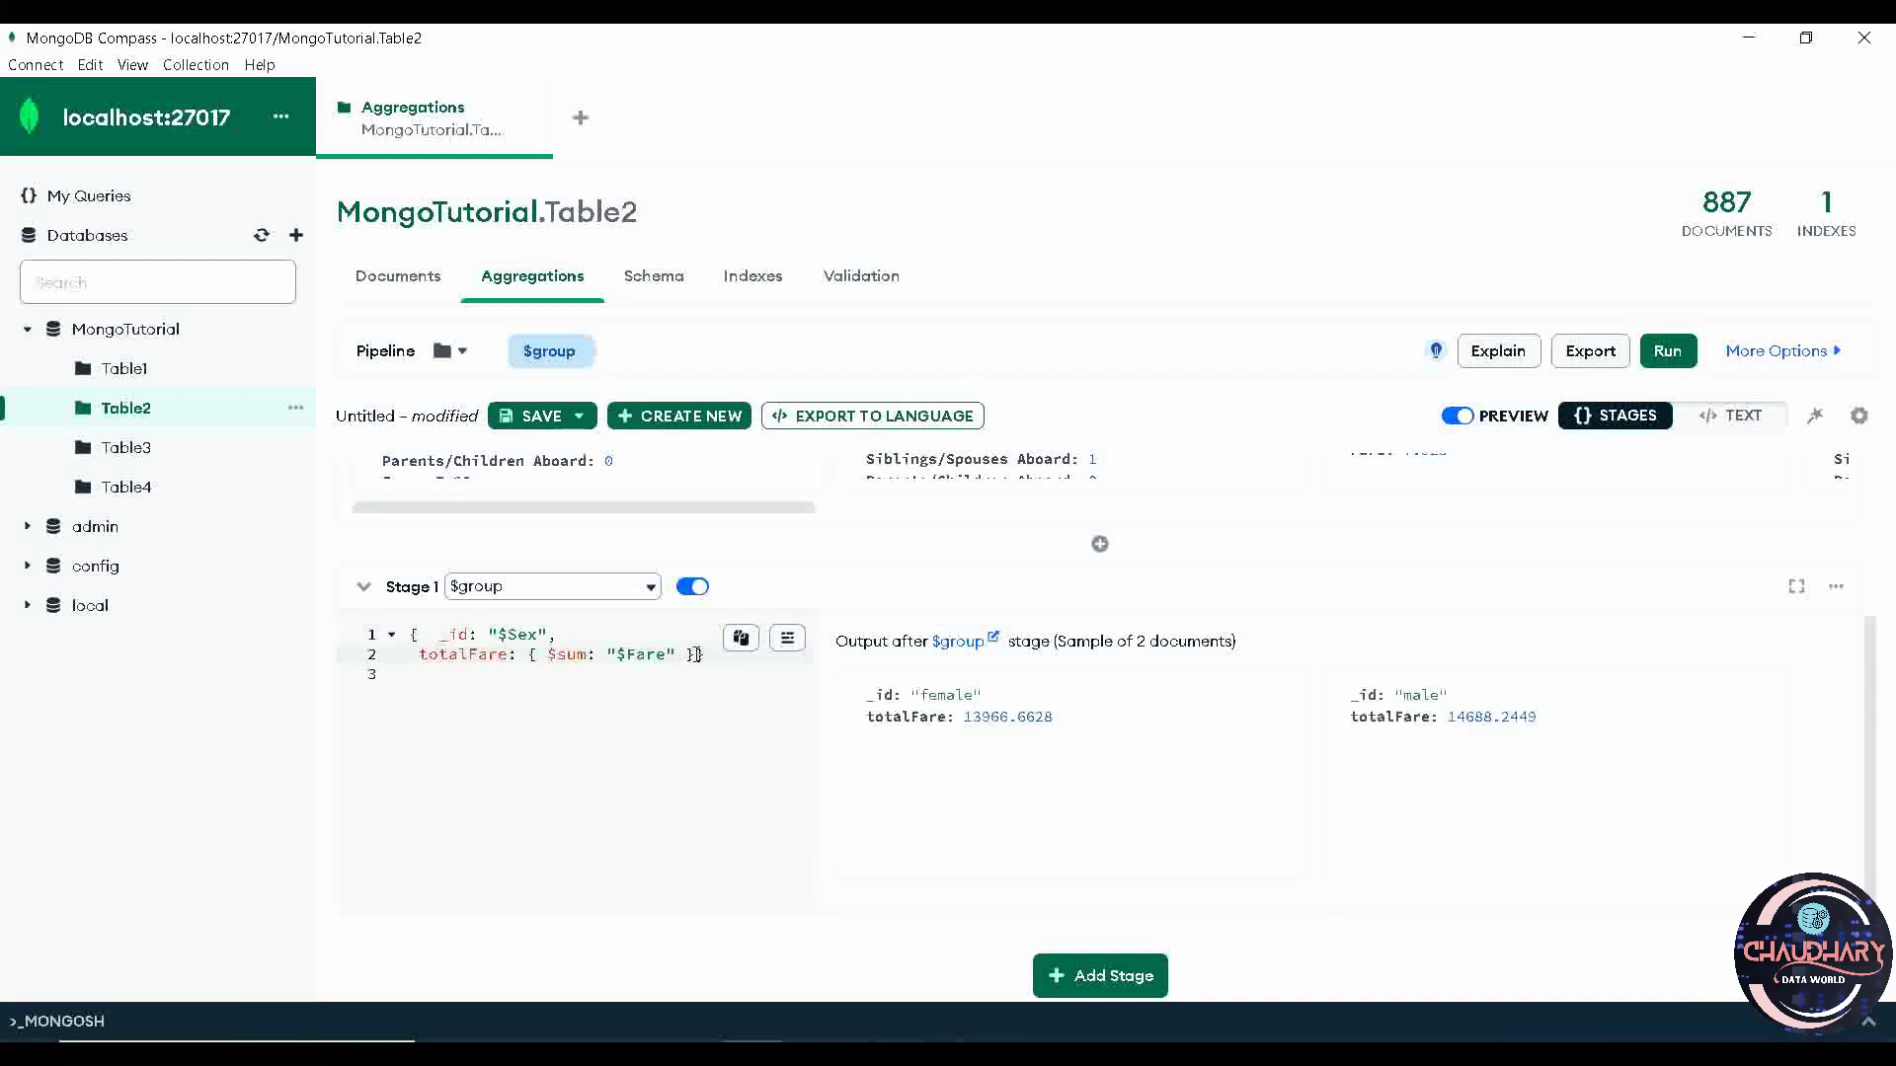
click(693, 655)
key(Return)
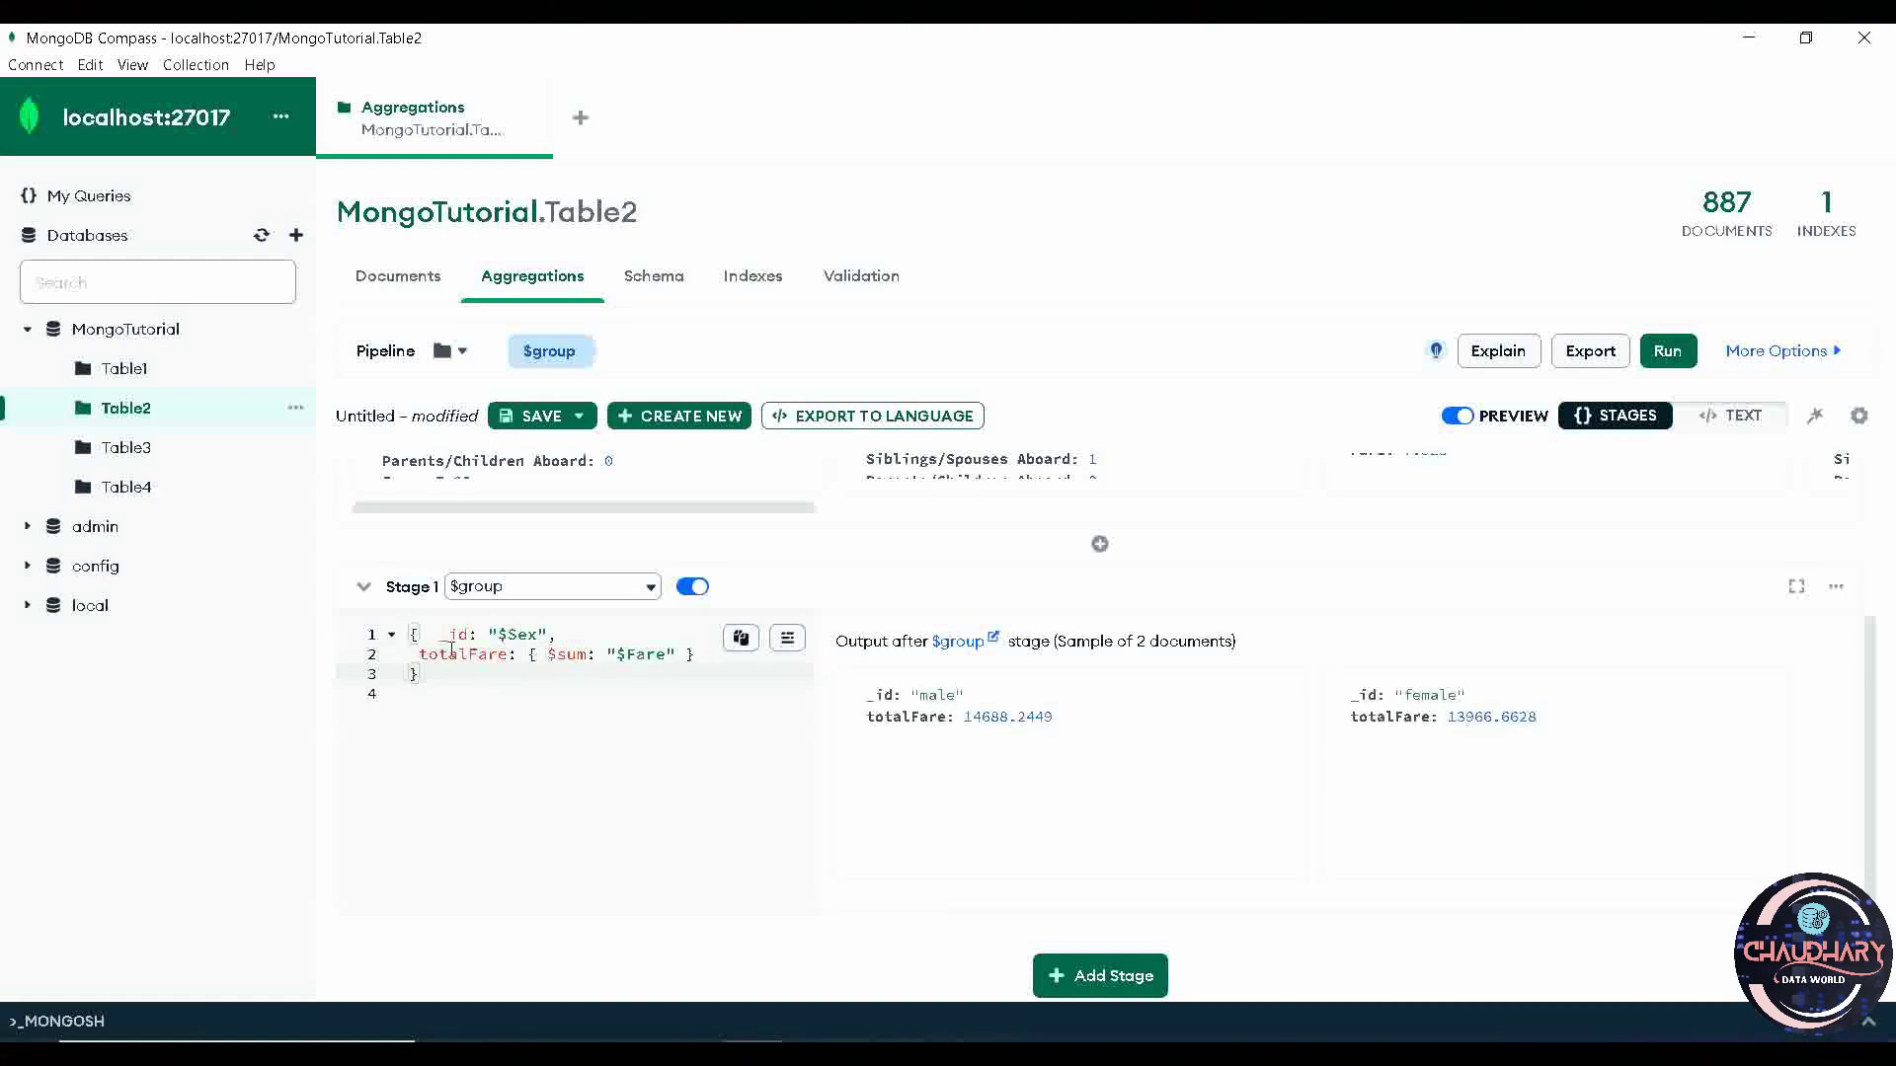
click(437, 634)
key(Return)
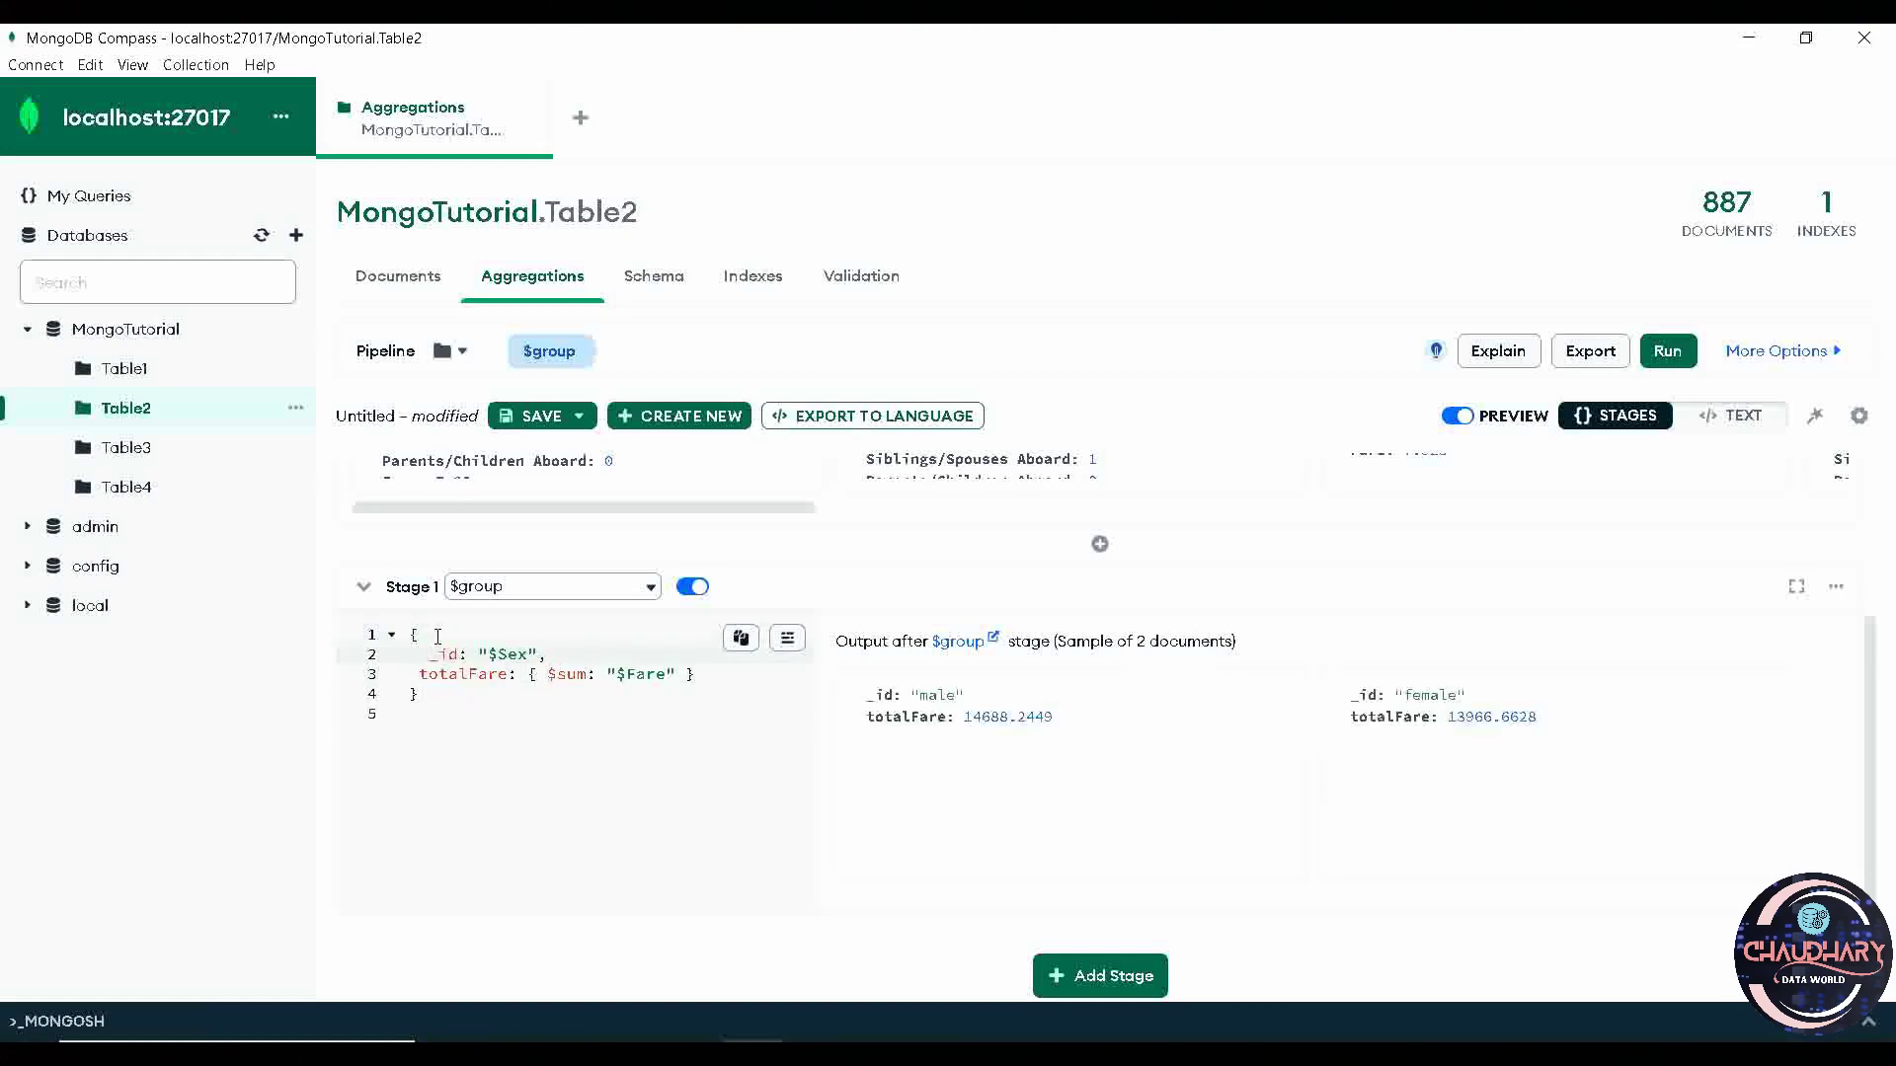
key(BackSpace)
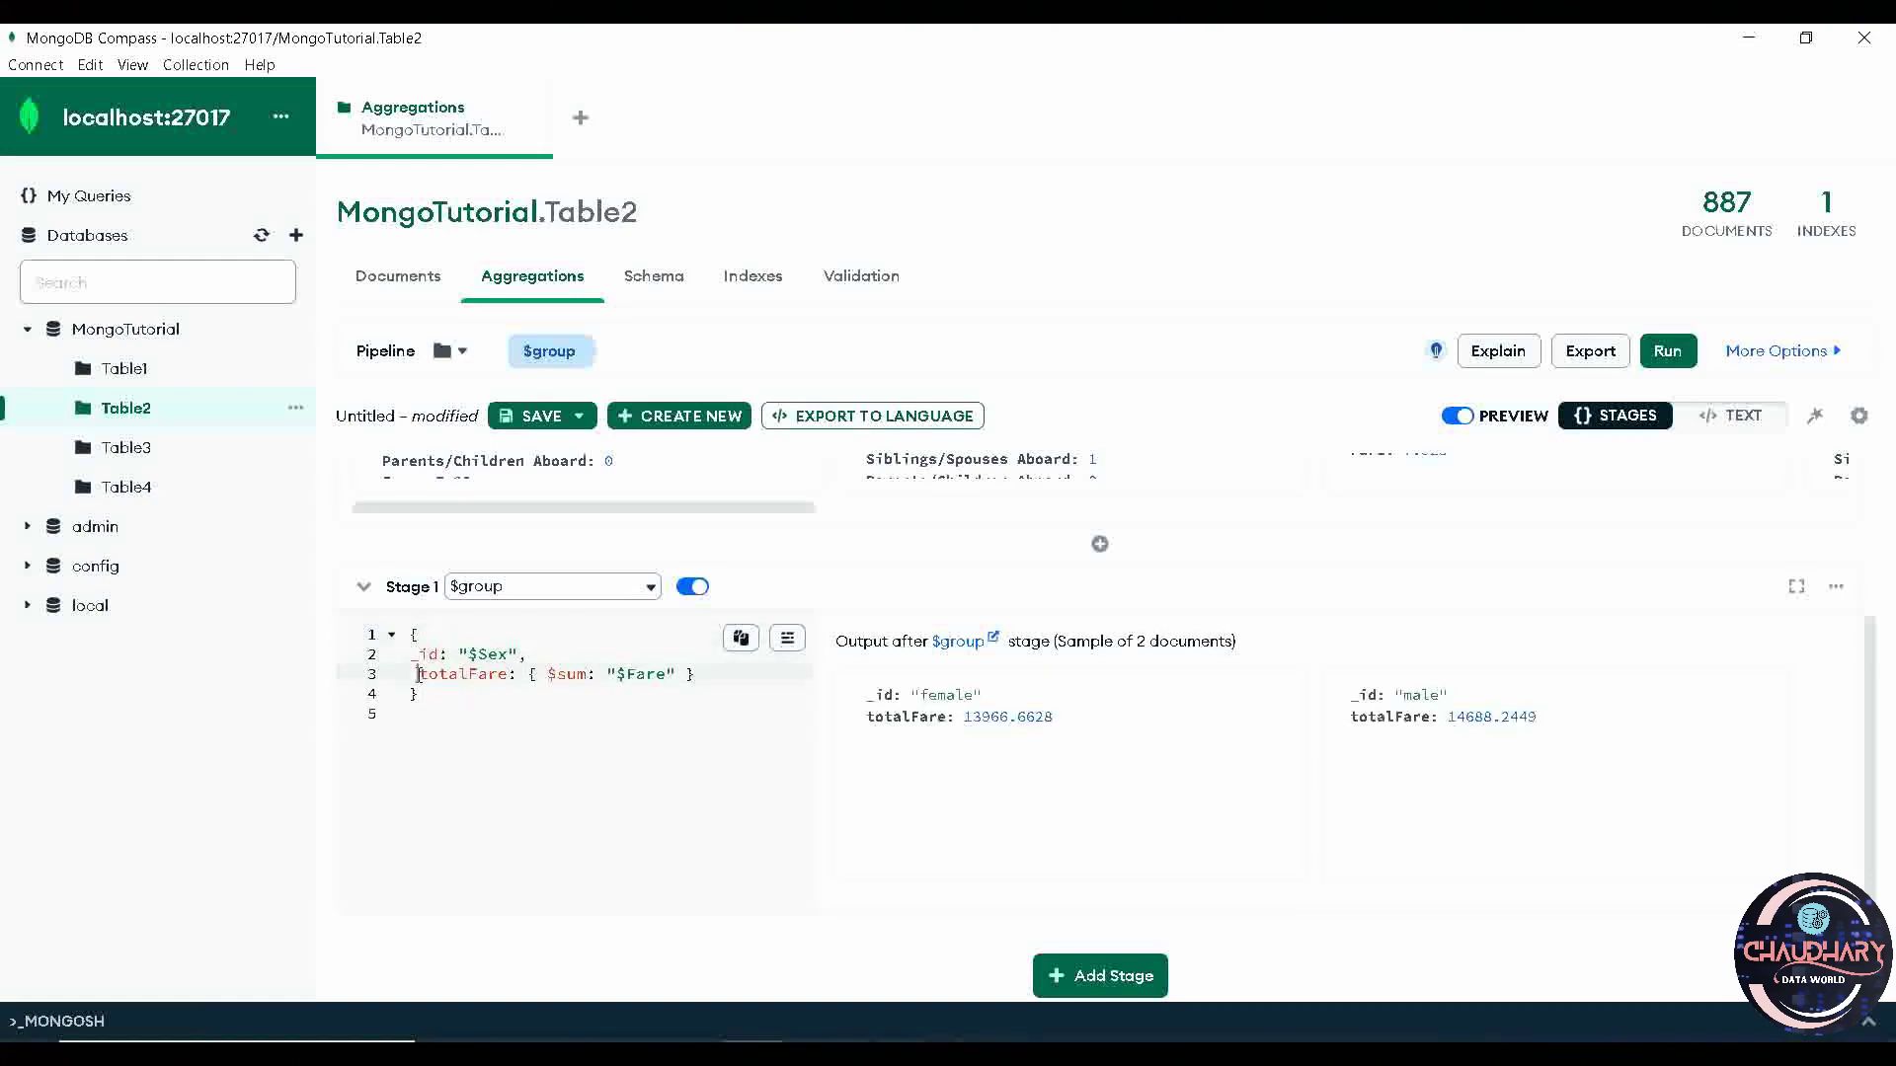
key(BackSpace)
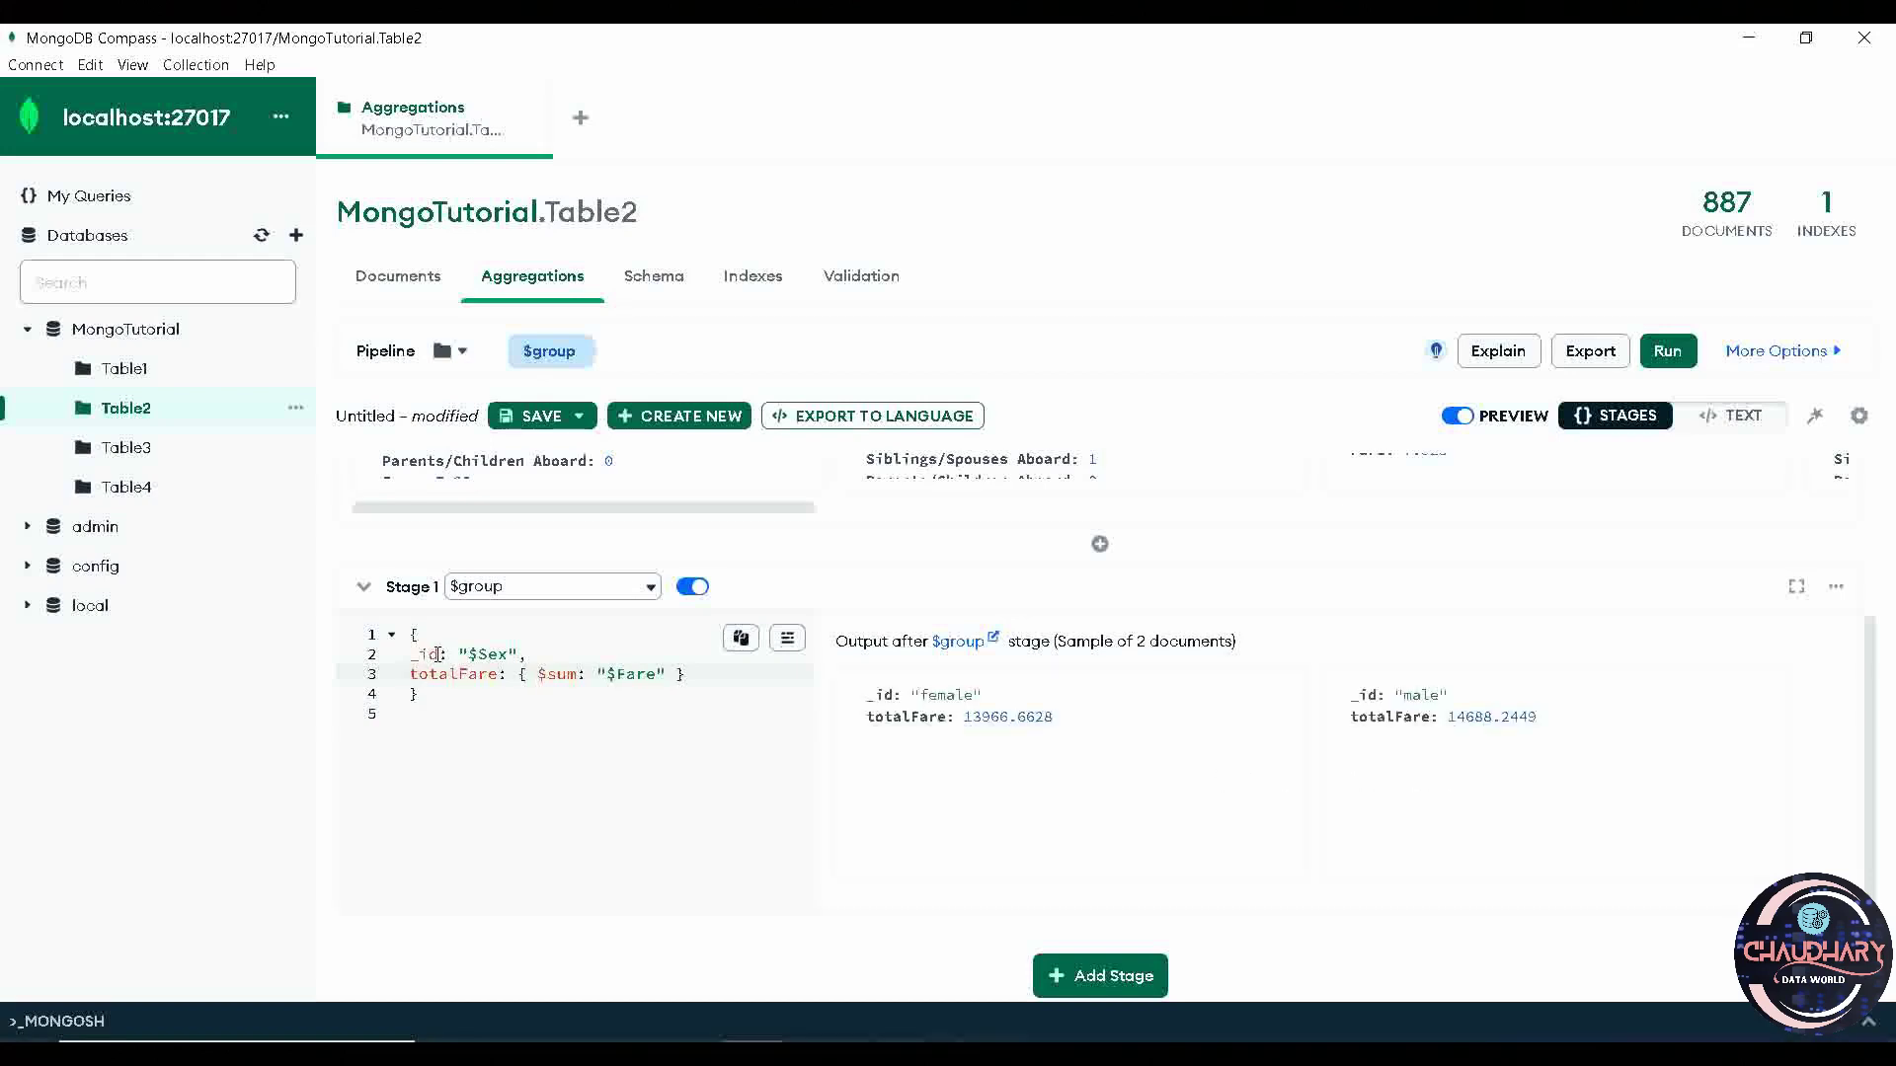
Step: Examine the "$Sex" grouping key, the totalFare field, the $sum accumulator and its "$Fare" argument in the expression
click(433, 656)
double_click(484, 652)
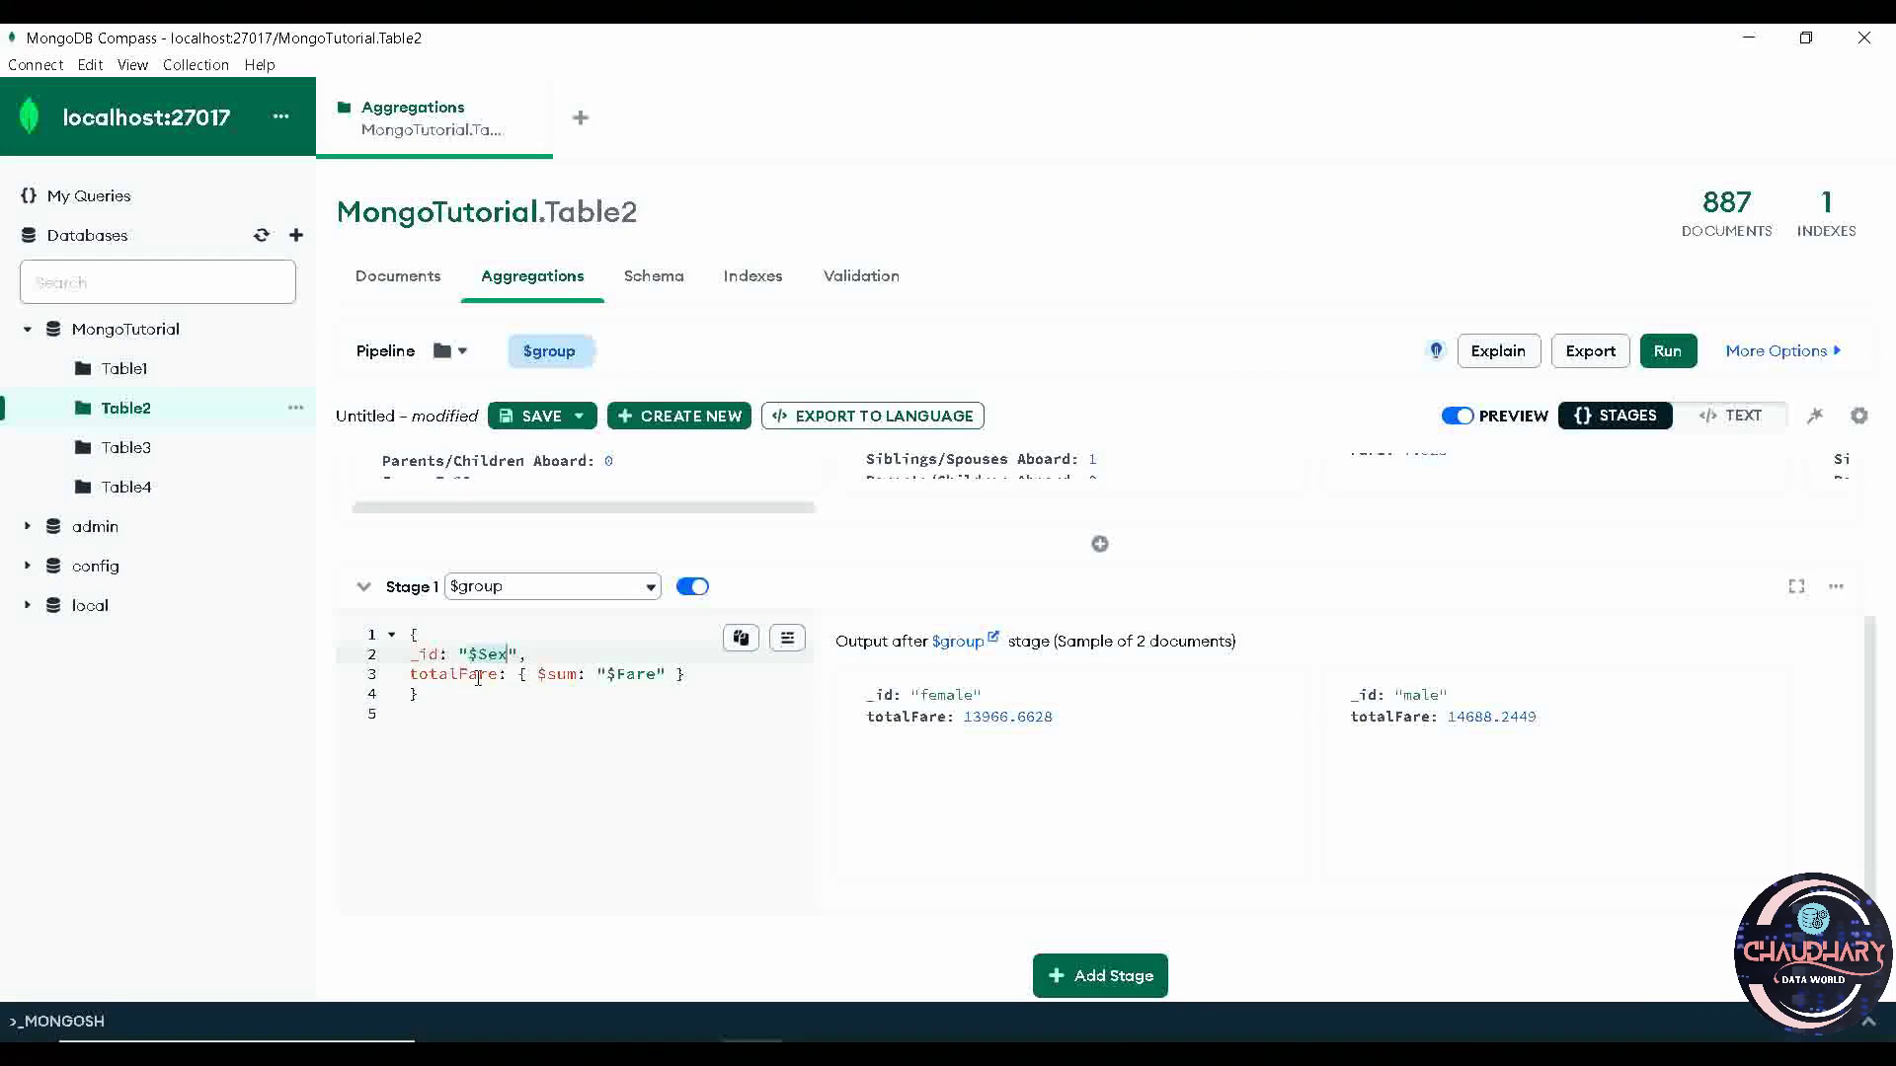
click(478, 678)
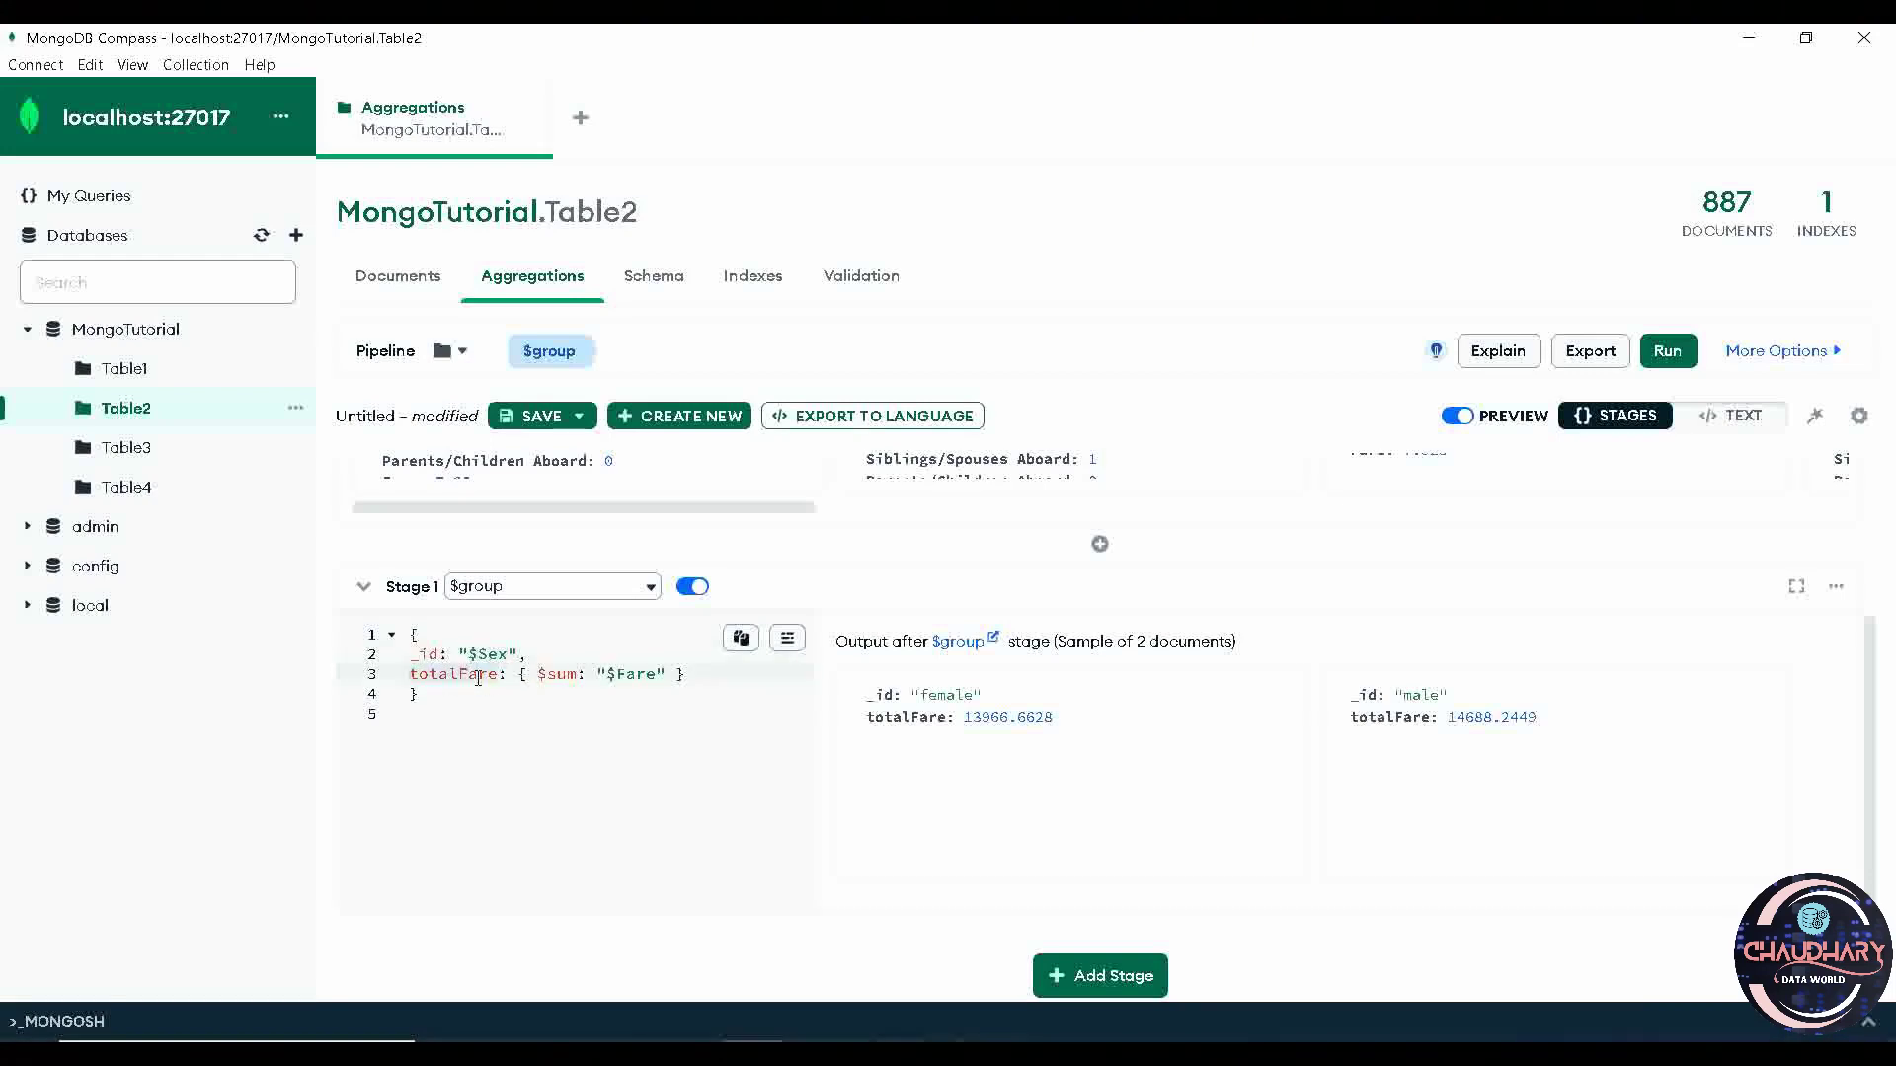
double_click(562, 673)
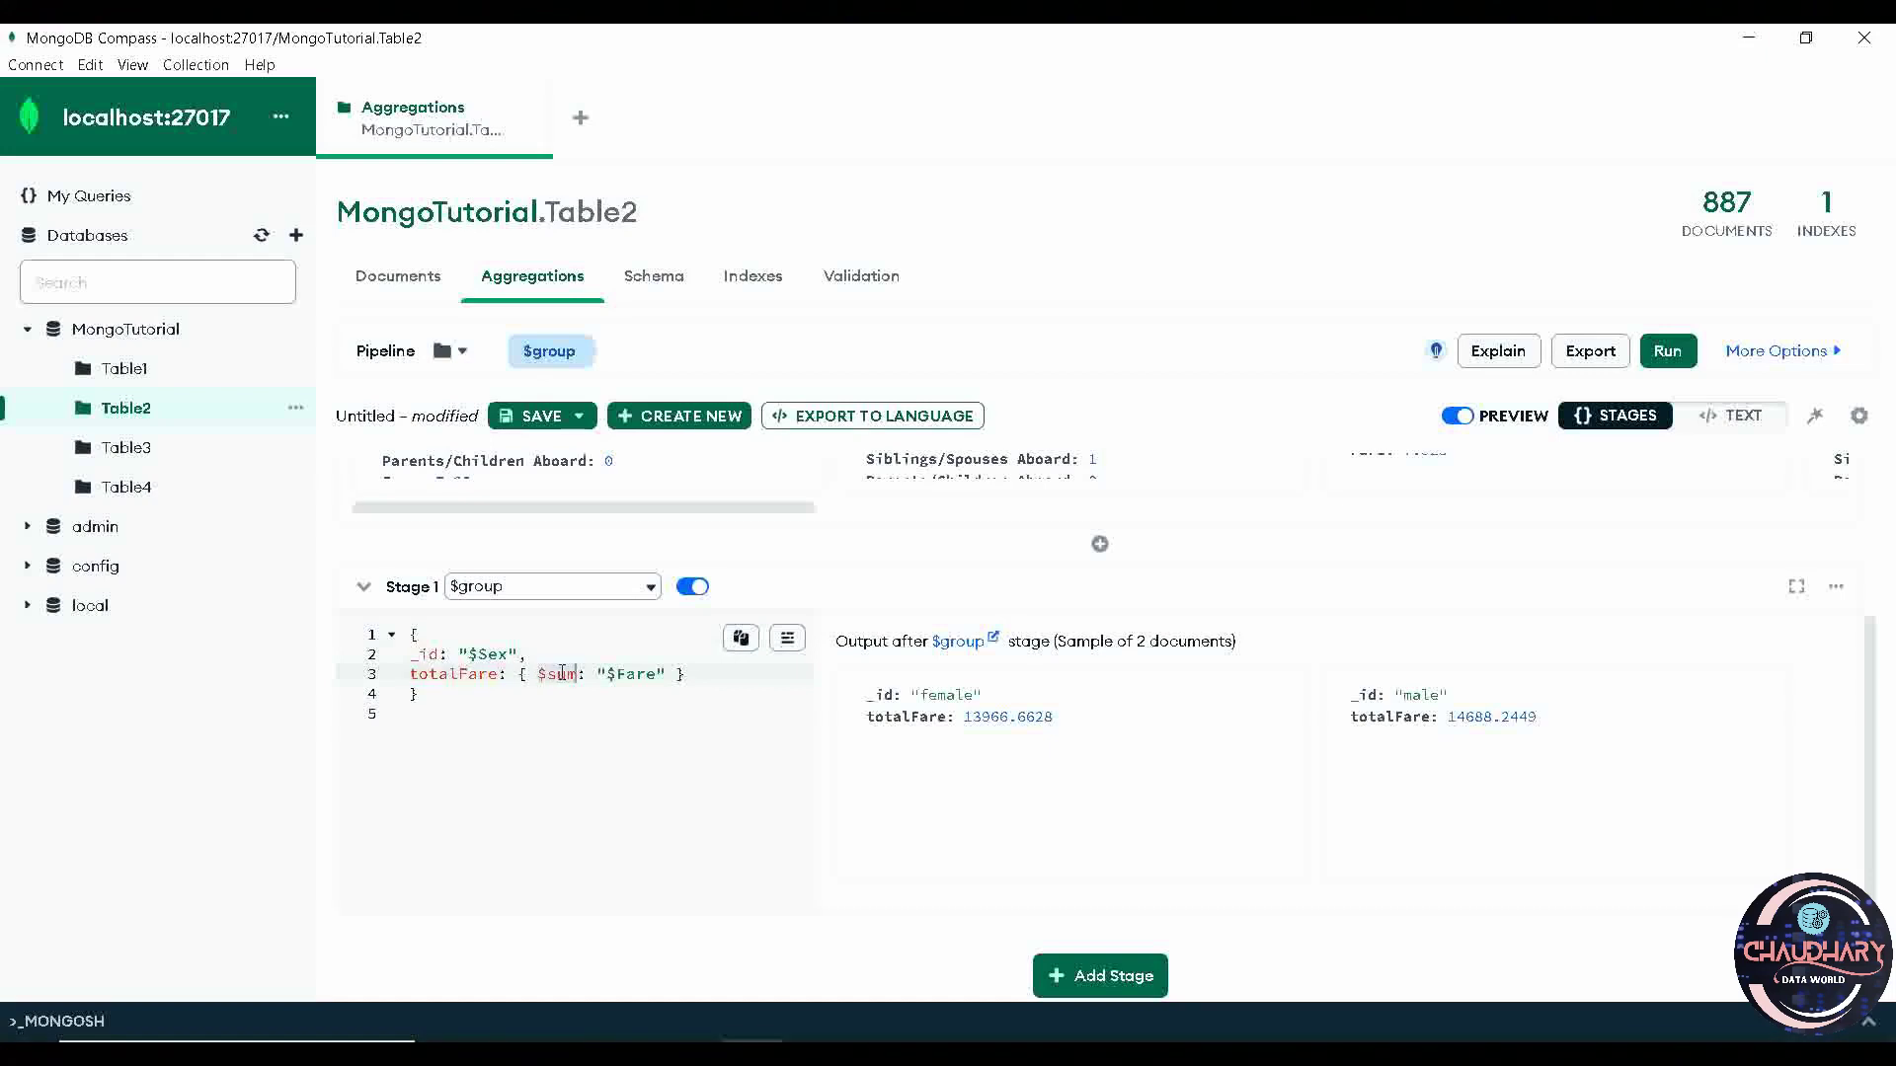
double_click(636, 675)
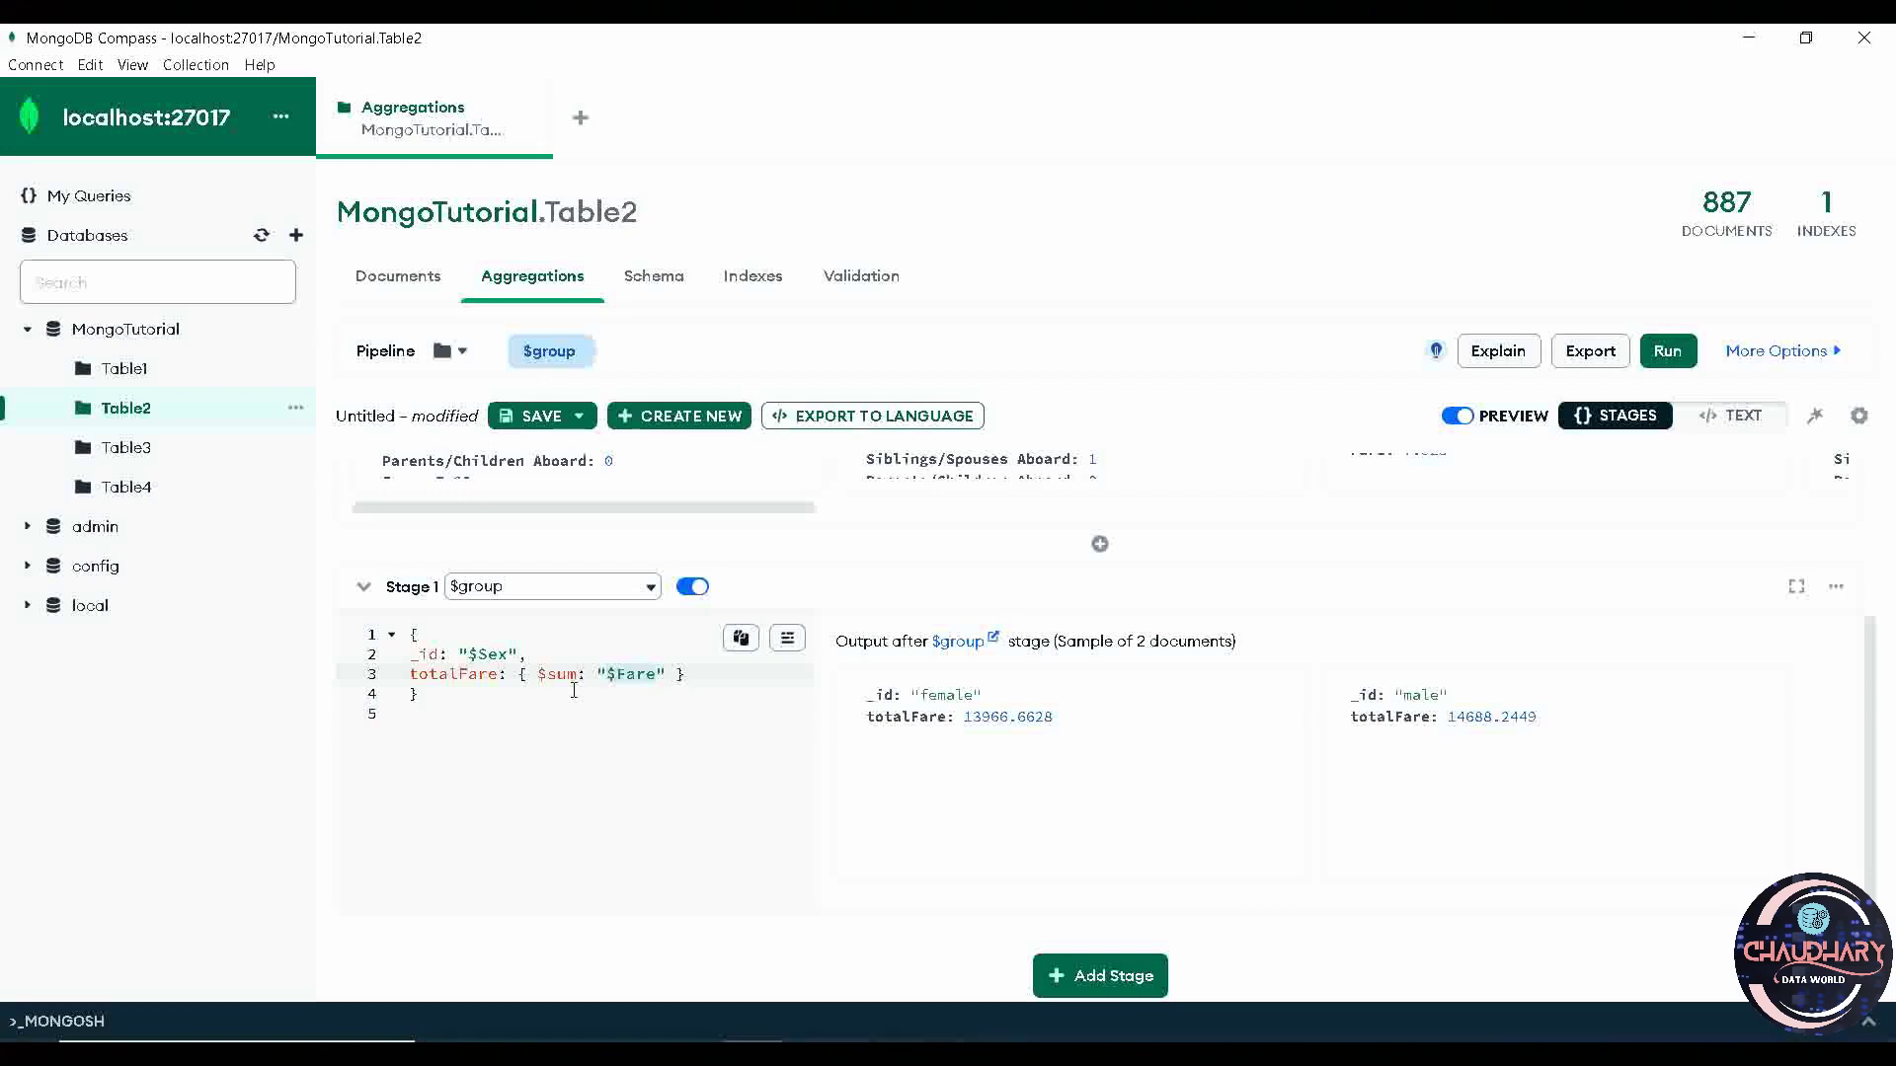
Step: Compare the whole $group expression, its "$Sex" key and $sum accumulator with the _id values of the two output documents
click(443, 701)
drag(442, 701, 393, 642)
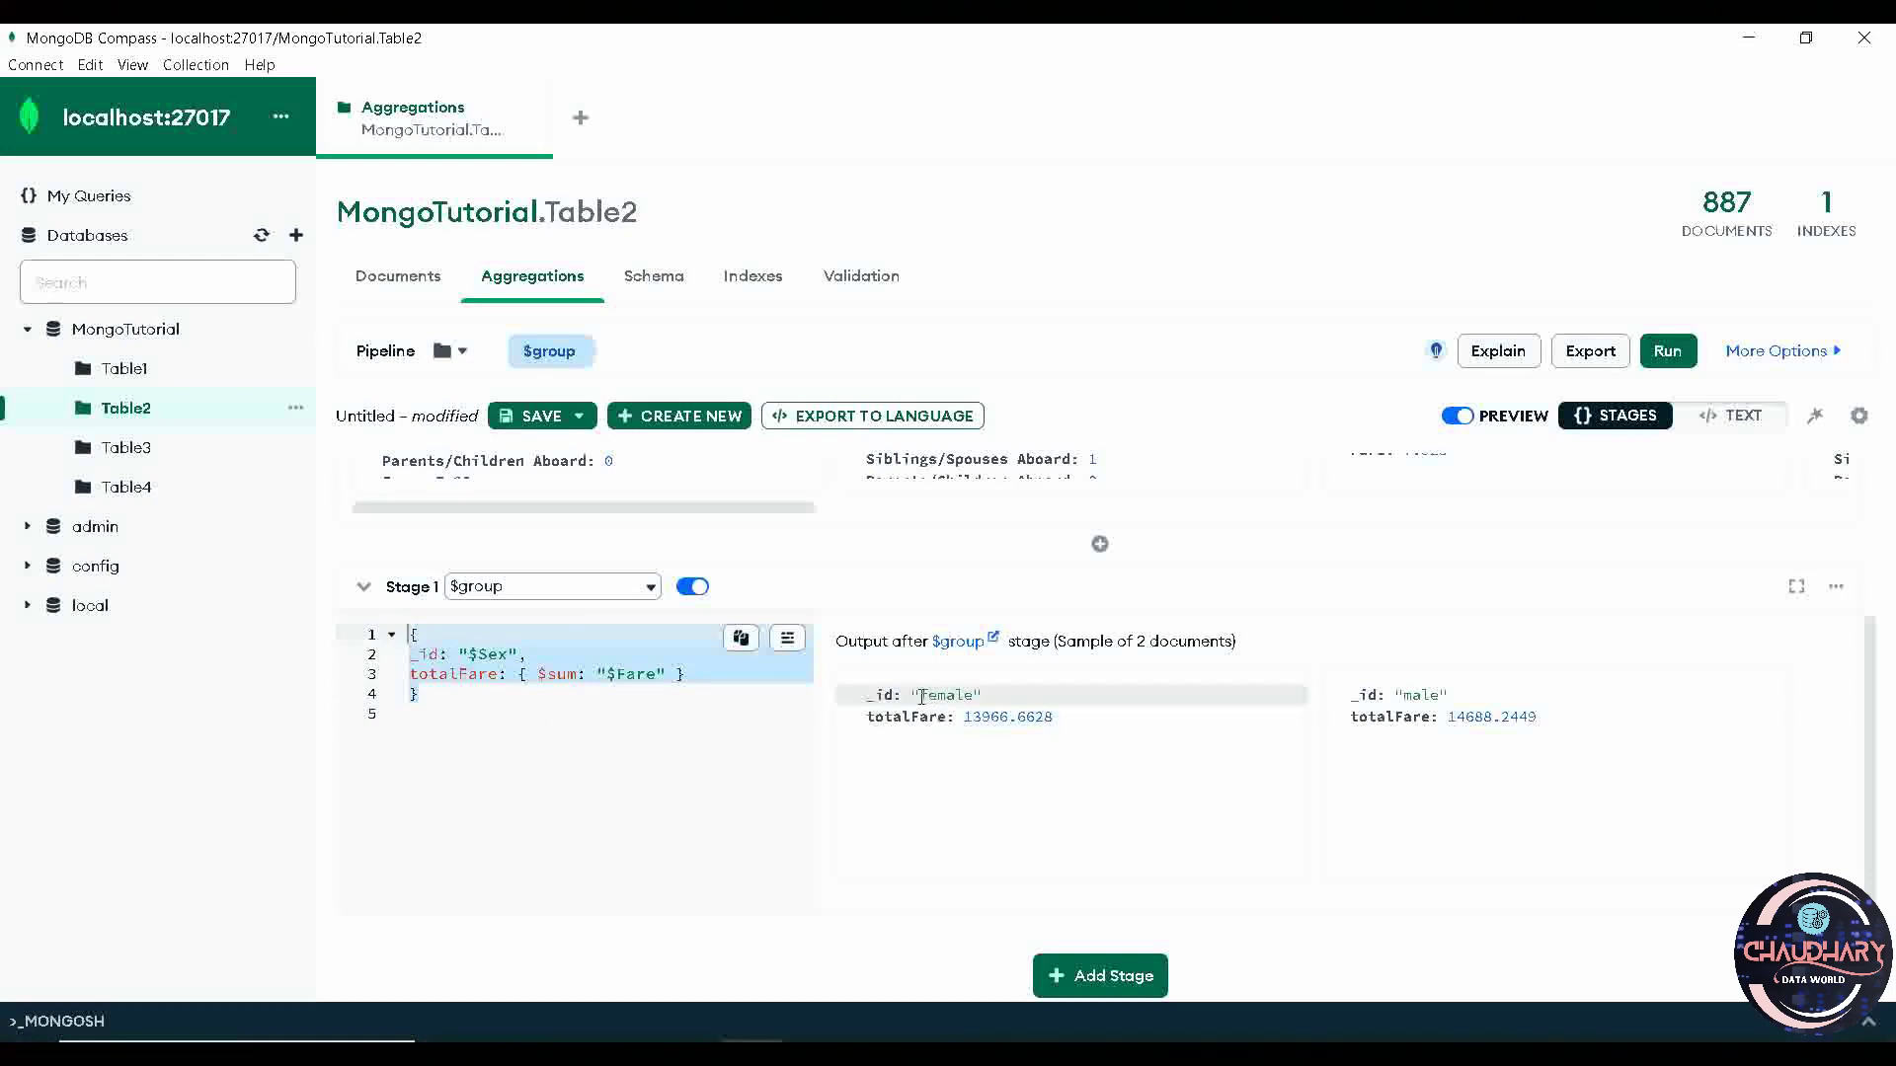
drag(920, 695, 983, 696)
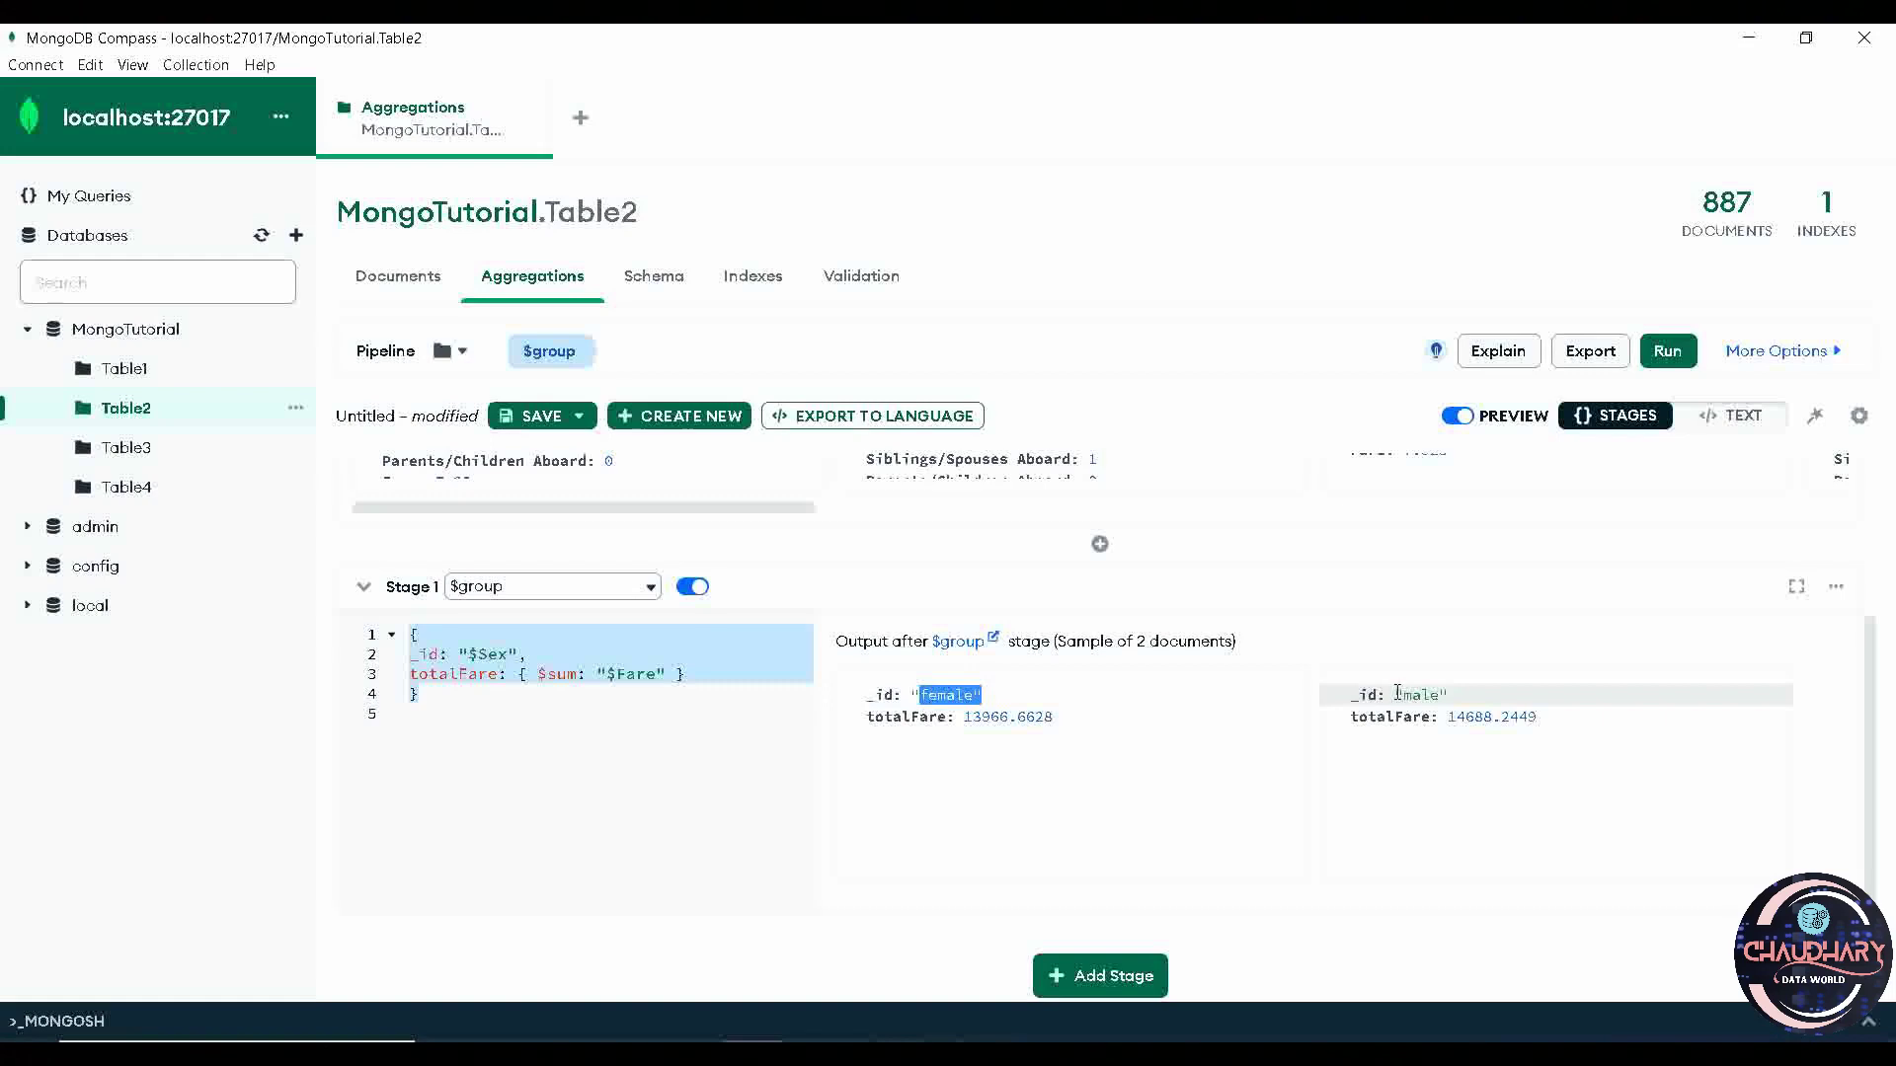
drag(1394, 695, 1448, 695)
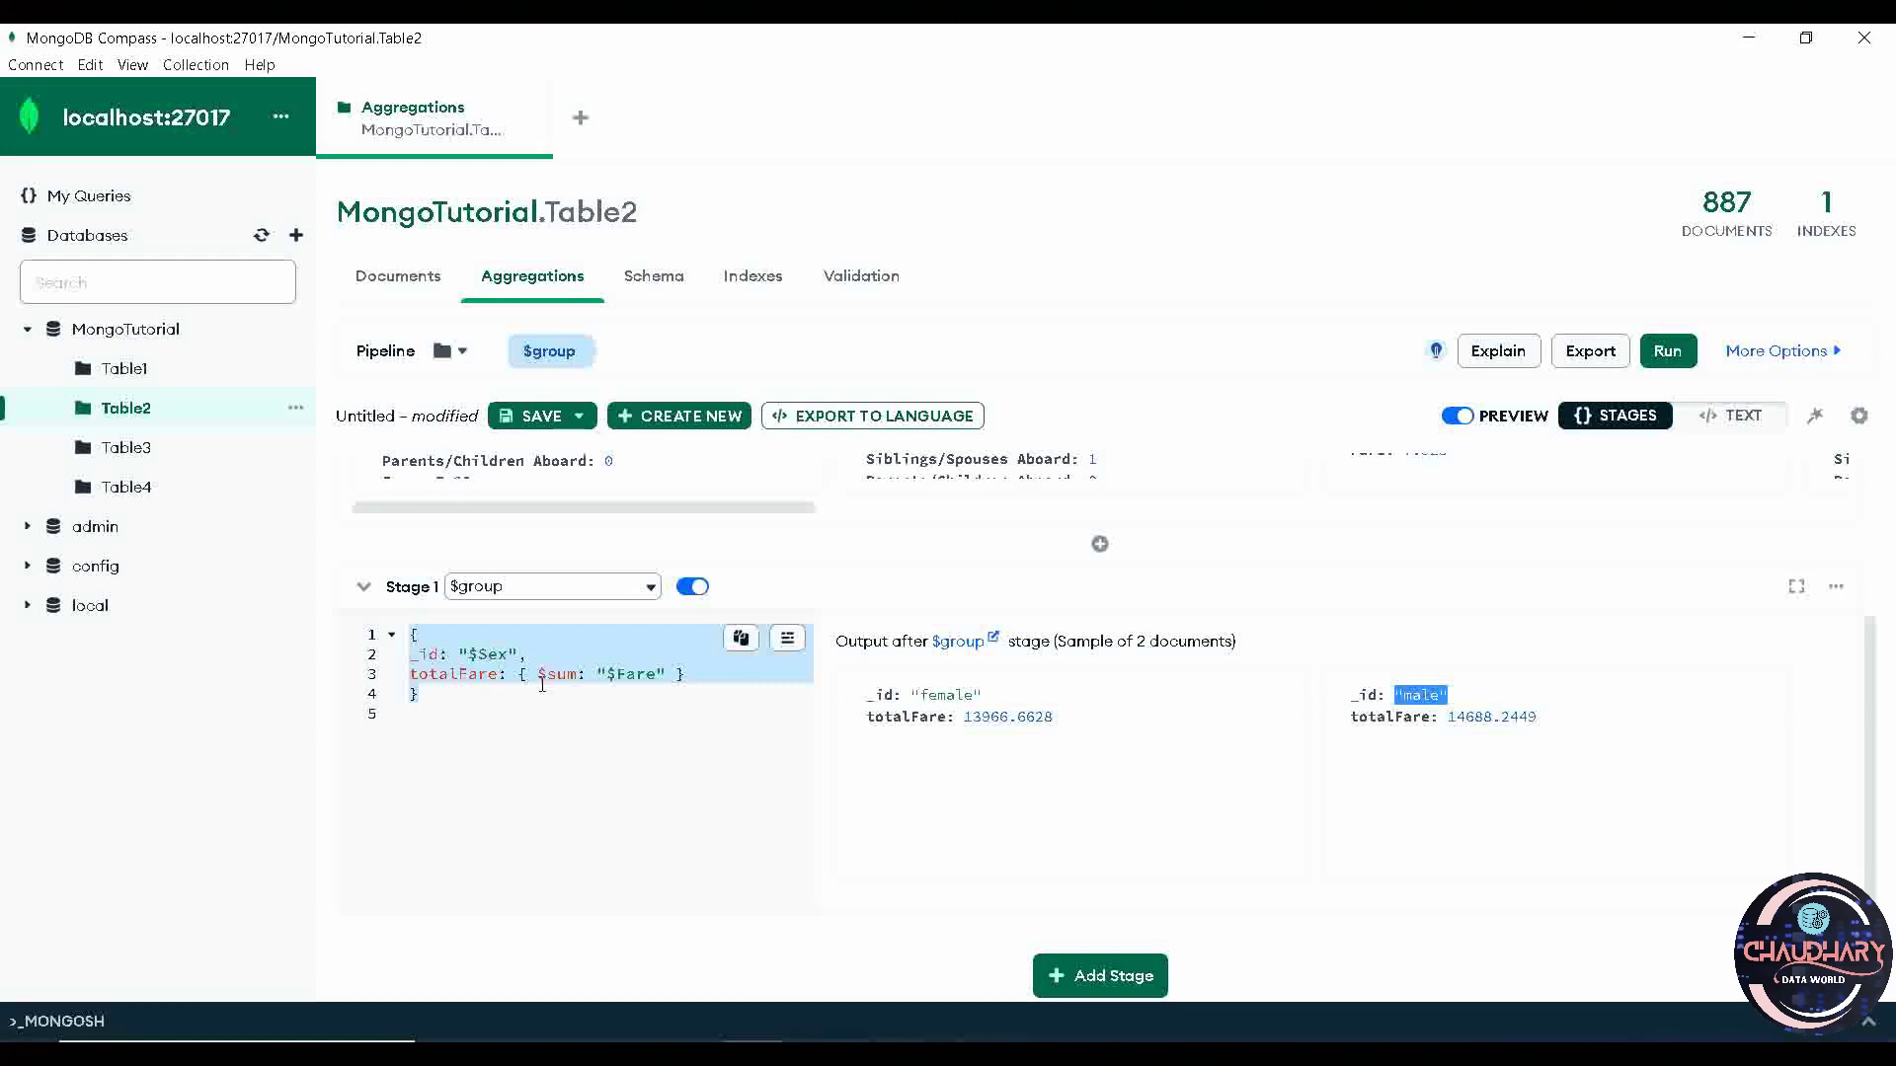
click(508, 654)
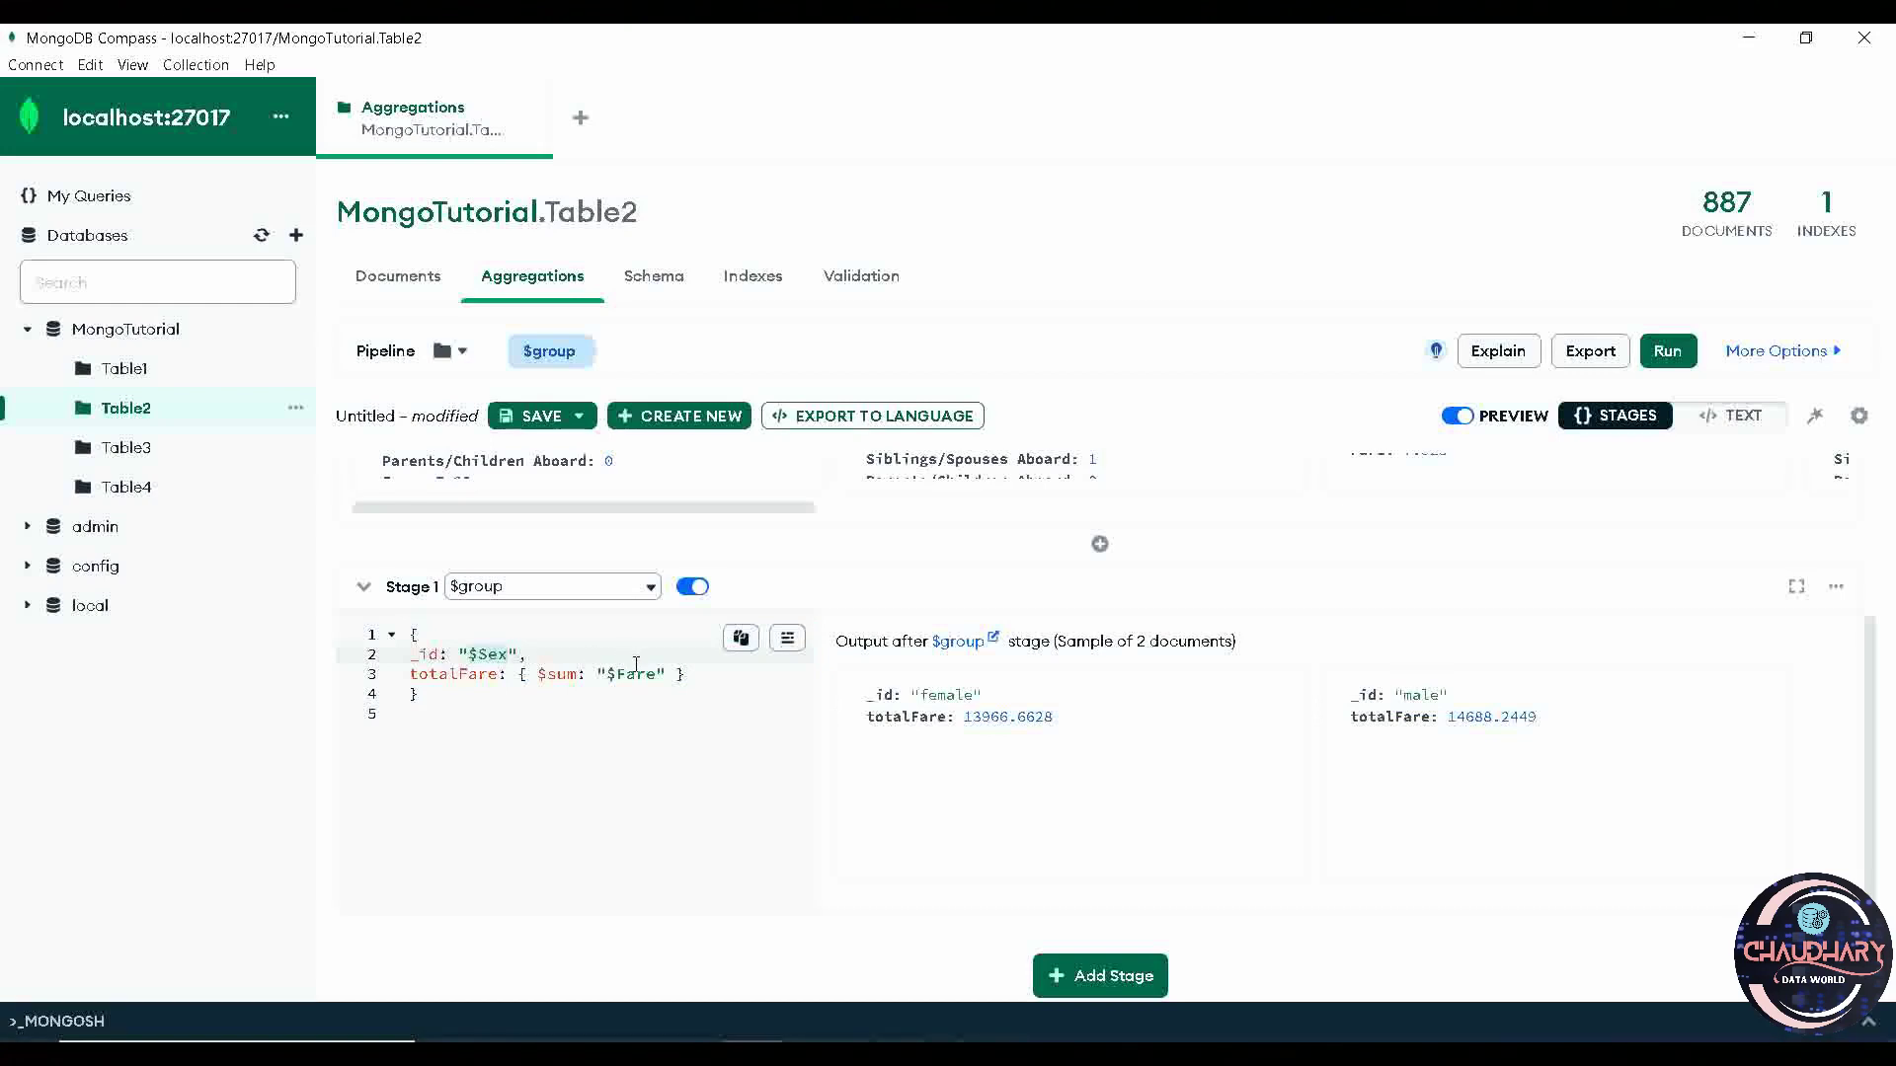
click(575, 675)
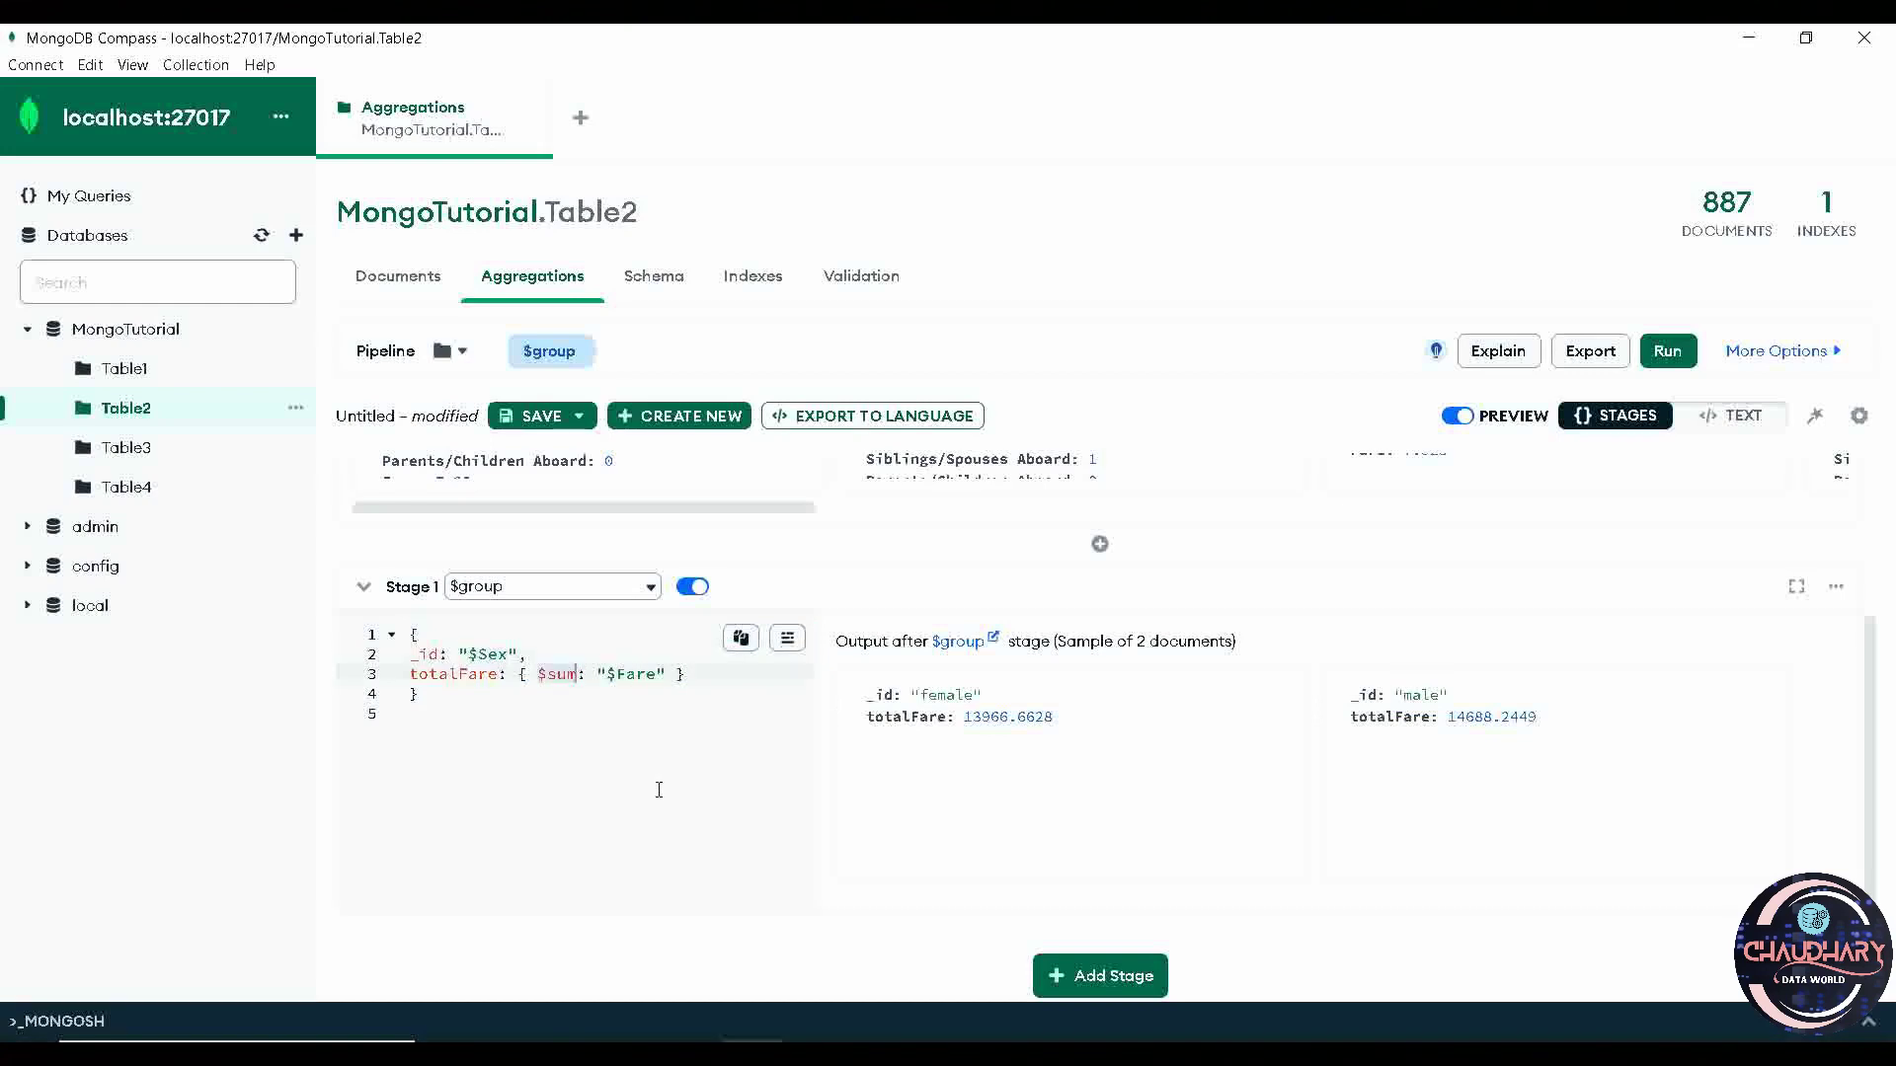
Step: Switch to PowerPoint and copy the expression { _id: "$Sex", totalFare: { $sum: "$Fare" }, Count : {$count : {}}} from the slide
key(alt+Tab)
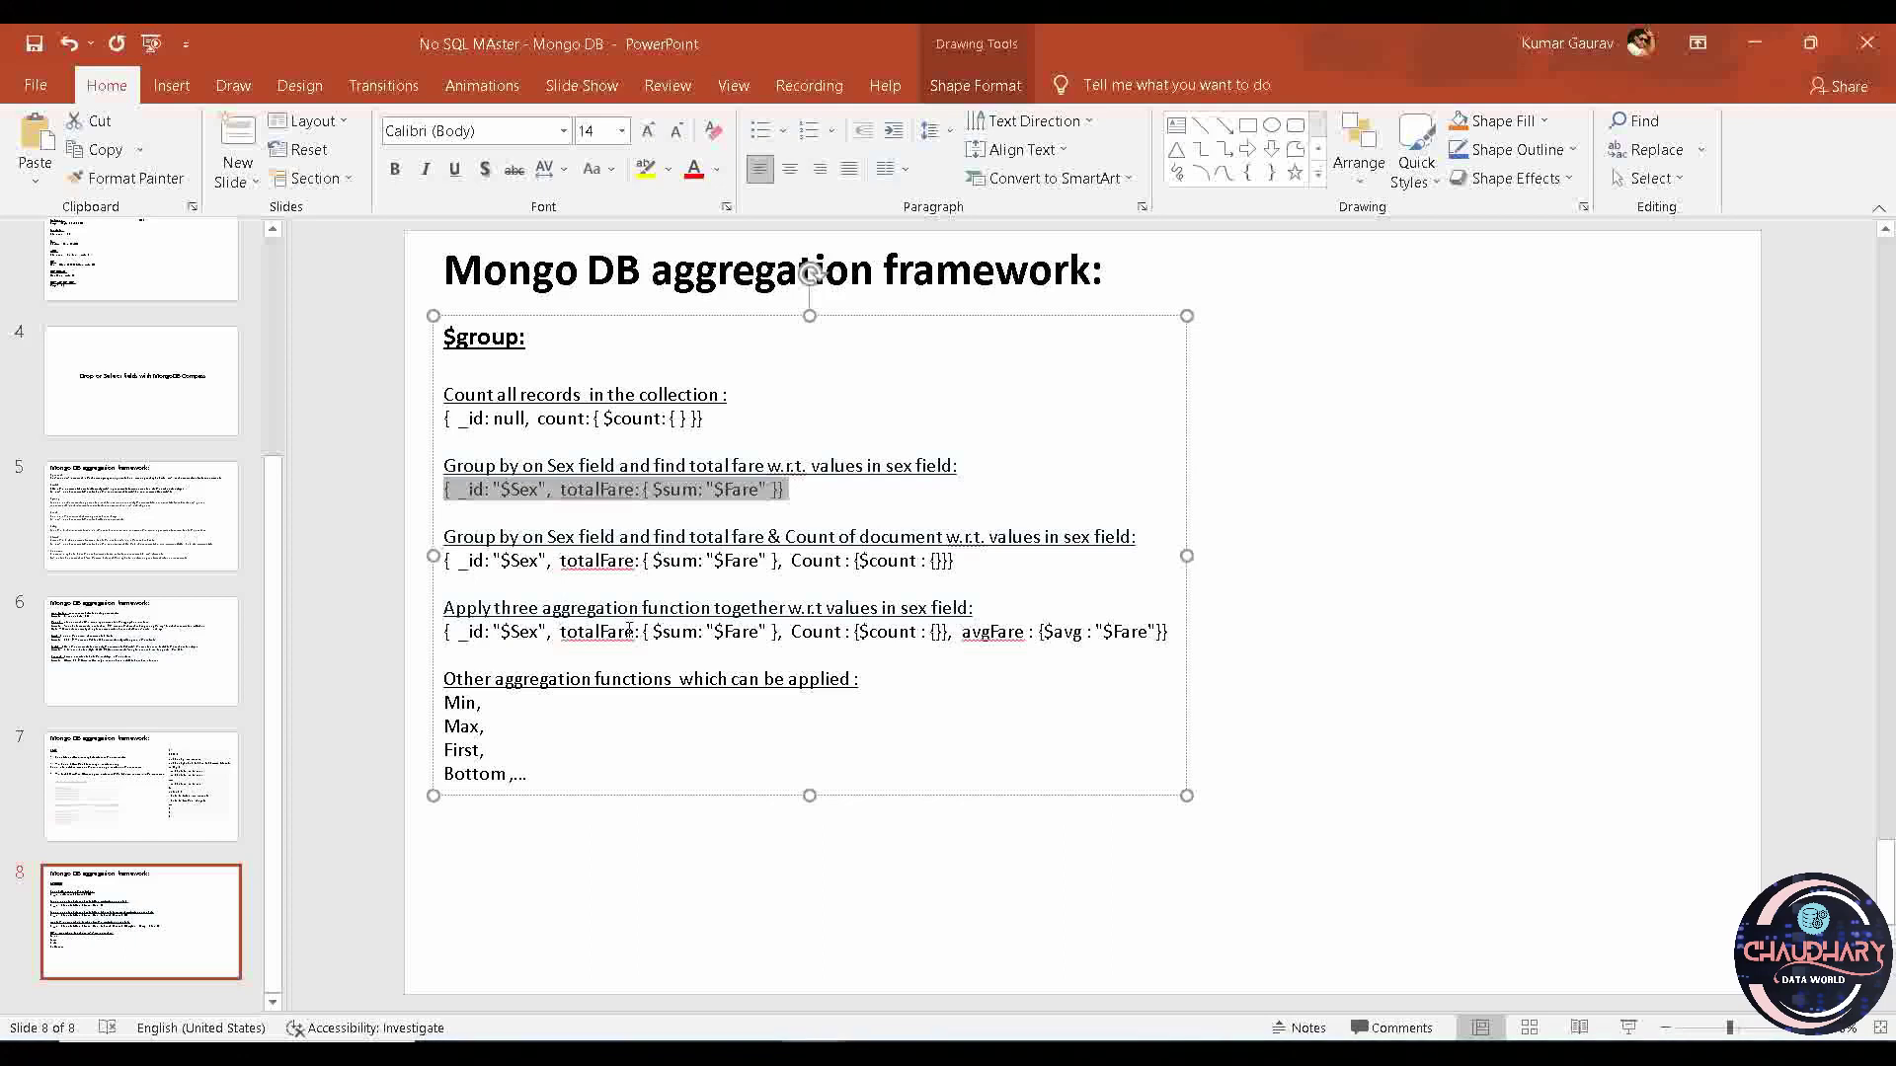
click(445, 560)
drag(445, 560, 963, 561)
key(ctrl+c)
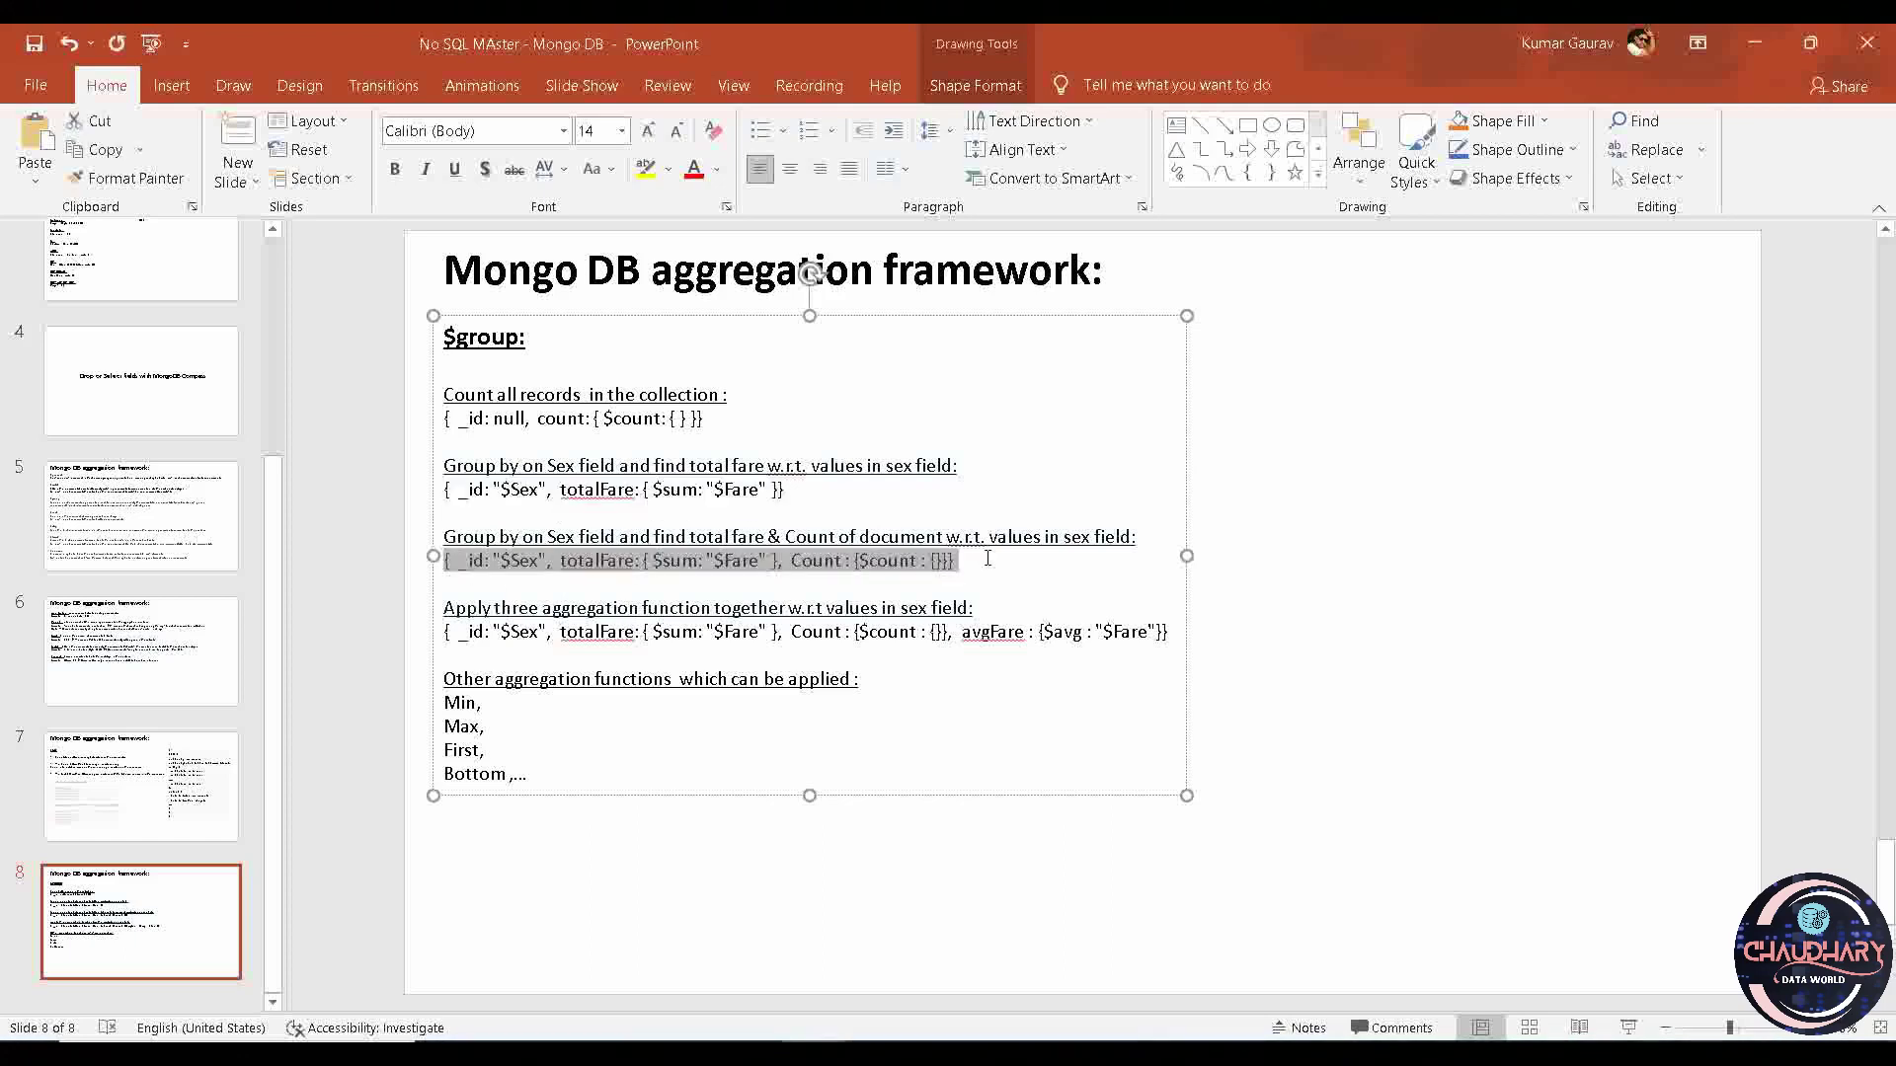
Step: Return to MongoDB Compass and replace the $group stage body with the copied expression that adds Count : {$count : {}}
key(alt+Tab)
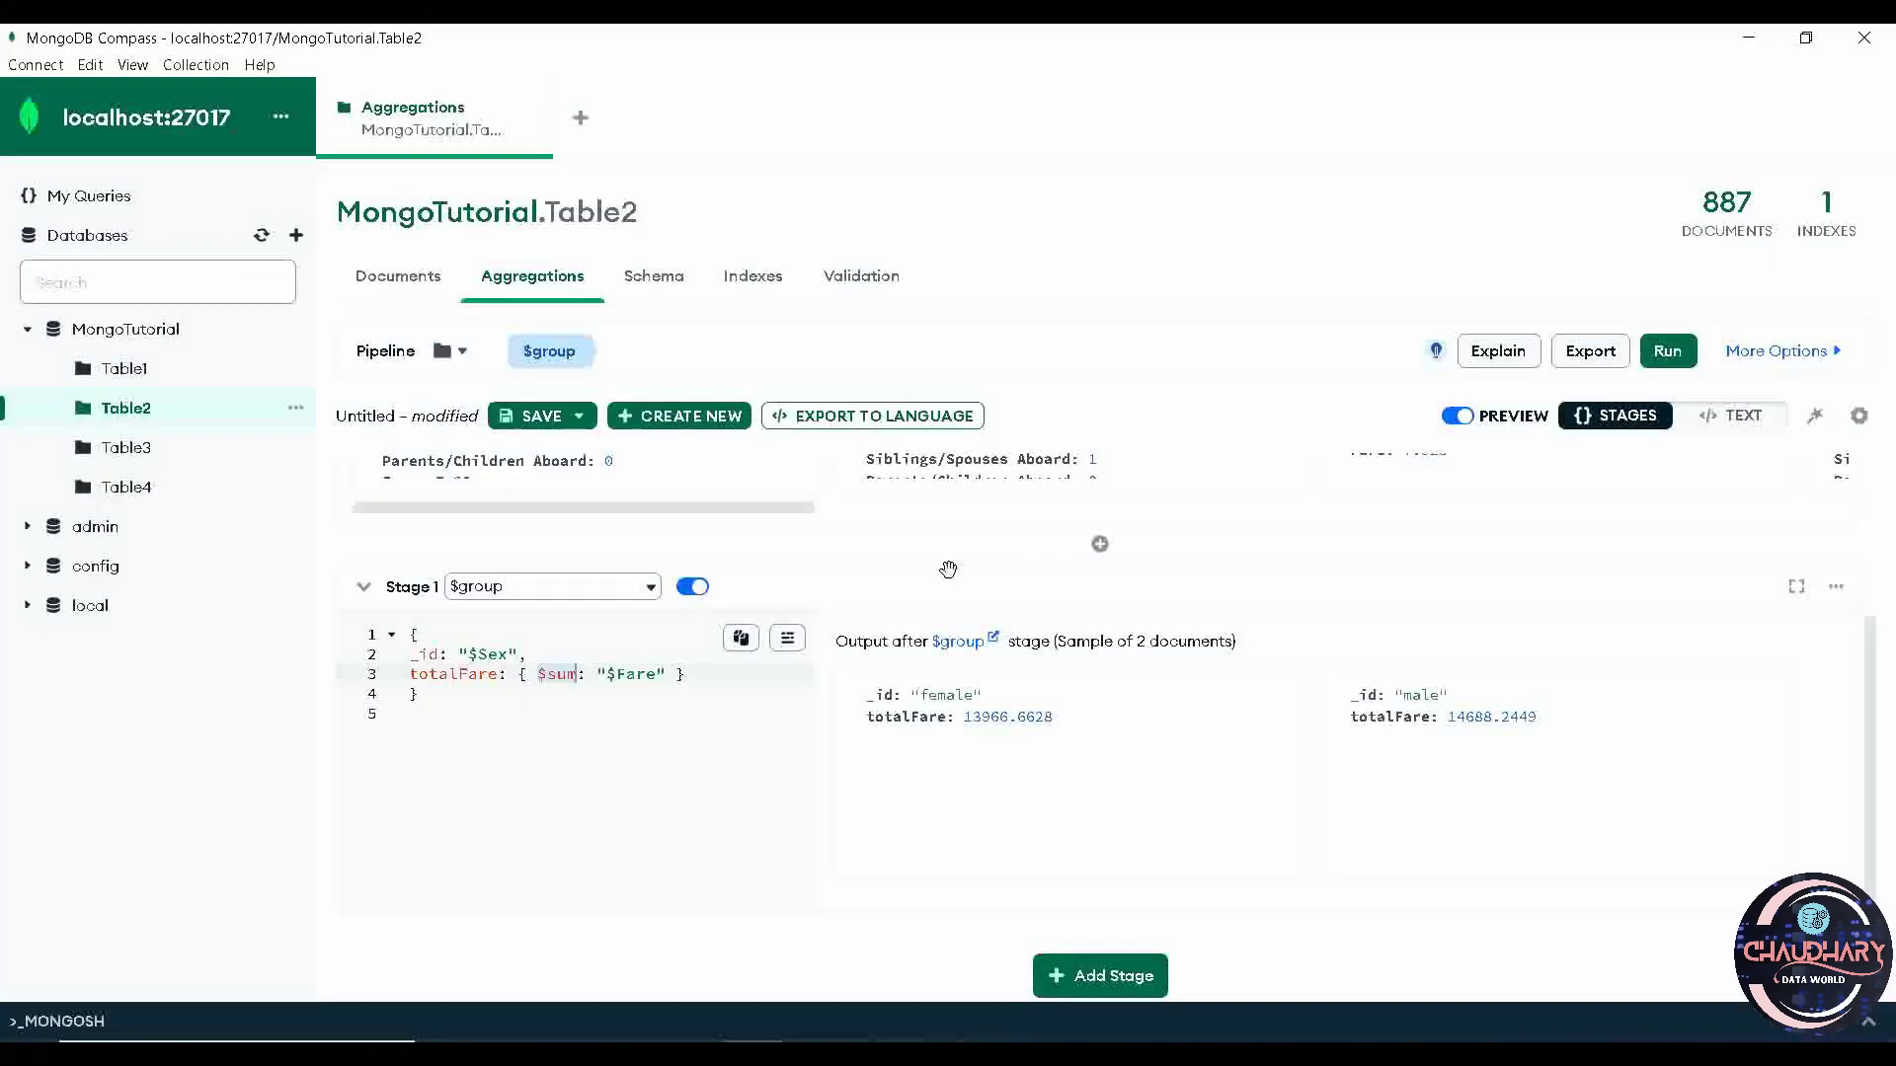
key(ctrl+a)
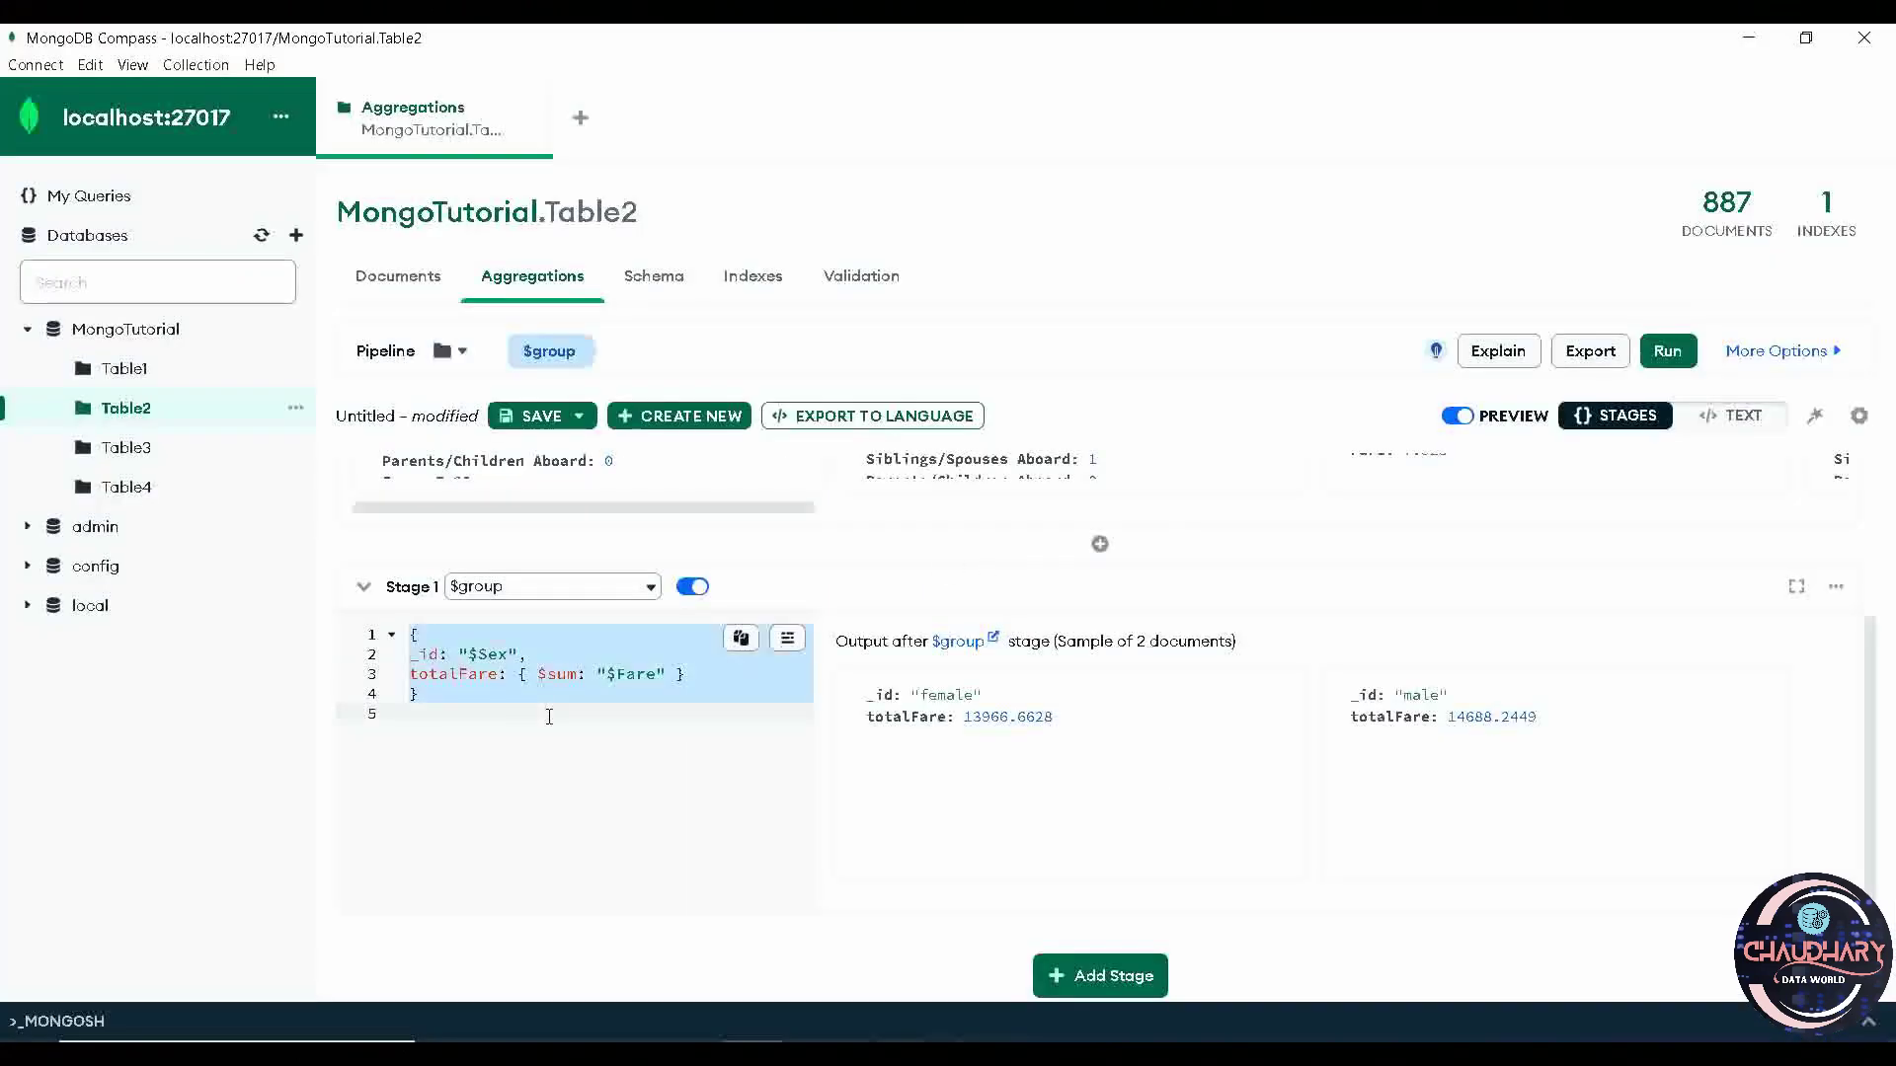
key(ctrl+v)
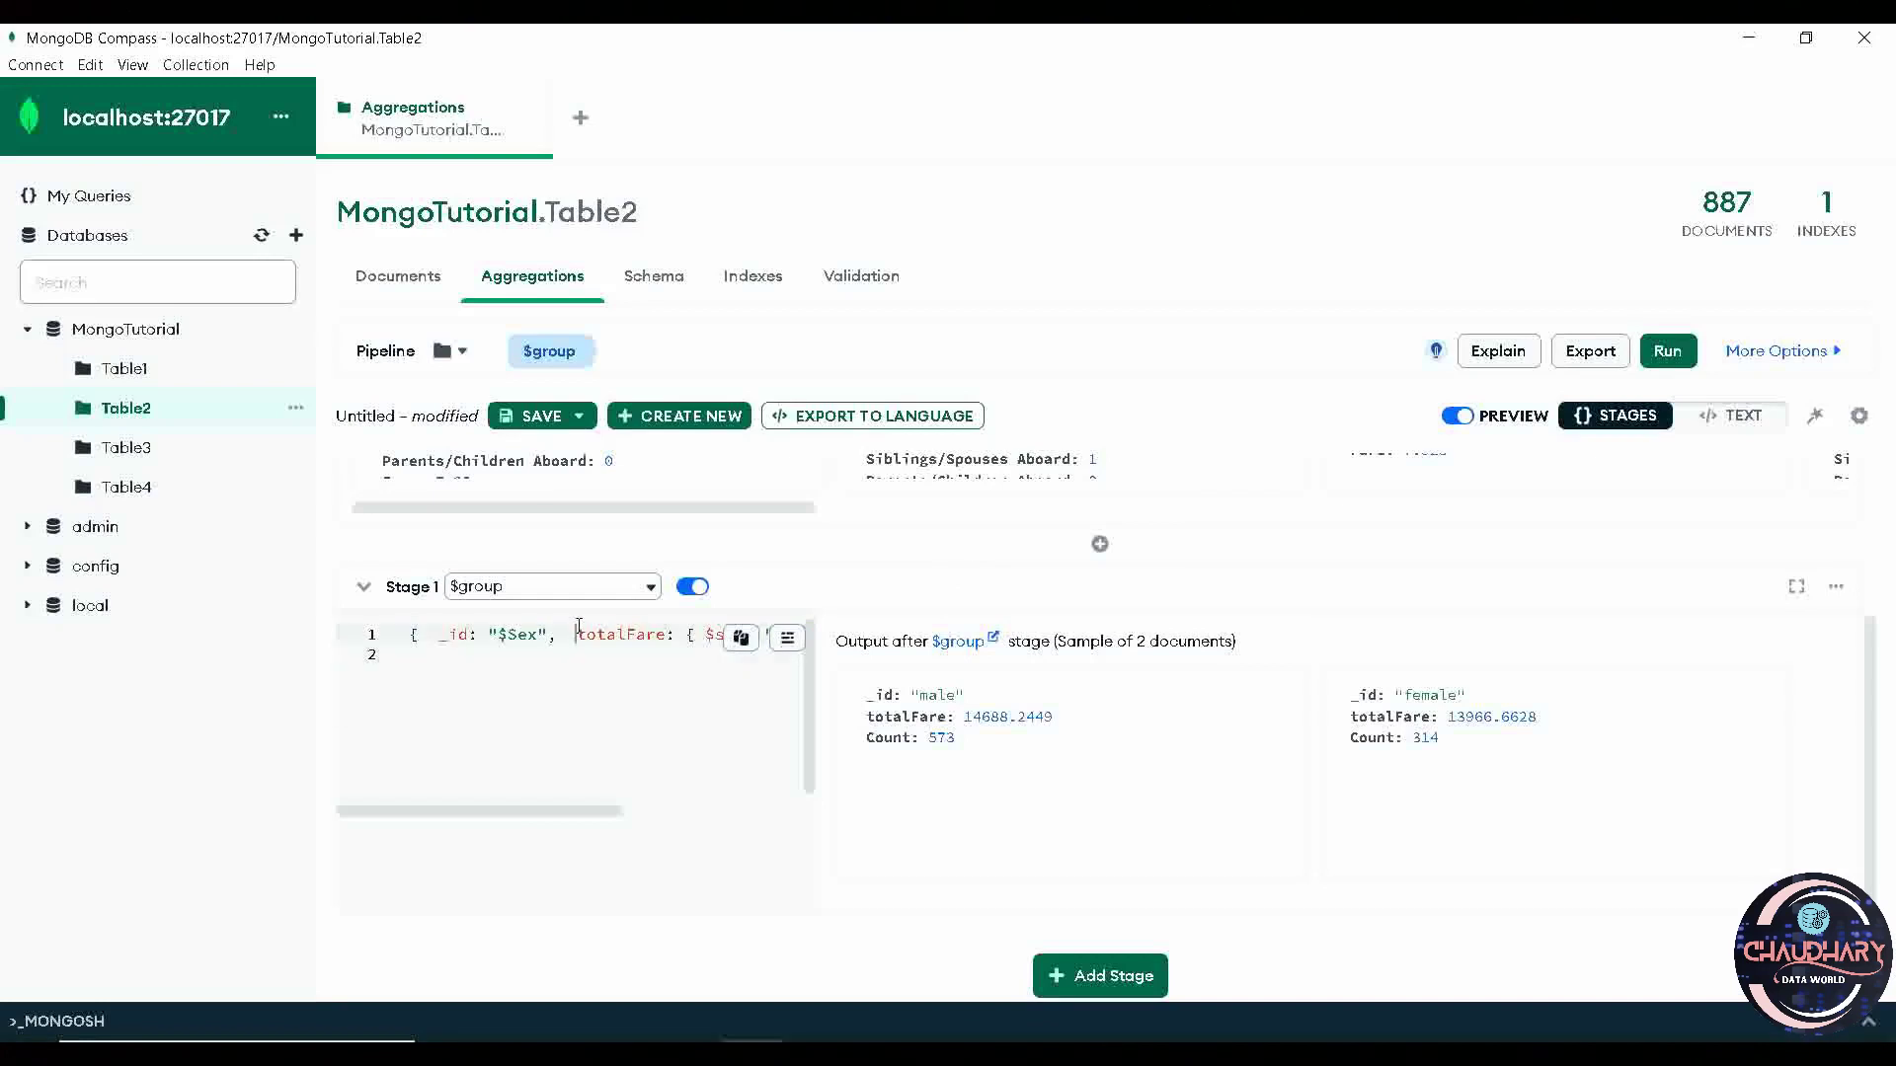
Step: Put the opening brace, _id, totalFare, Count and closing brace of the $group expression on separate lines
click(576, 633)
key(Return)
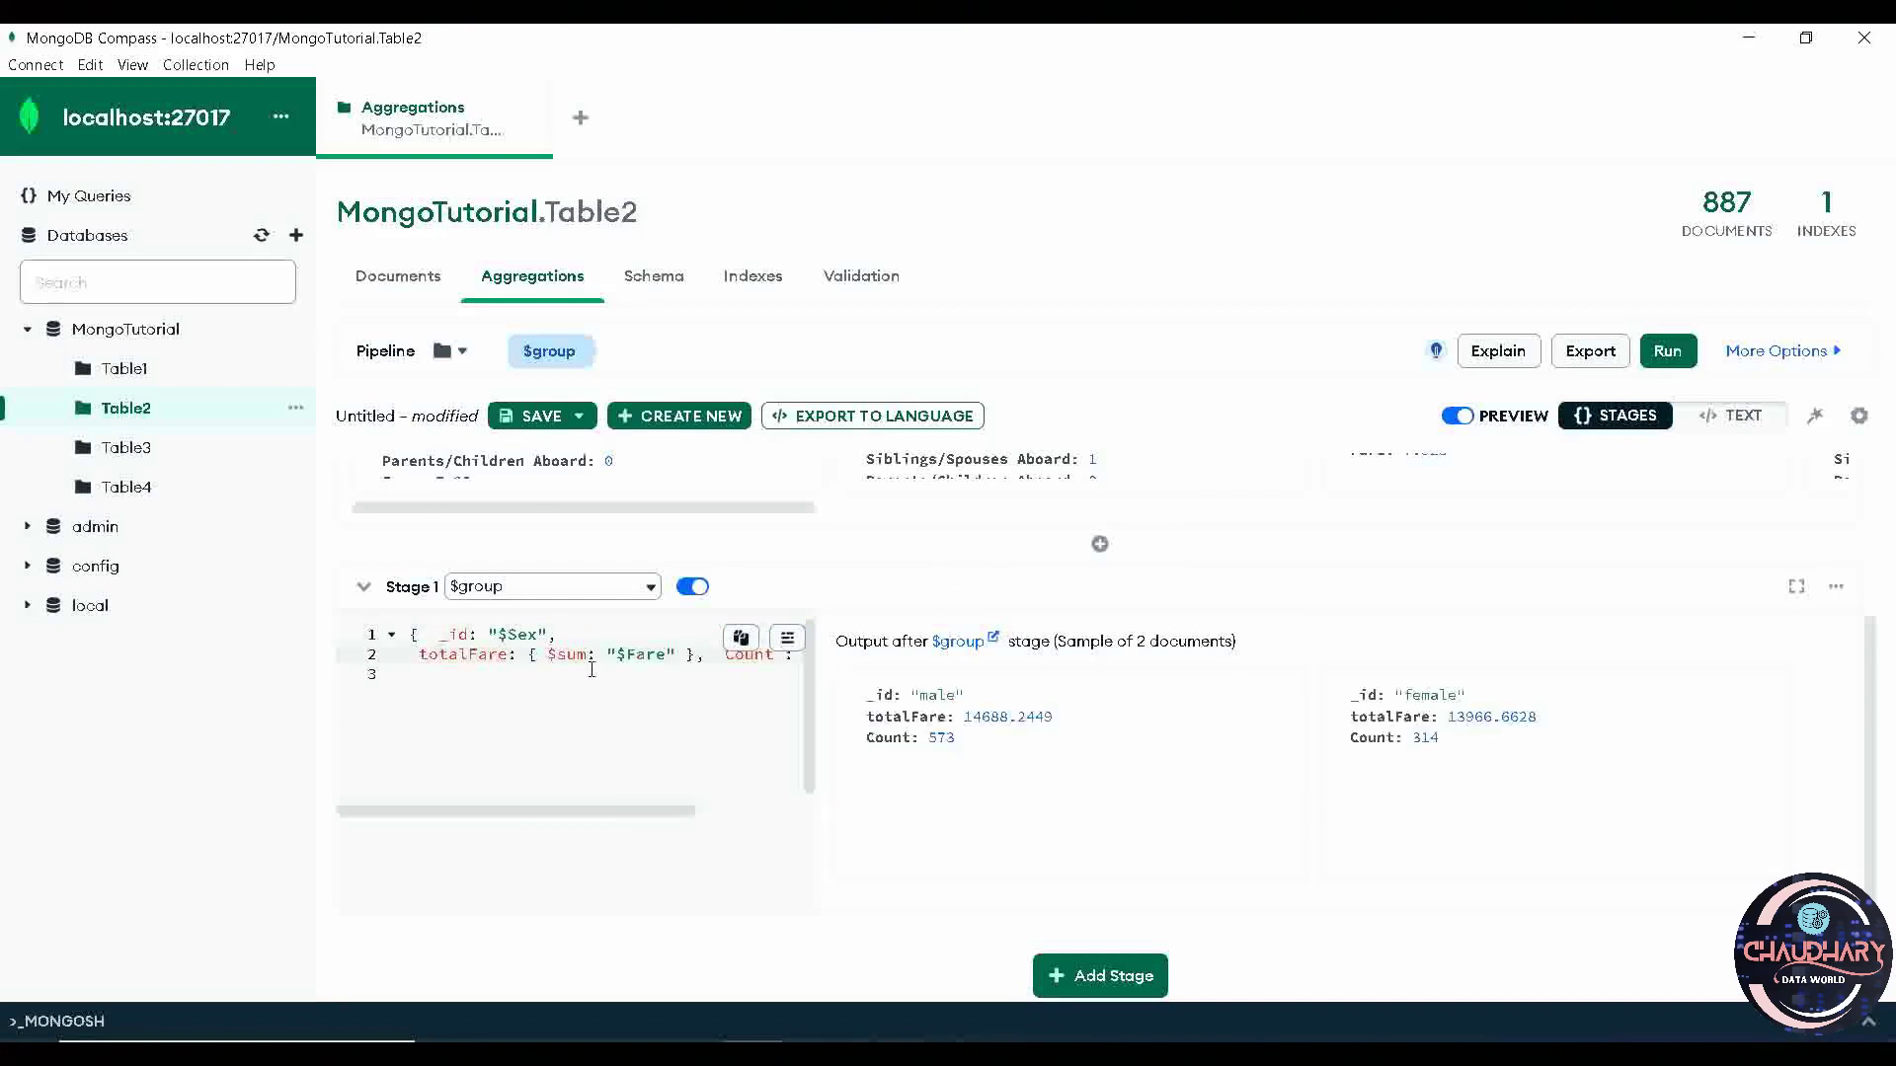
click(724, 654)
key(Return)
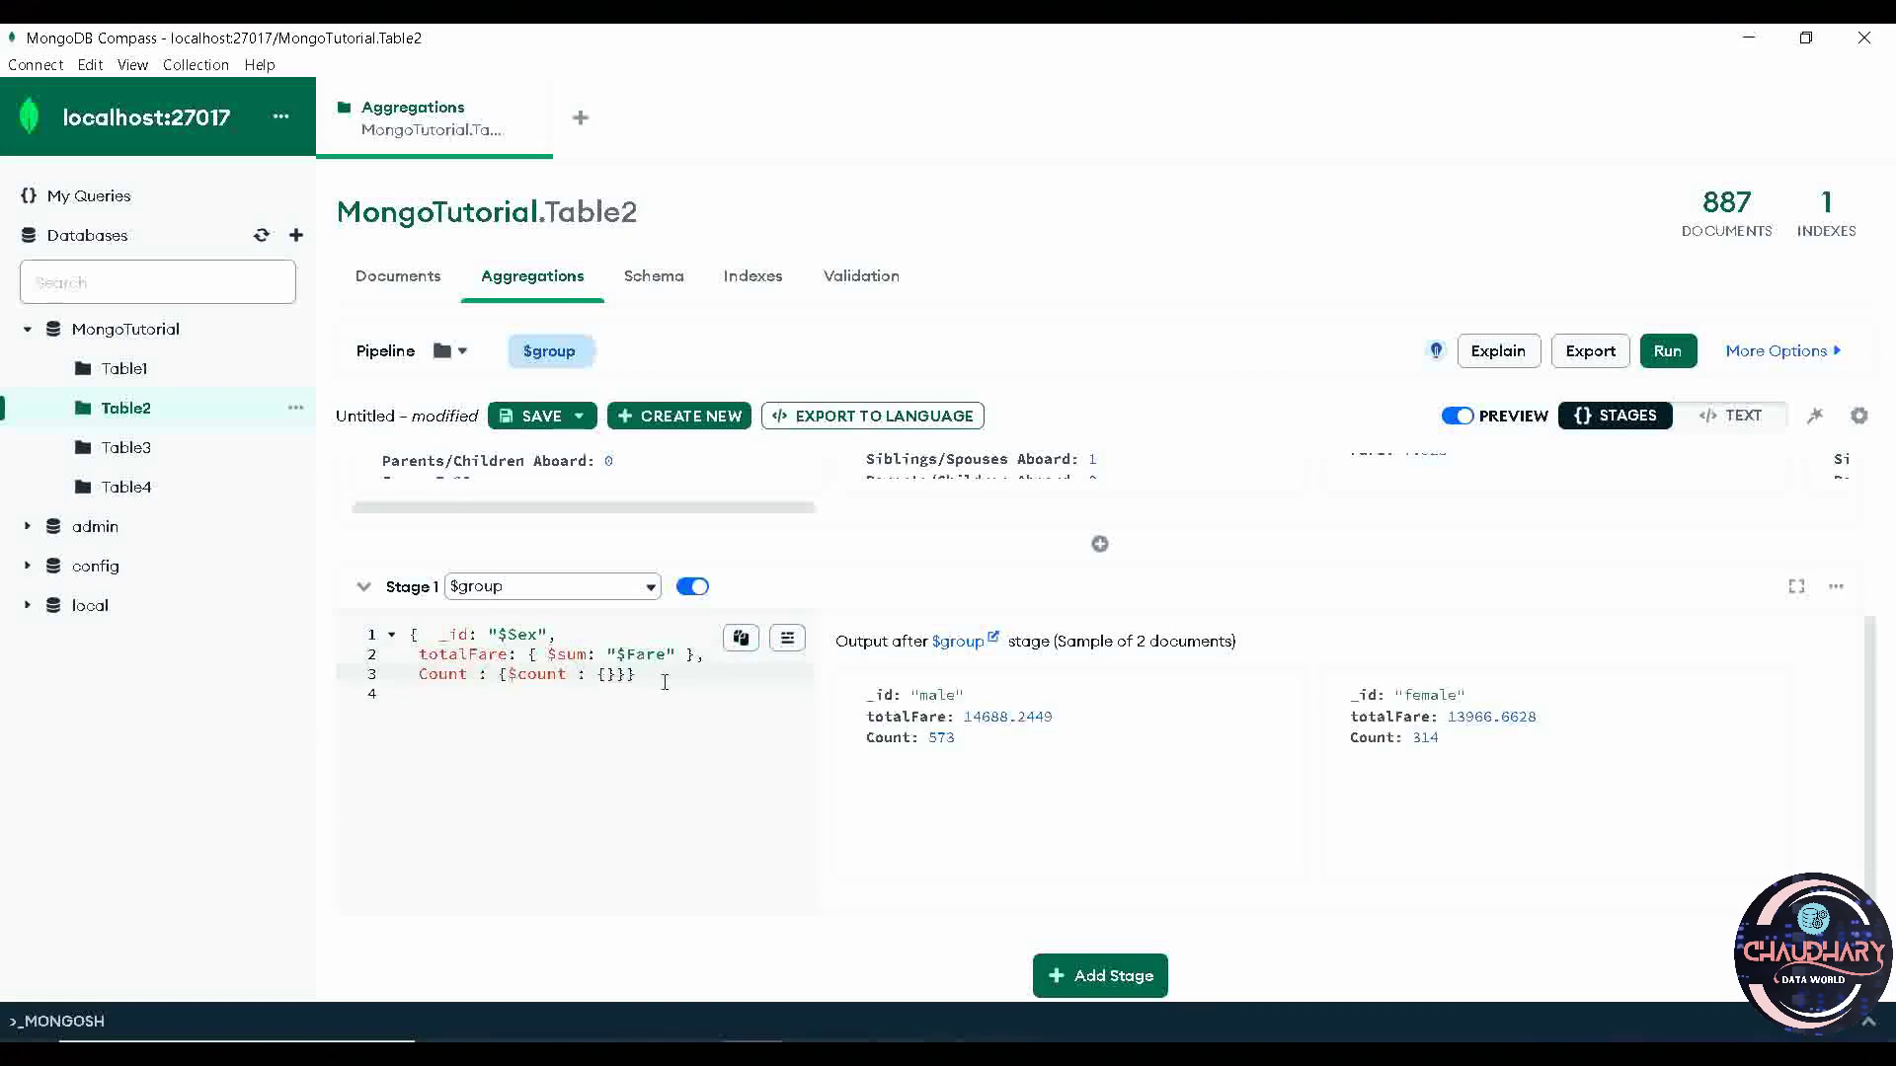
click(631, 673)
key(Return)
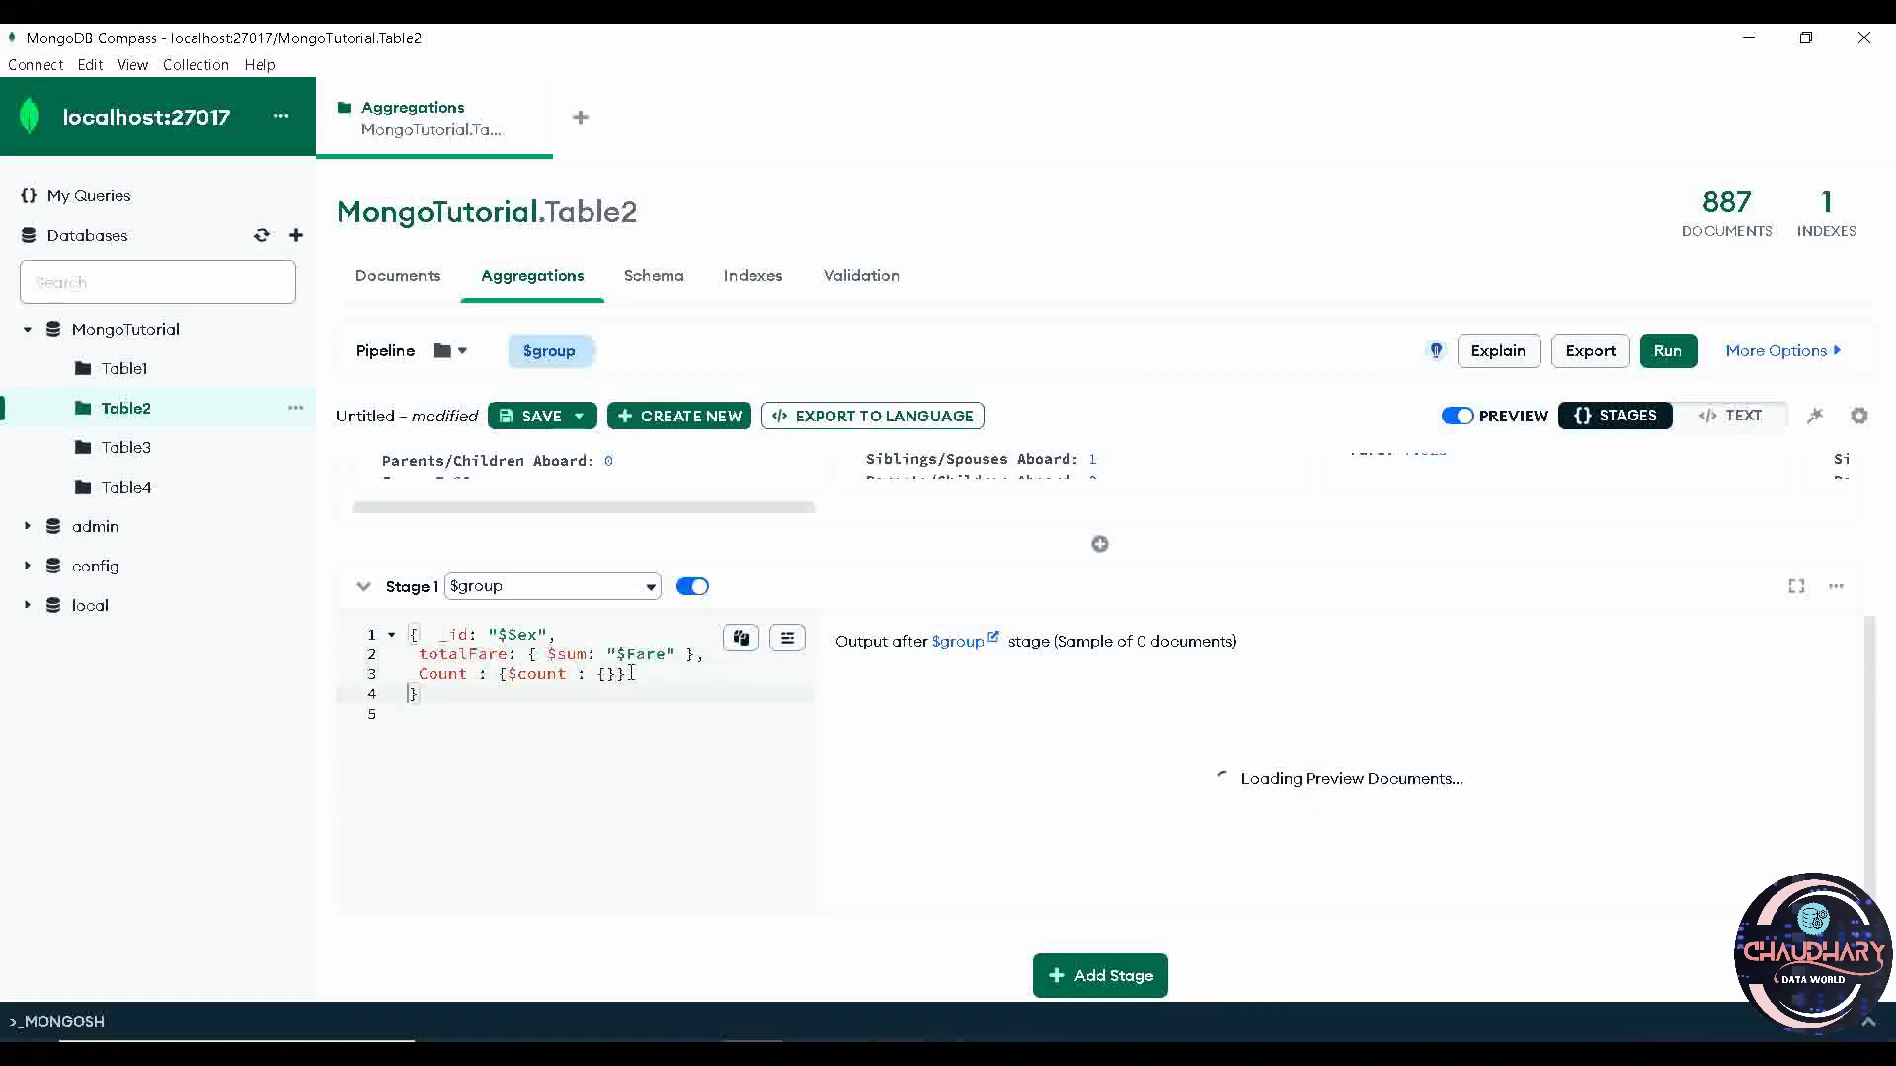
click(437, 638)
key(Return)
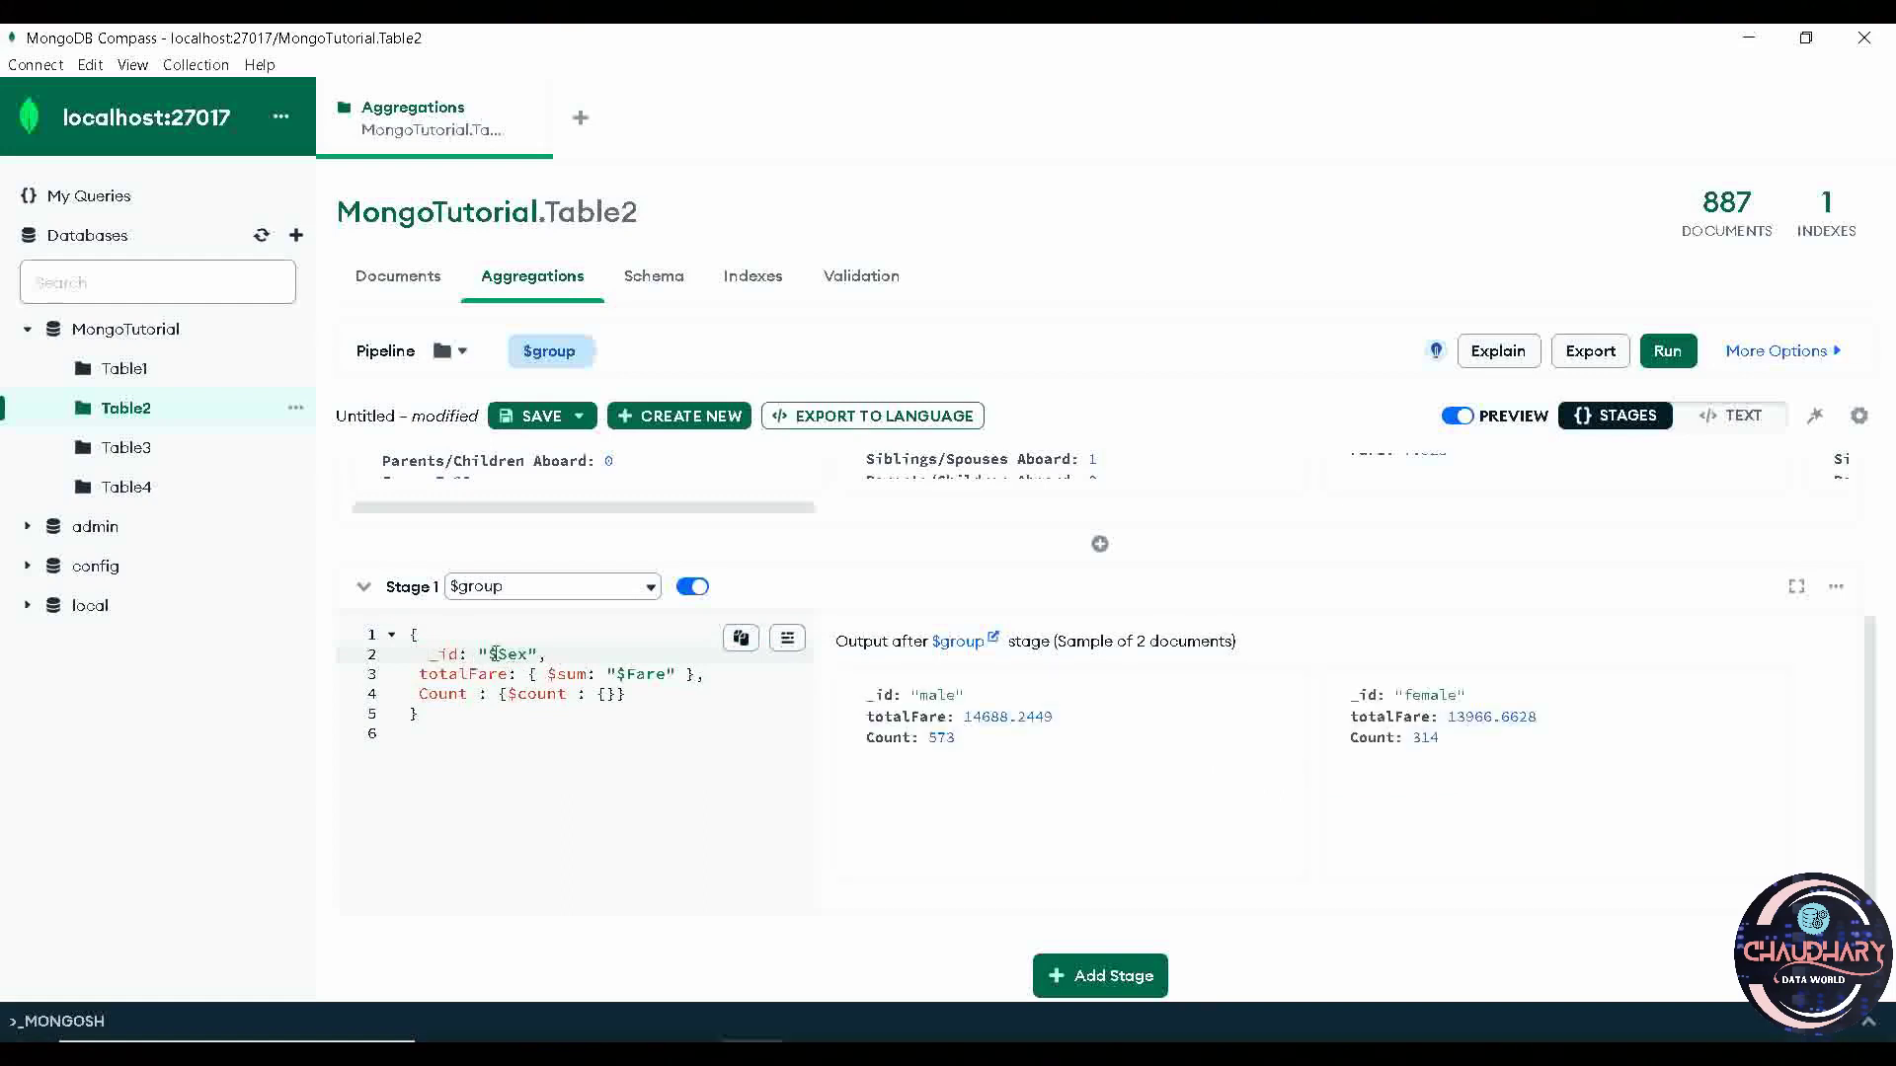
Step: Examine the $count accumulator and "$Sex" key in the expression against the Count value of the male output document
double_click(537, 697)
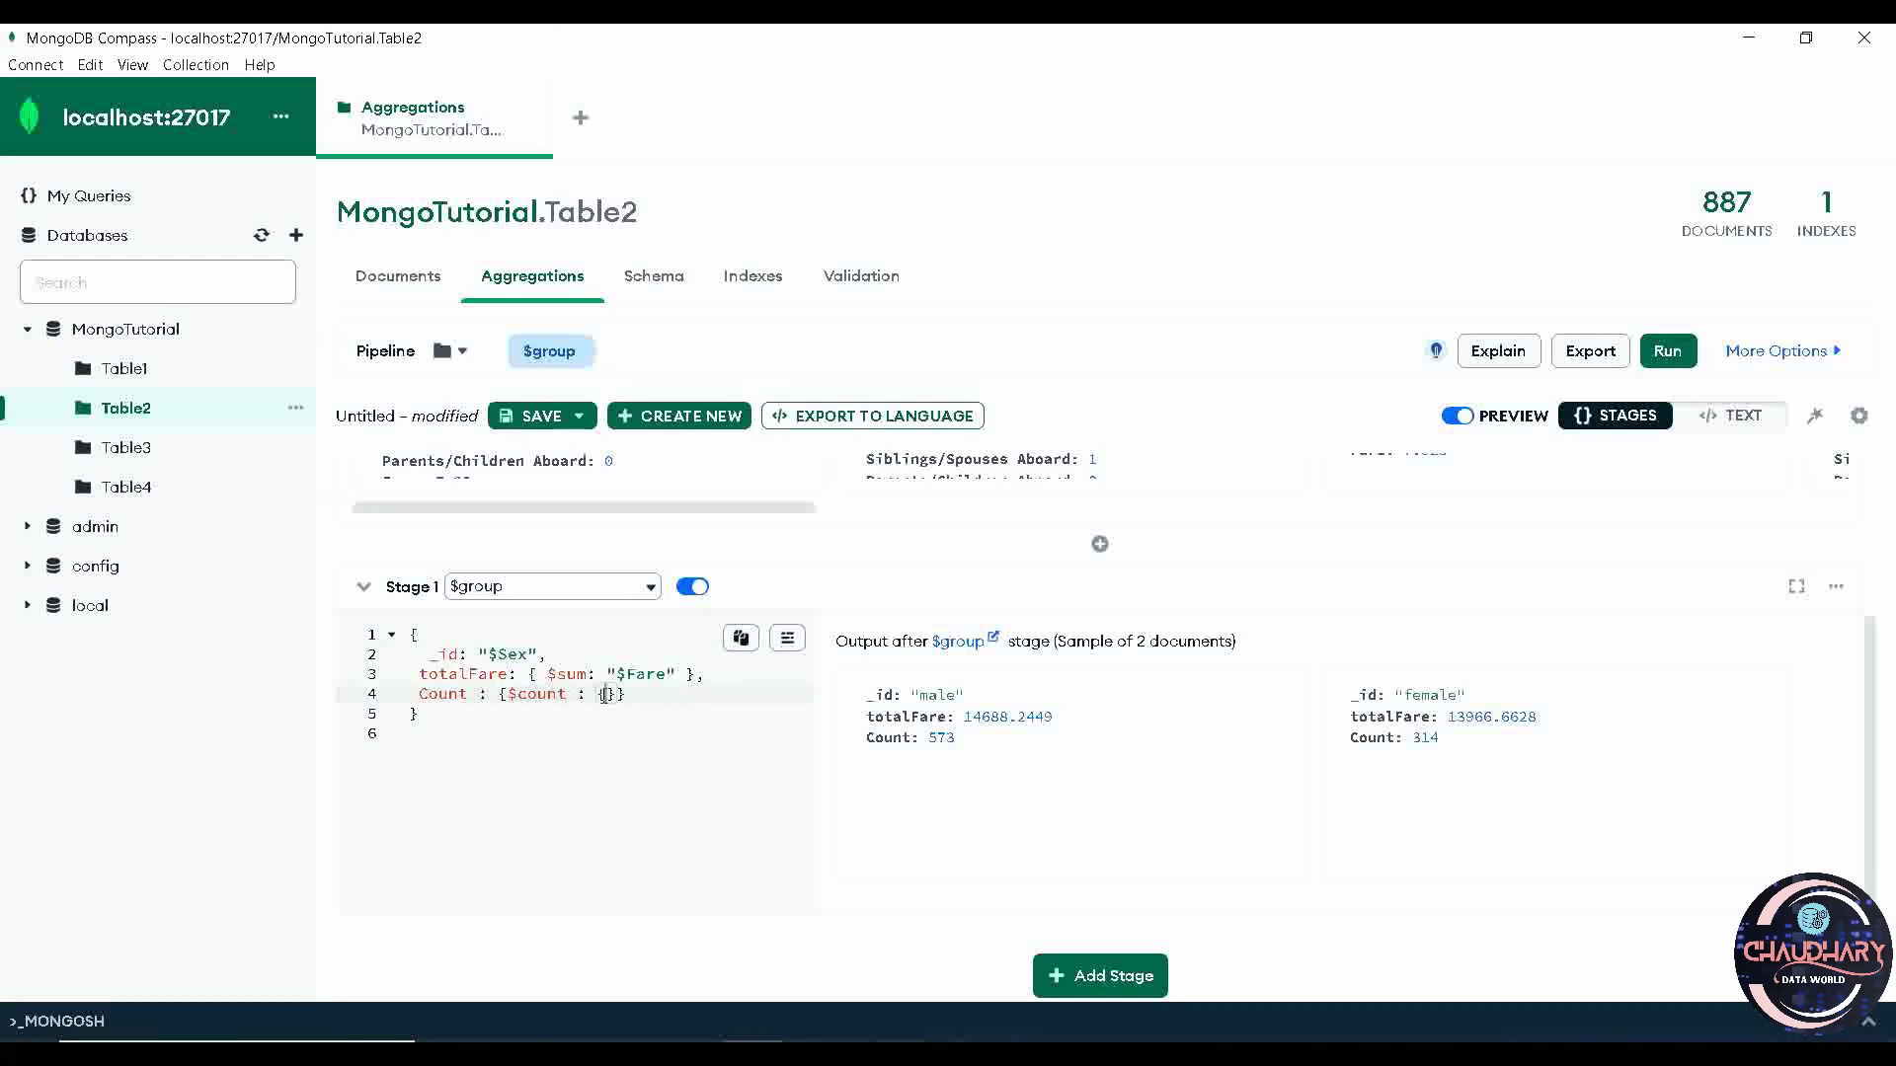
click(495, 654)
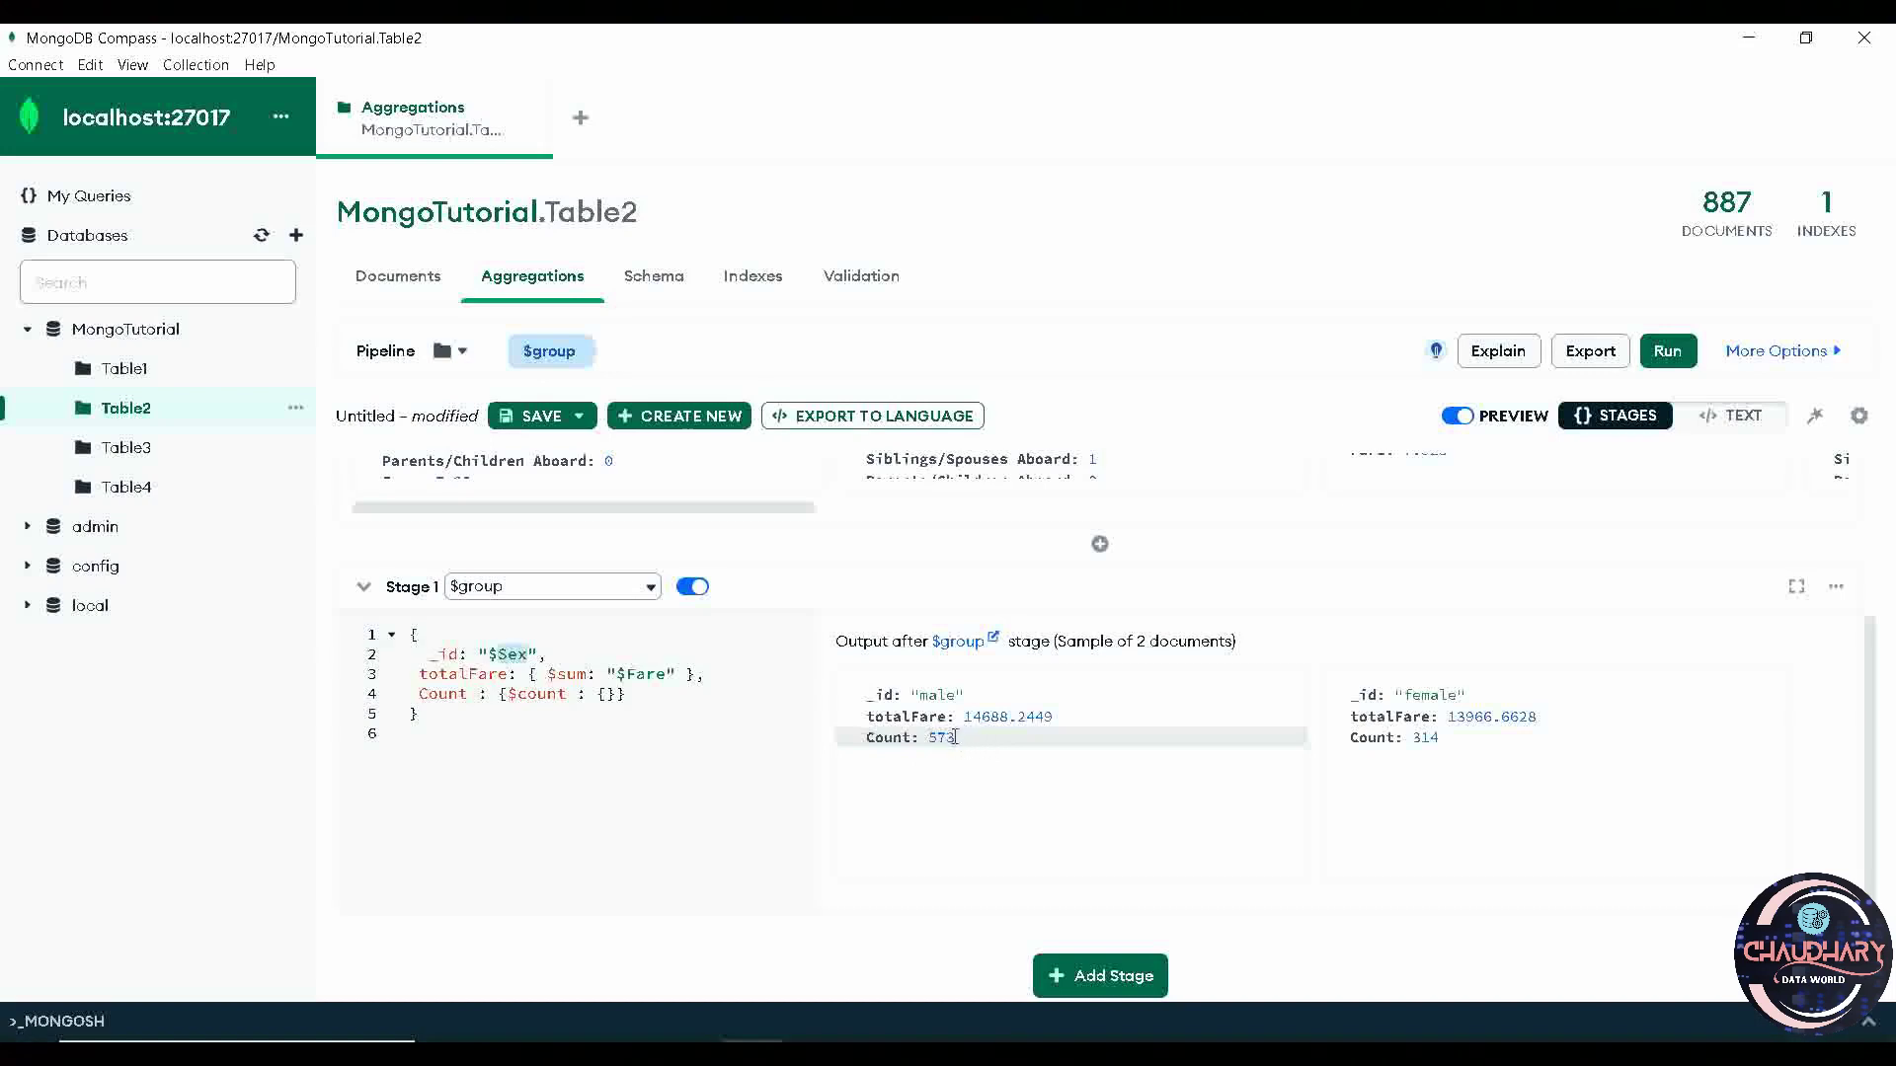
drag(973, 739, 928, 739)
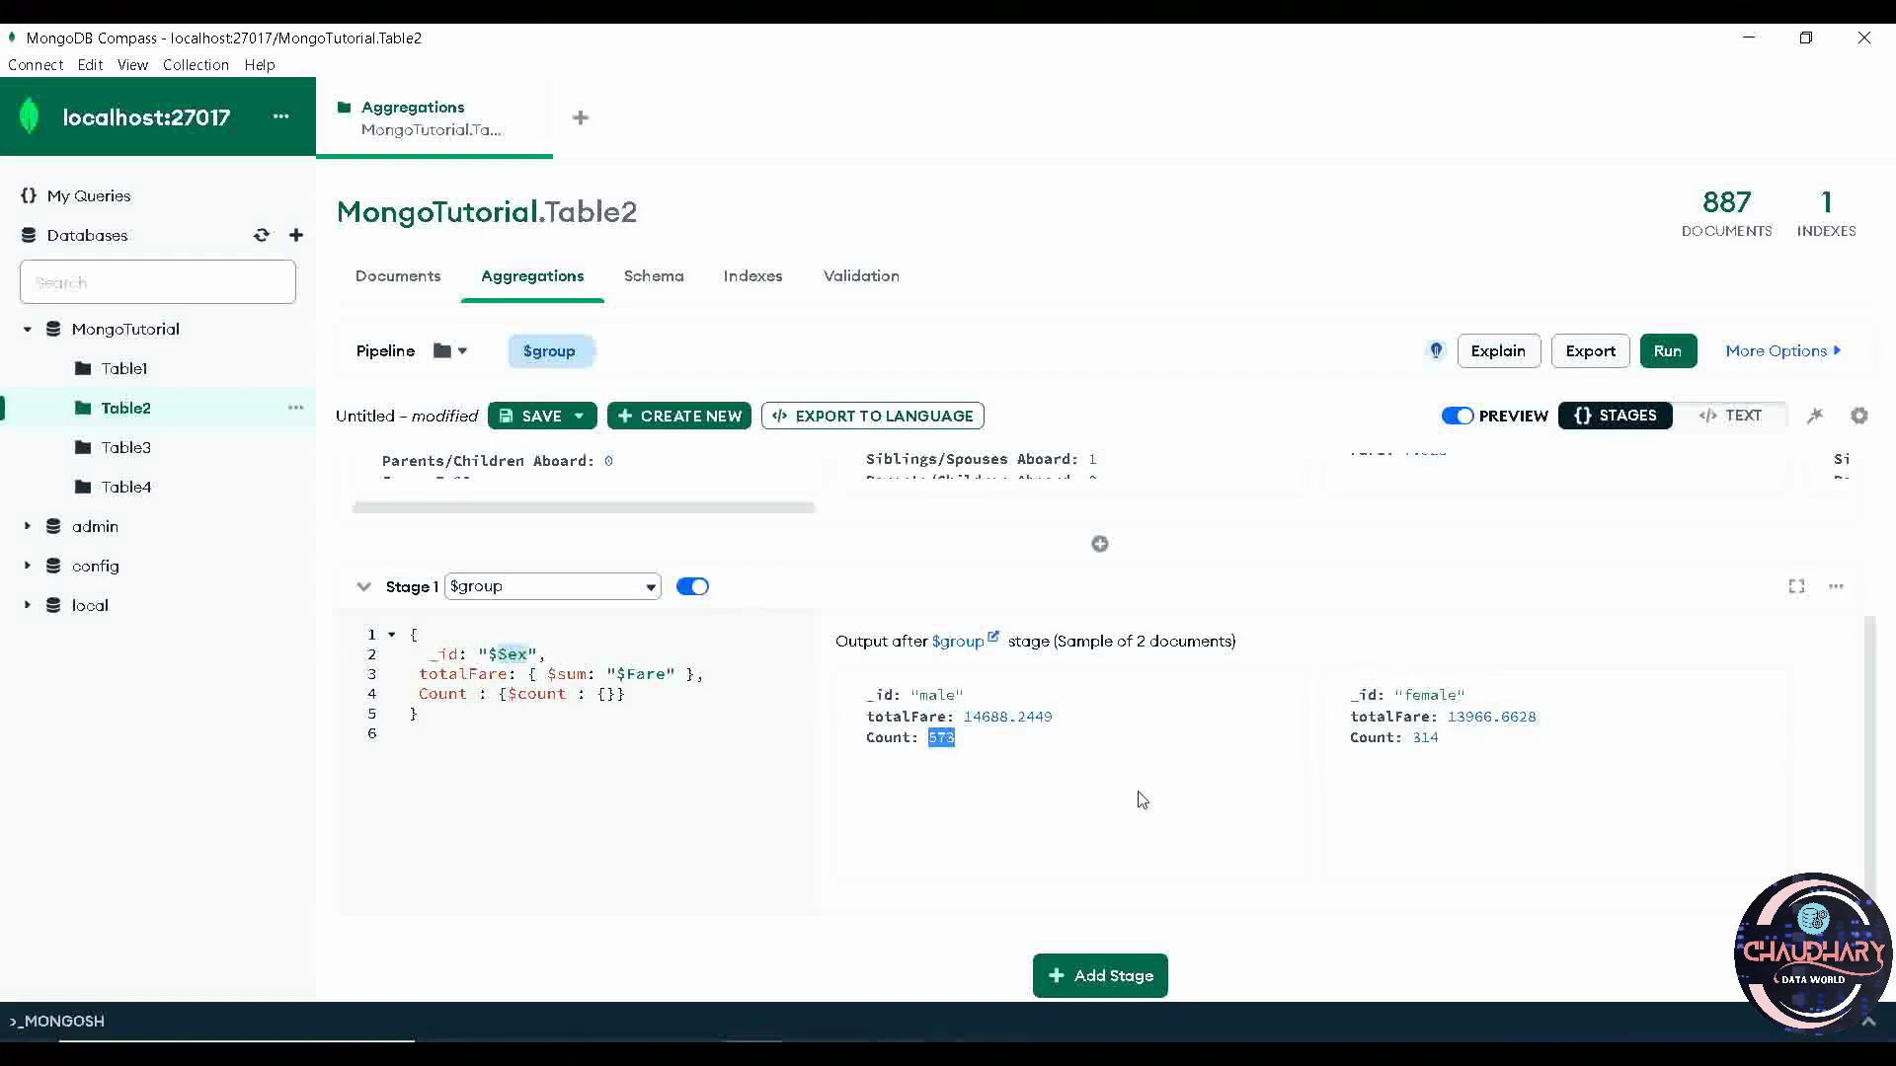
Step: Switch to PowerPoint and copy the expression { _id: "$Sex", totalFare: { $sum: "$Fare" }, Count : {$count : {}}, avgFare : {$avg : "$Fare"}} from the slide
drag(971, 716, 1074, 724)
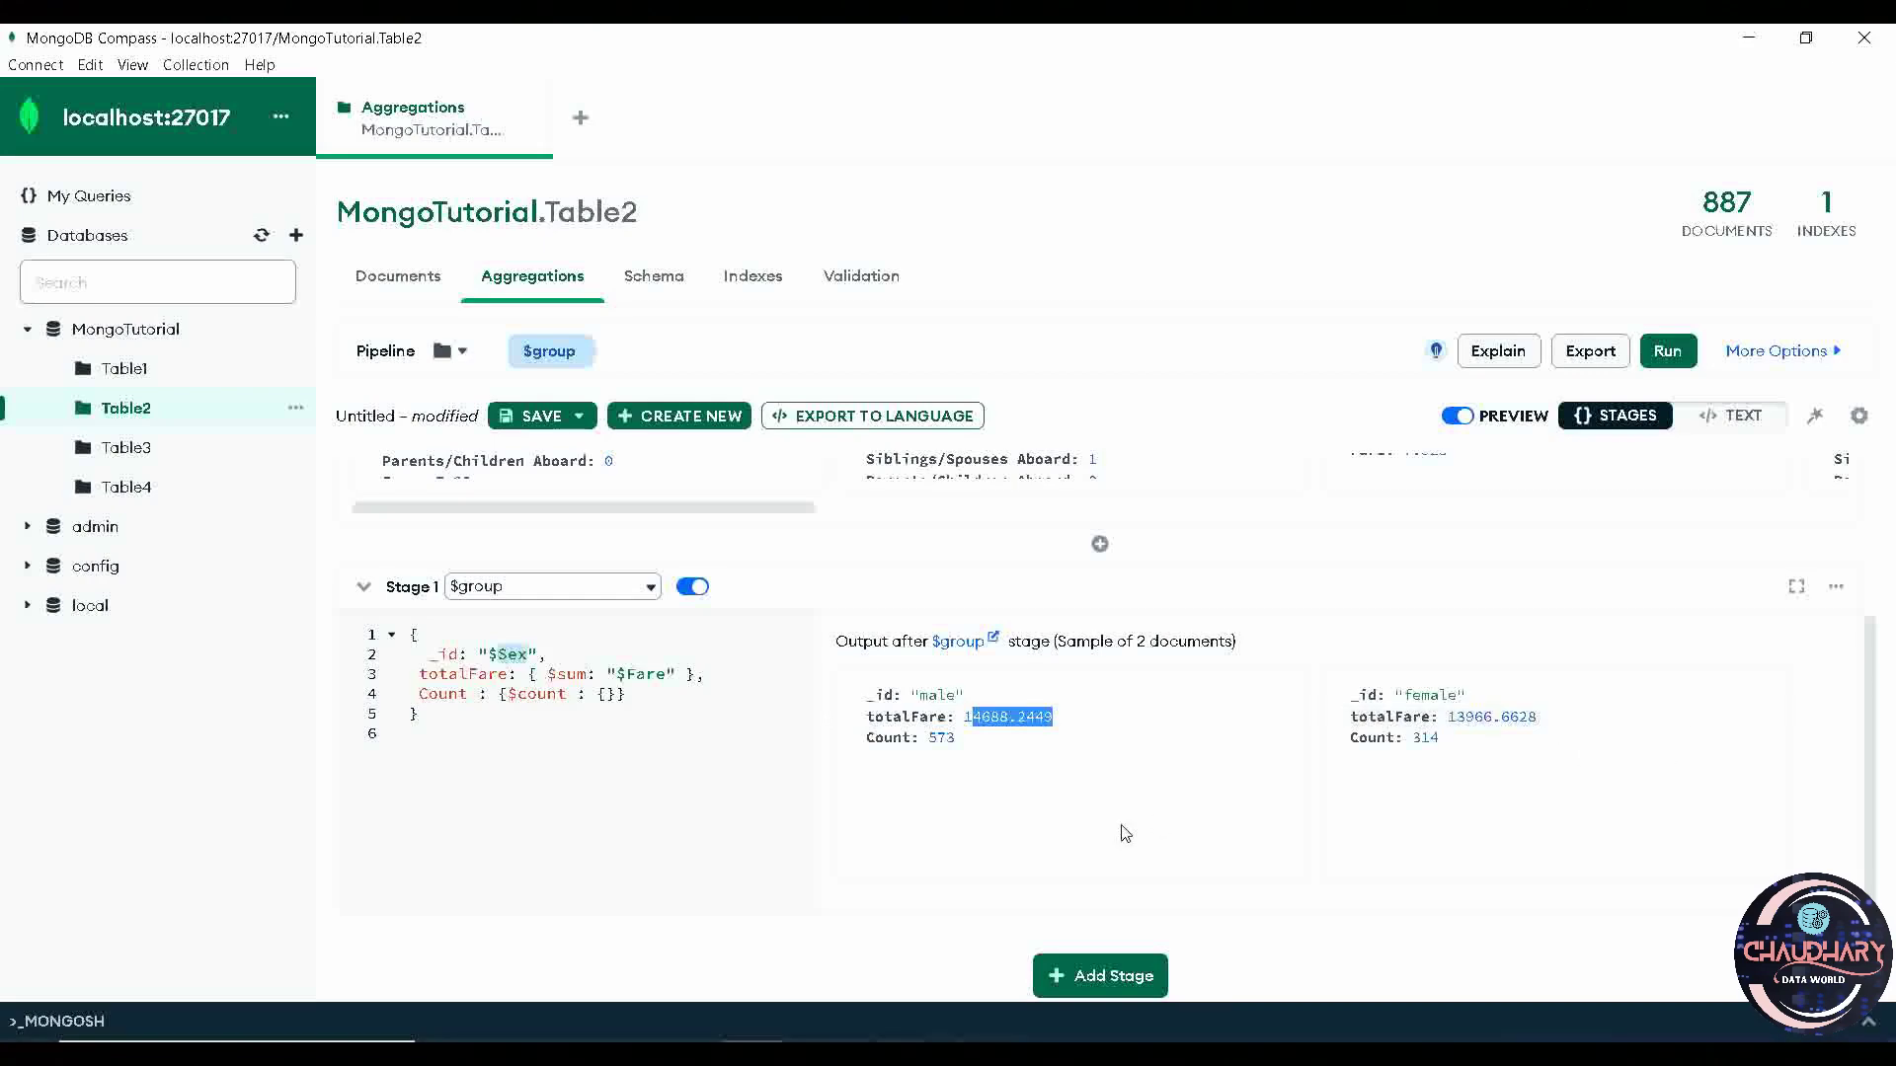
key(alt+Tab)
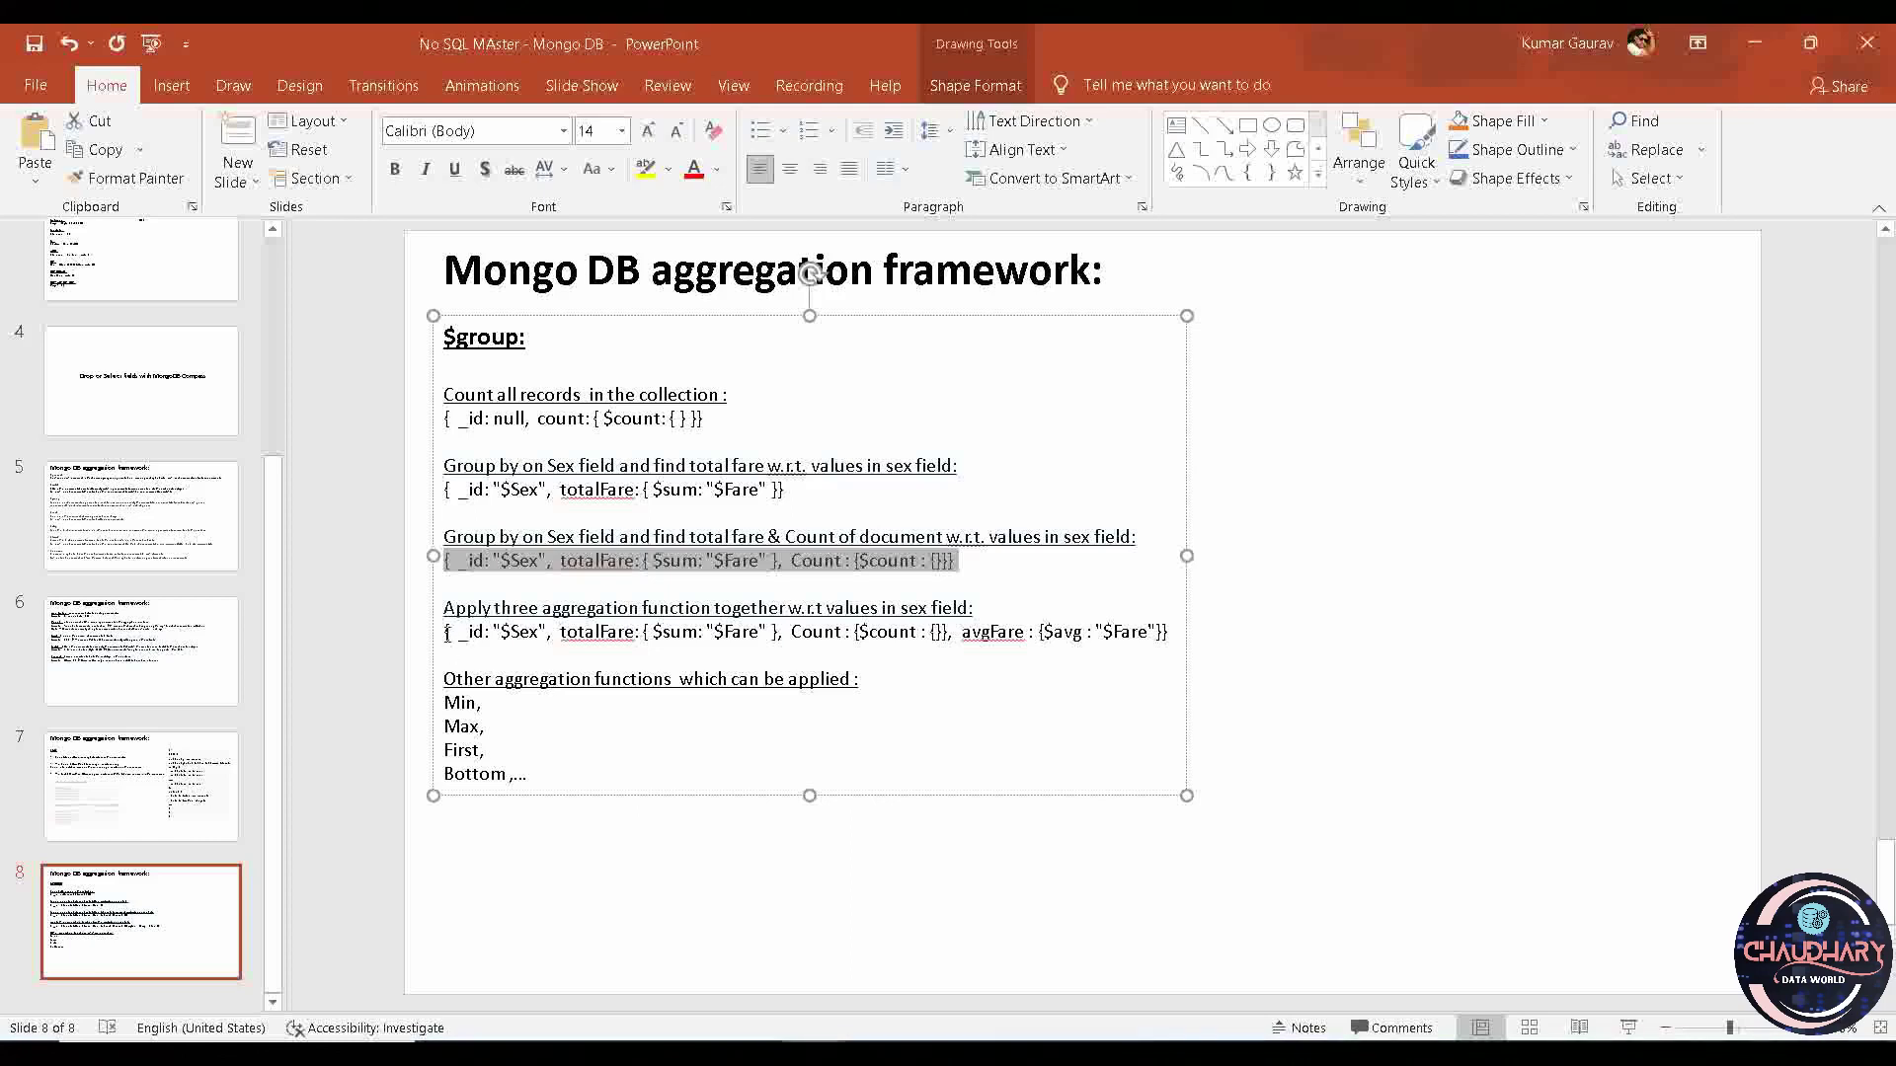
click(445, 633)
drag(445, 633, 1176, 635)
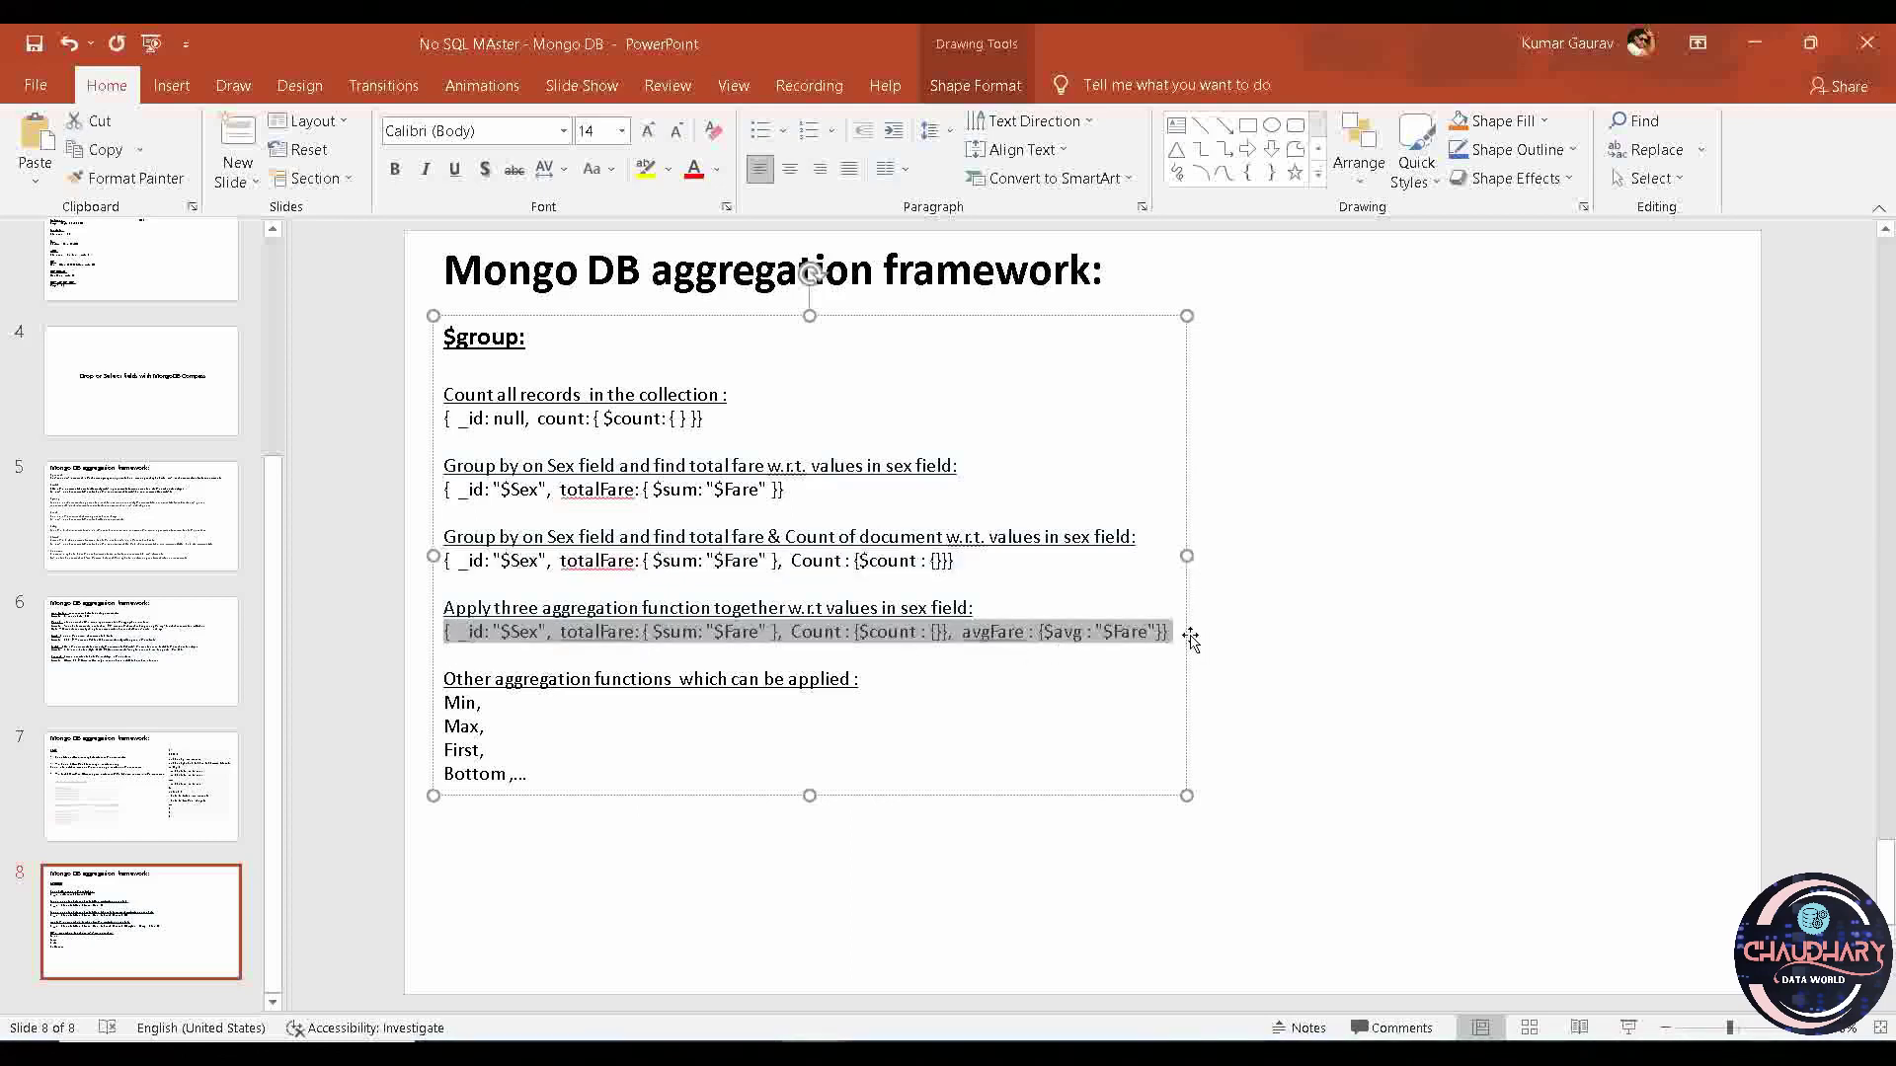
Step: Return to MongoDB Compass and replace the $group stage body with the copied expression that adds avgFare : {$avg : "$Fare"}
key(alt+Tab)
click(681, 761)
key(ctrl+a)
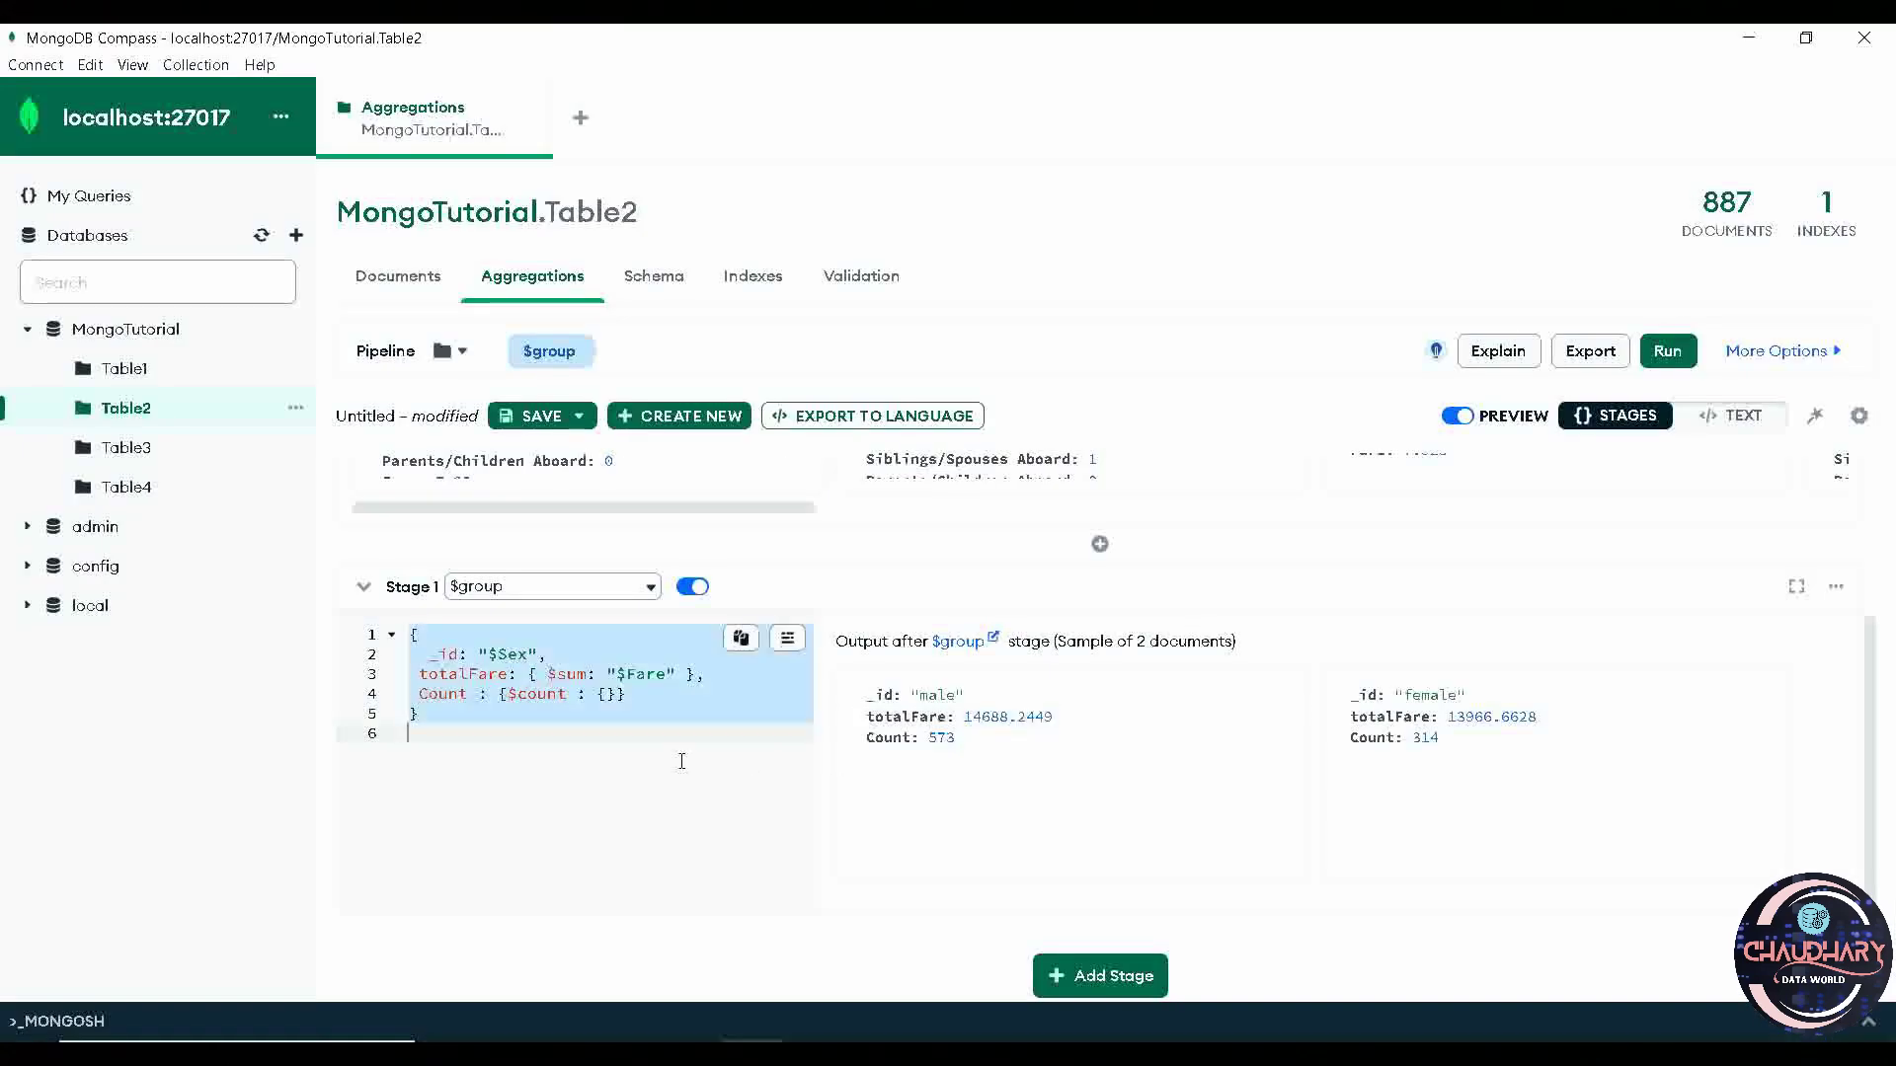
key(ctrl+v)
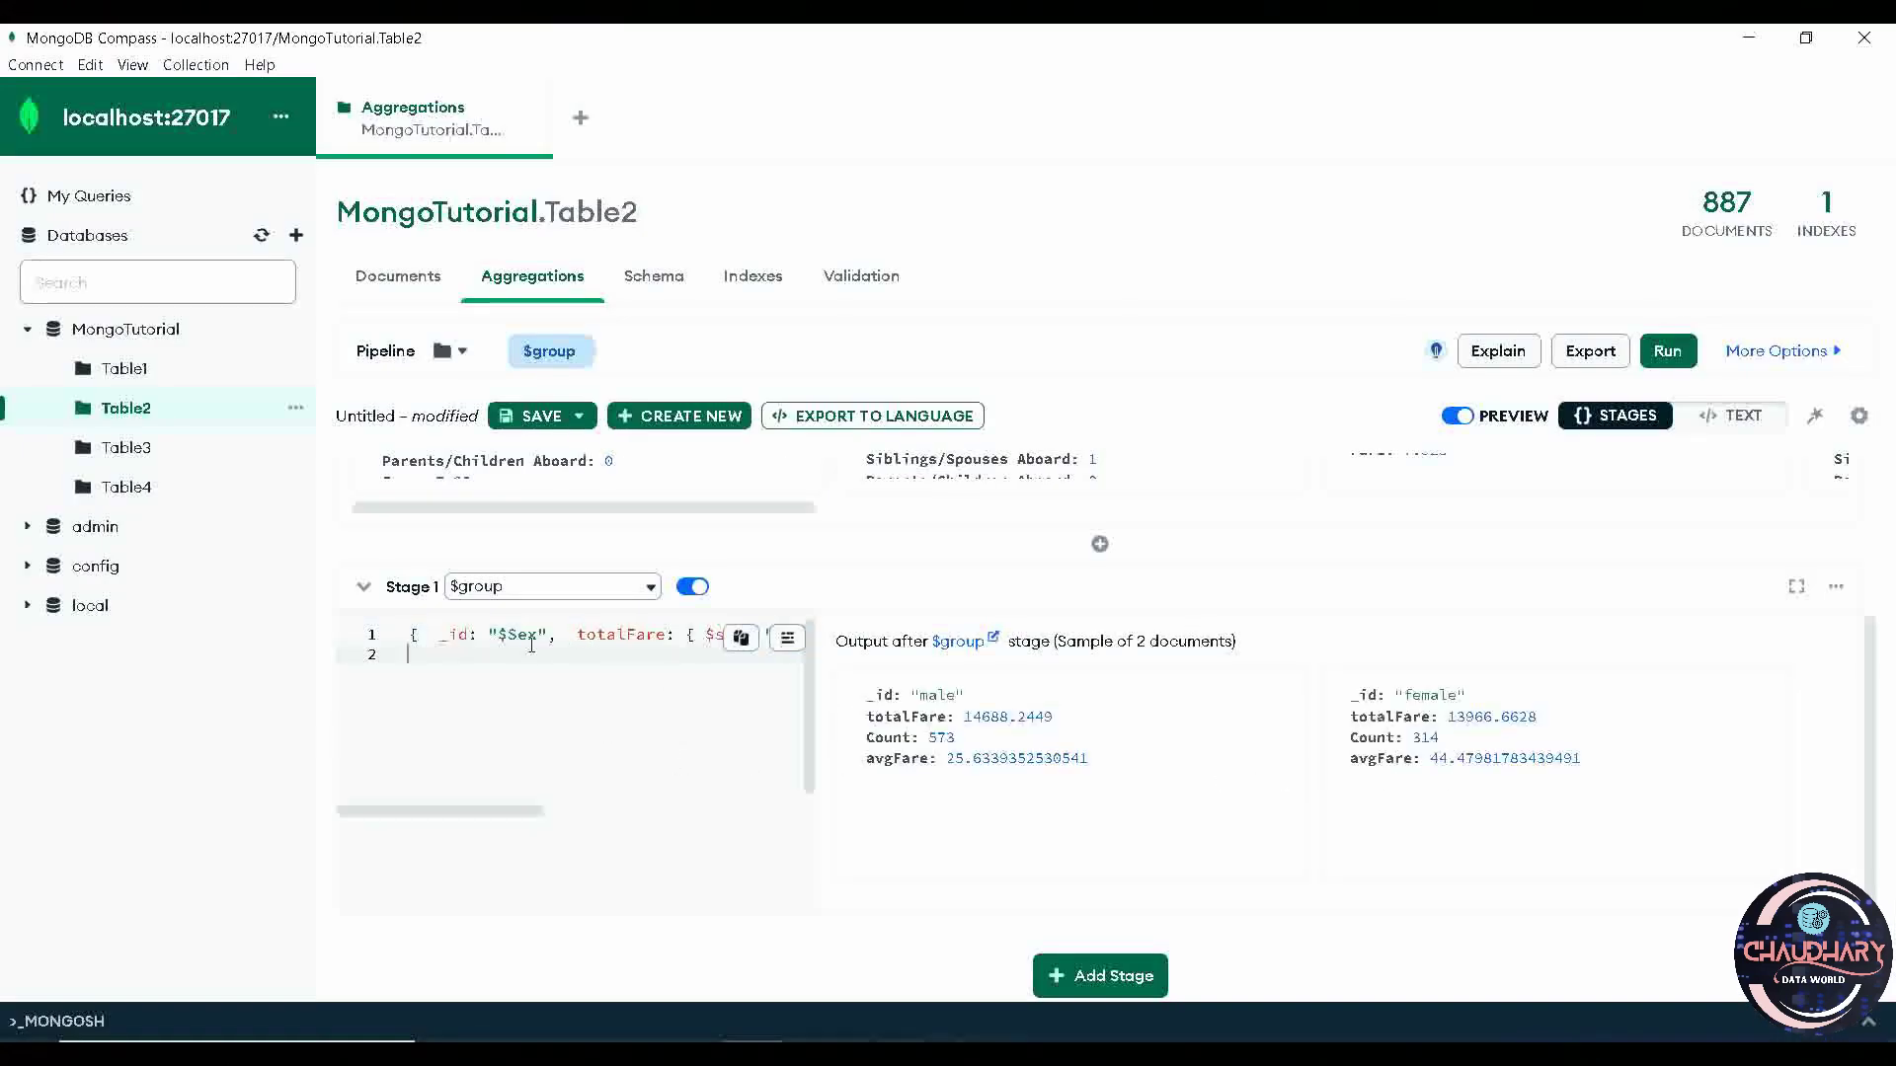
Step: Split the $group expression so that _id, totalFare, Count, avgFare and the closing brace each start on their own line
click(433, 644)
key(Return)
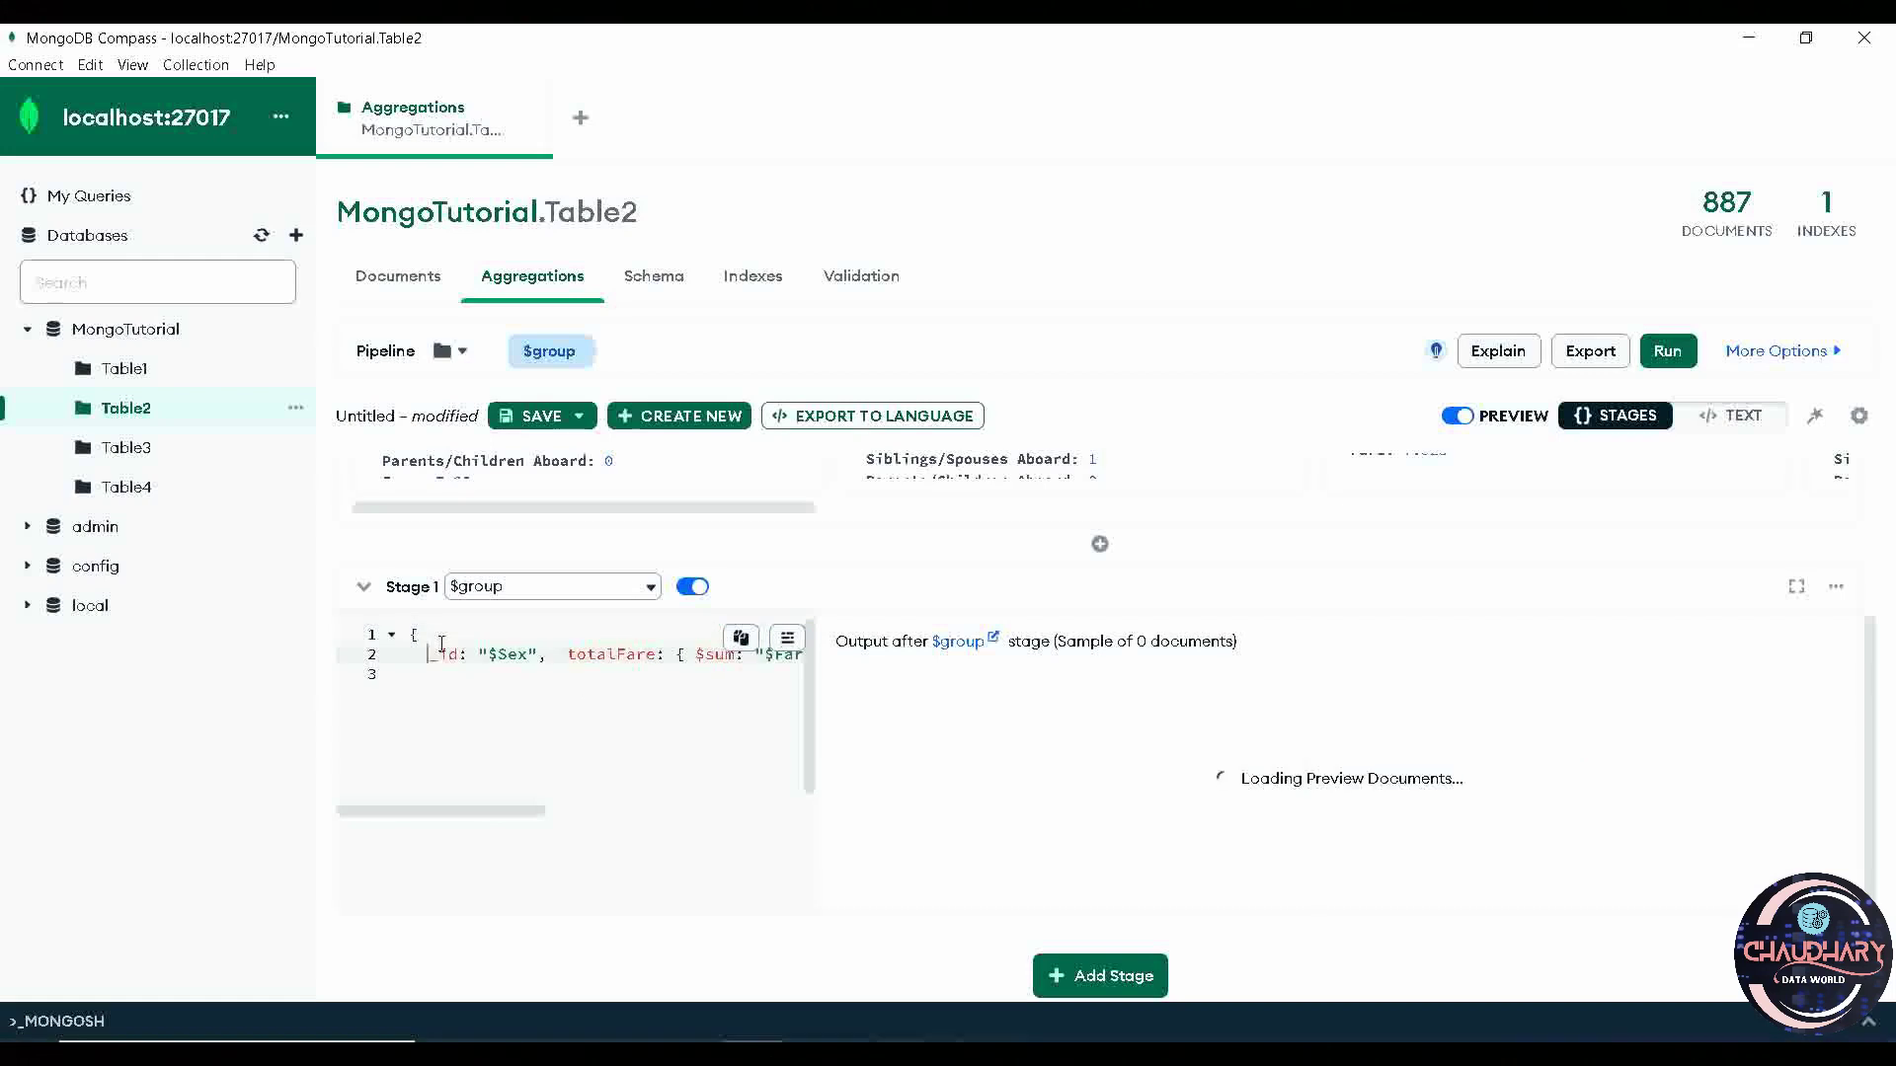
click(567, 655)
key(Return)
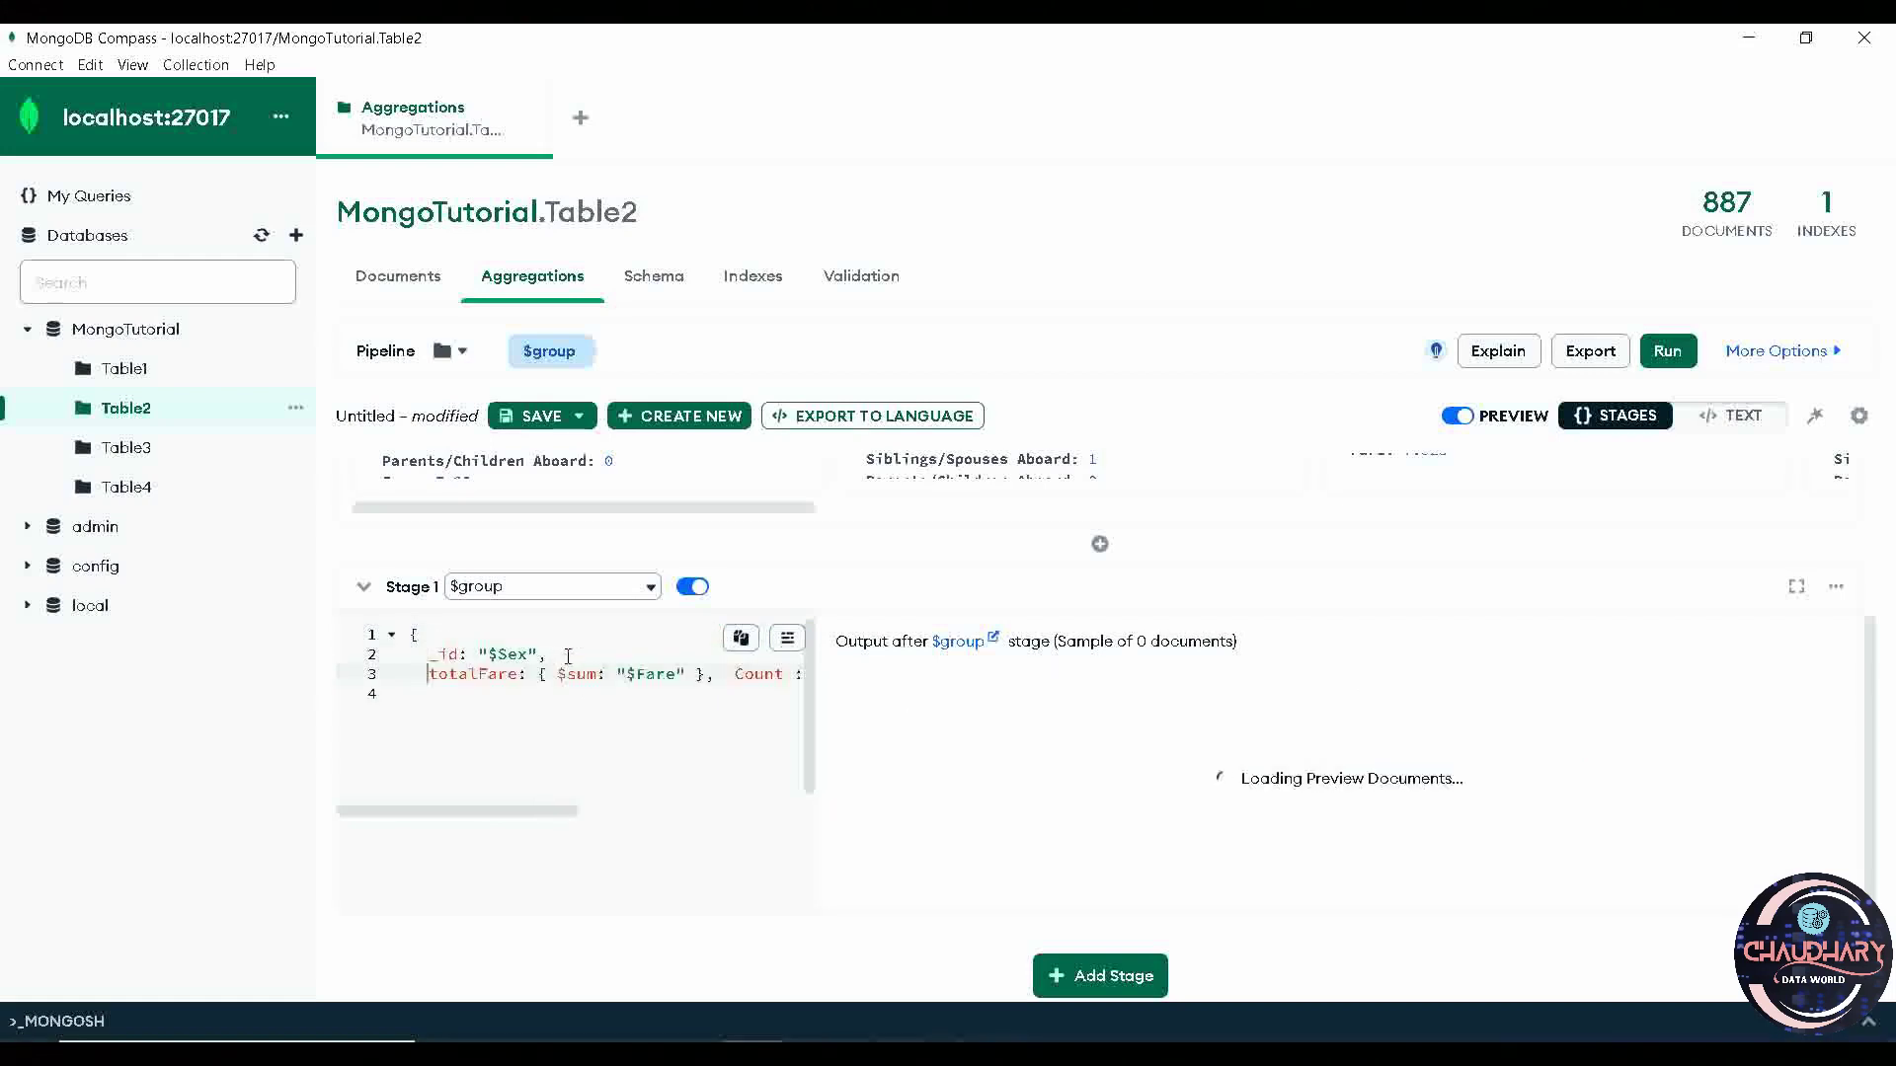
click(732, 674)
key(Return)
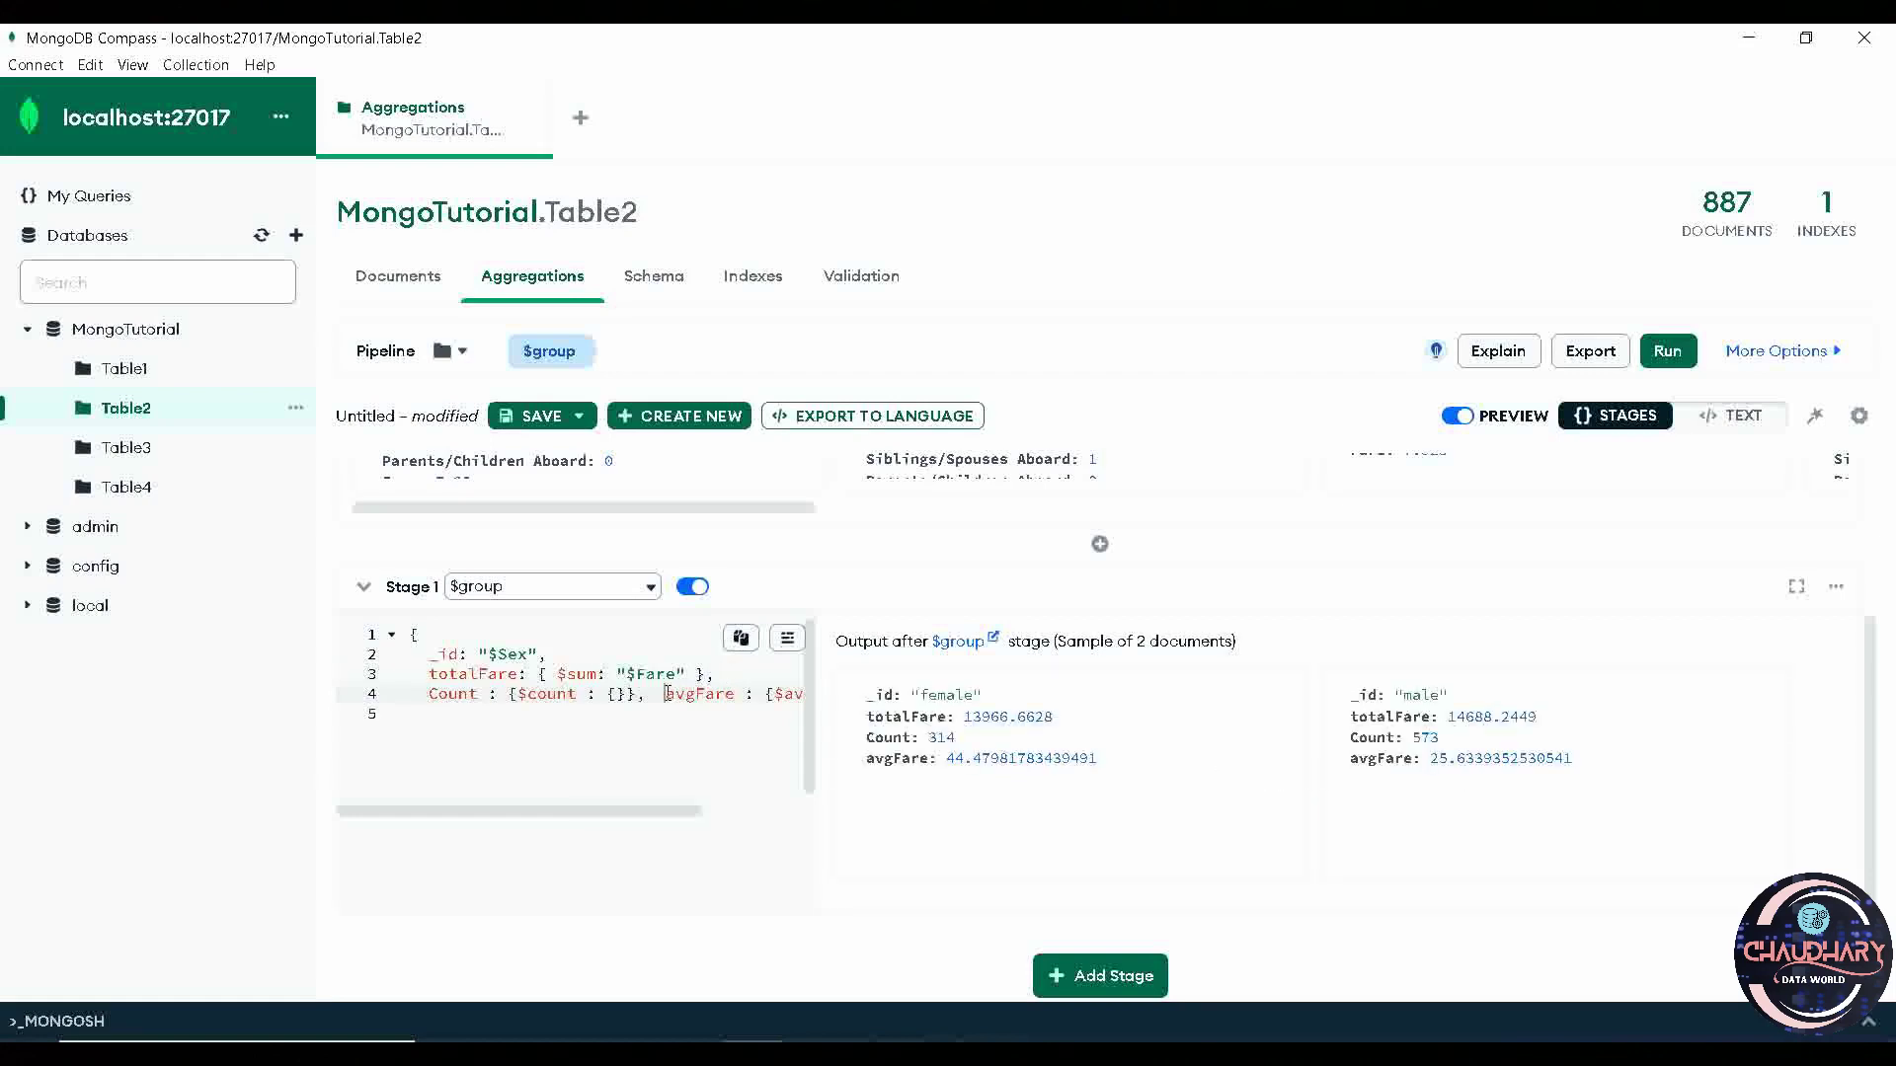
click(666, 694)
key(Return)
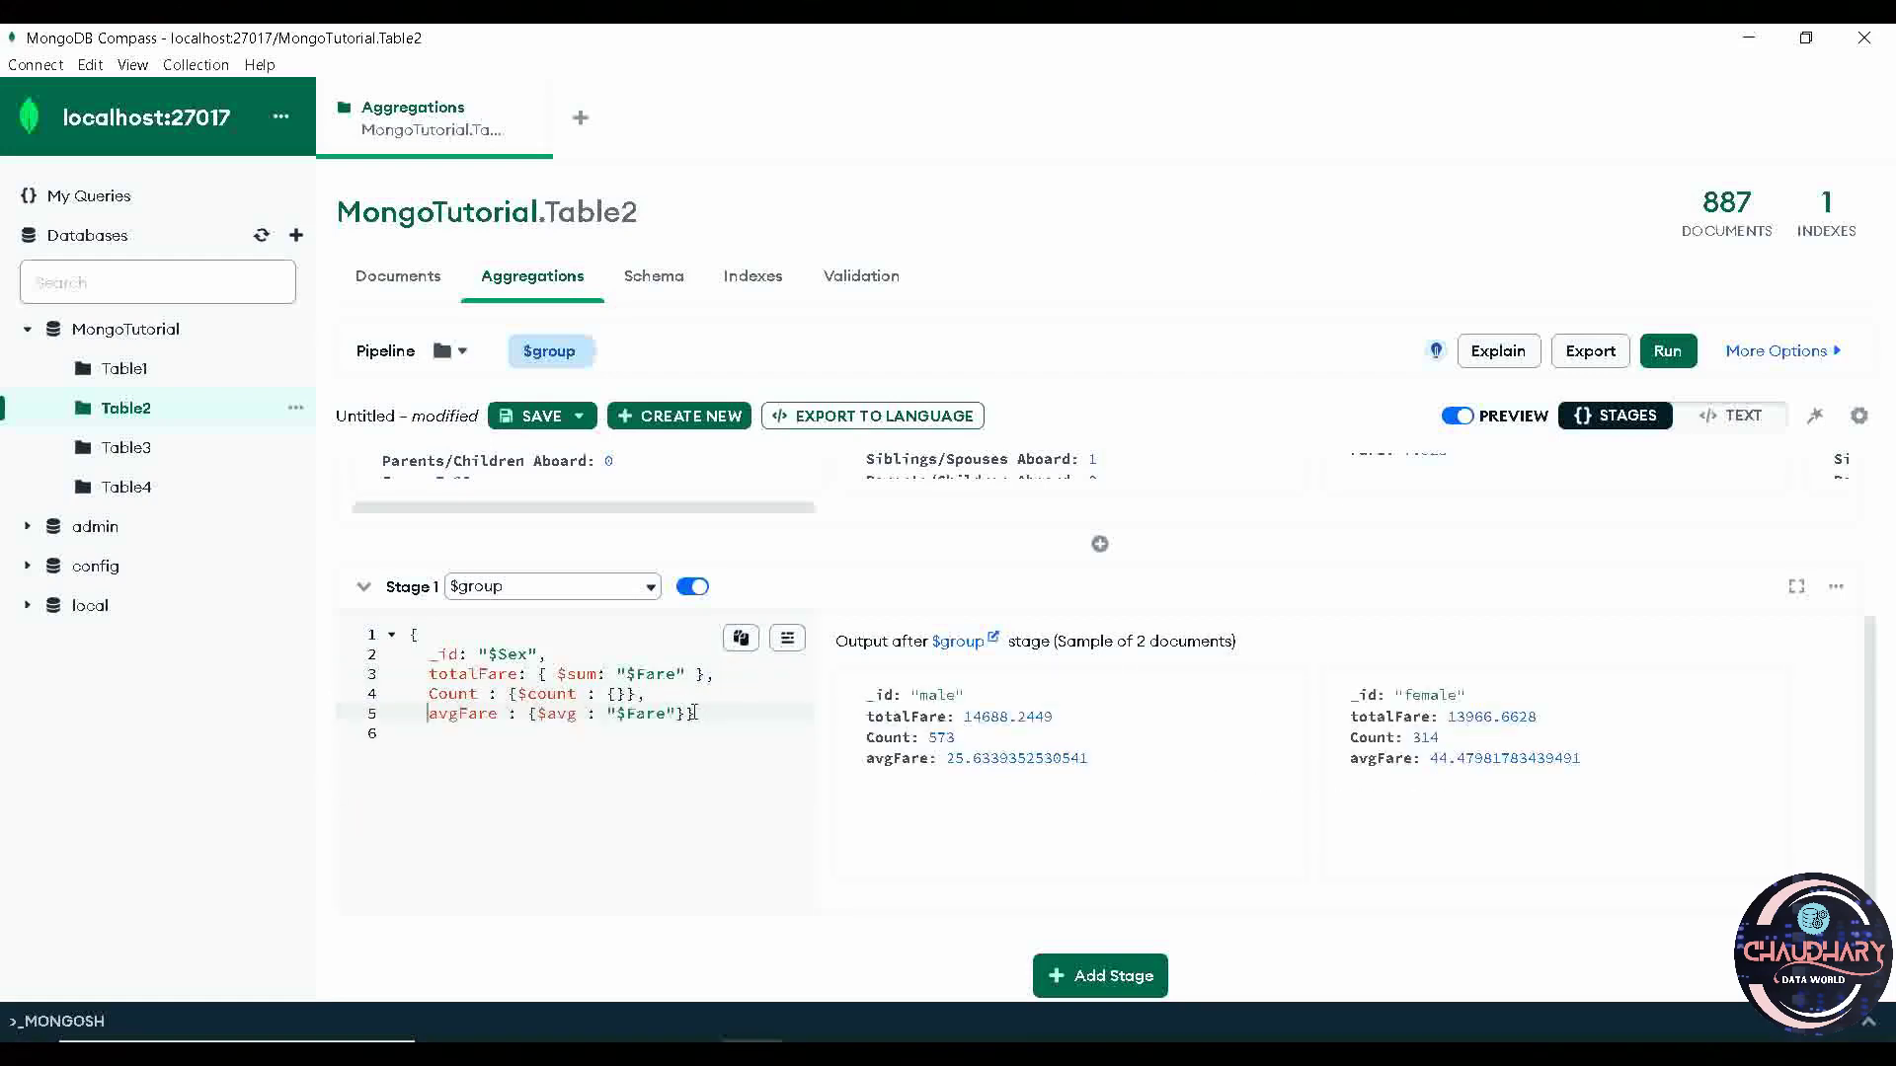
click(689, 713)
key(Return)
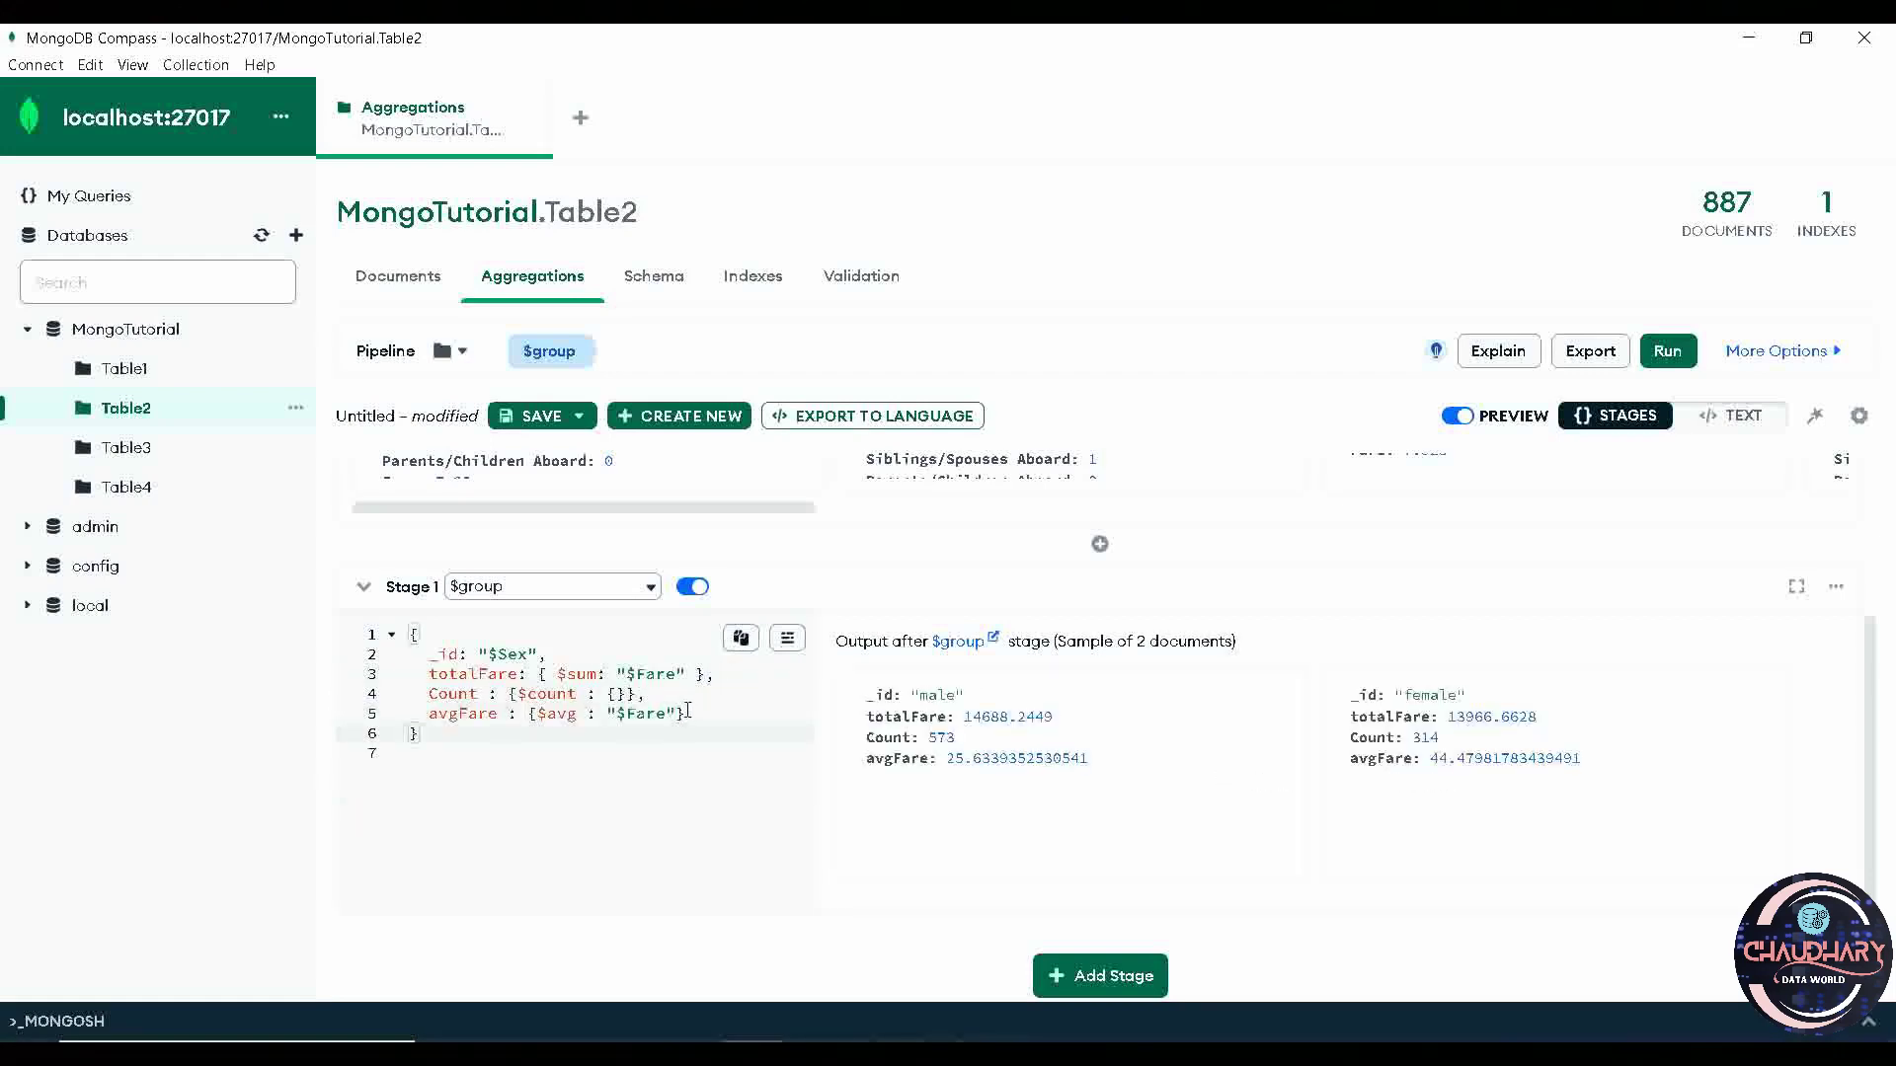
Step: Examine the "$Sex" grouping key and the totalFare, Count and avgFare accumulators, checking the Fare field in the collection's preview documents
drag(432, 674, 701, 719)
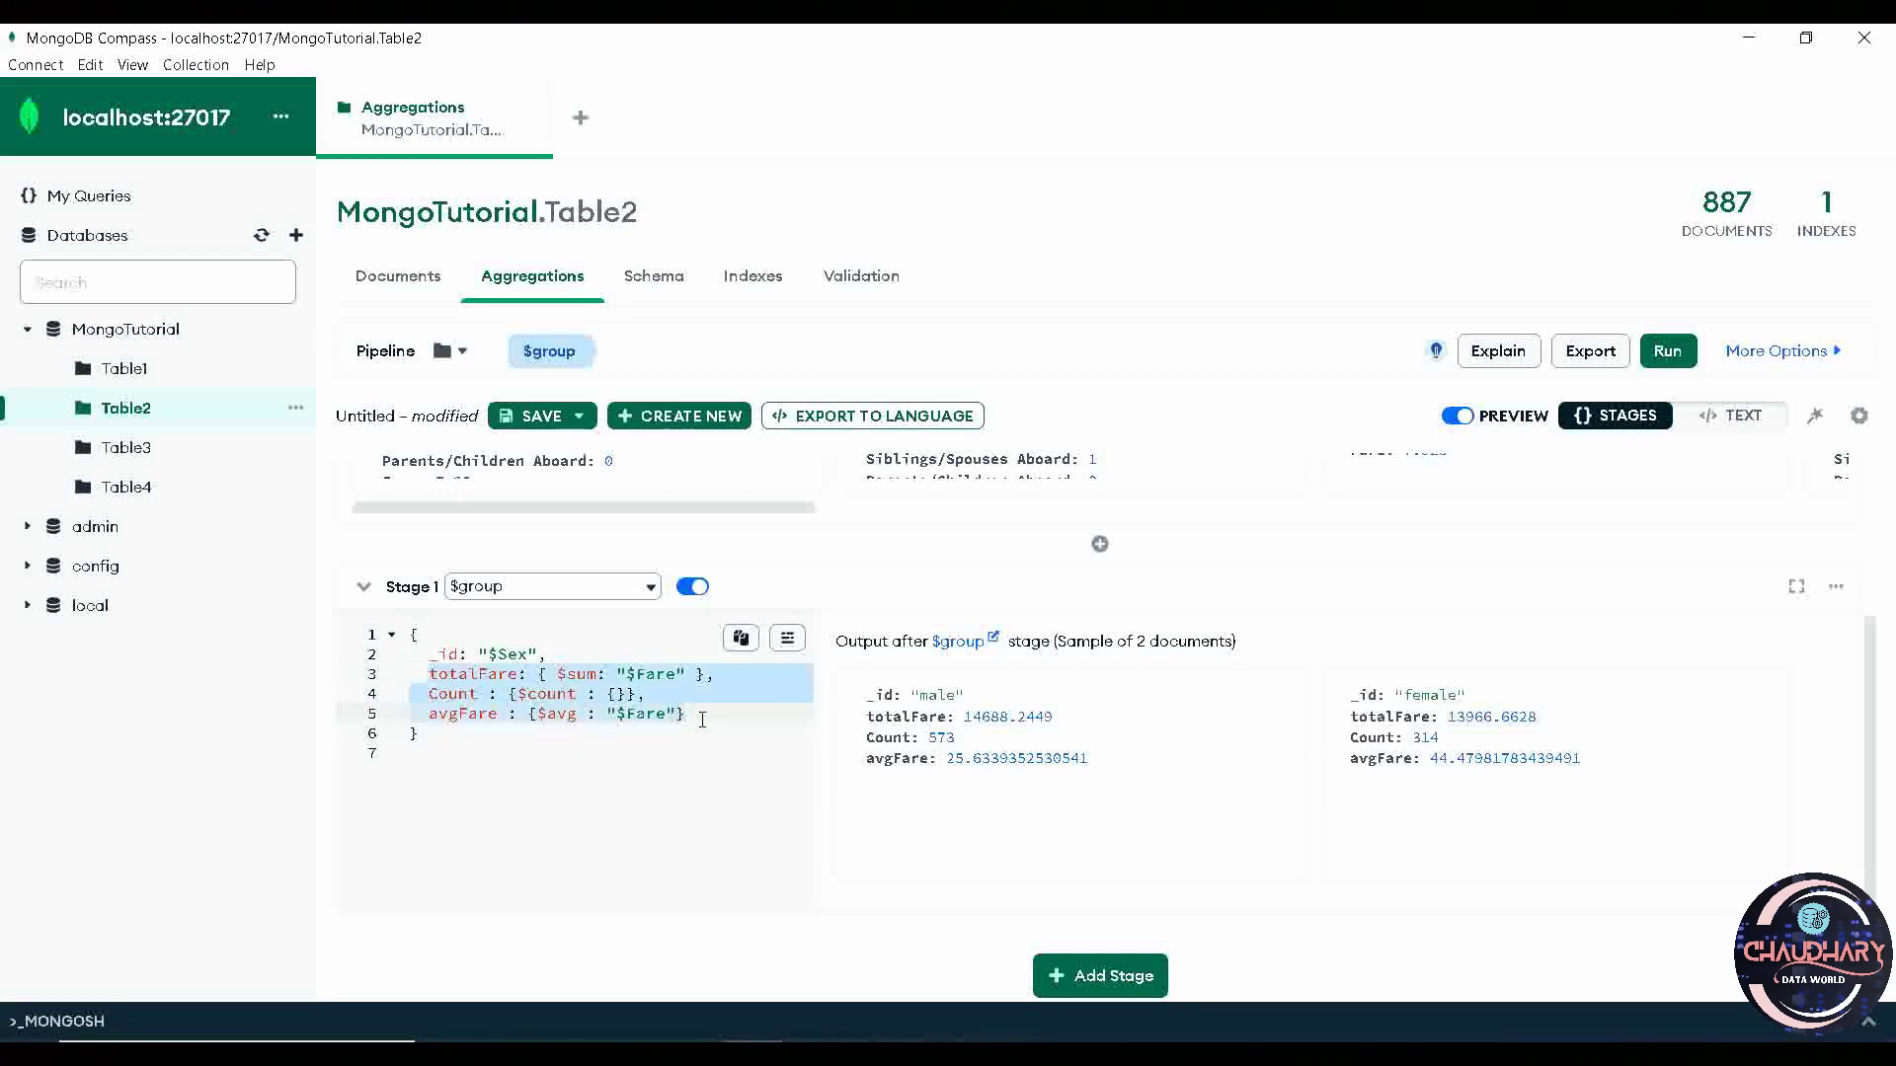
click(559, 651)
drag(559, 652, 430, 651)
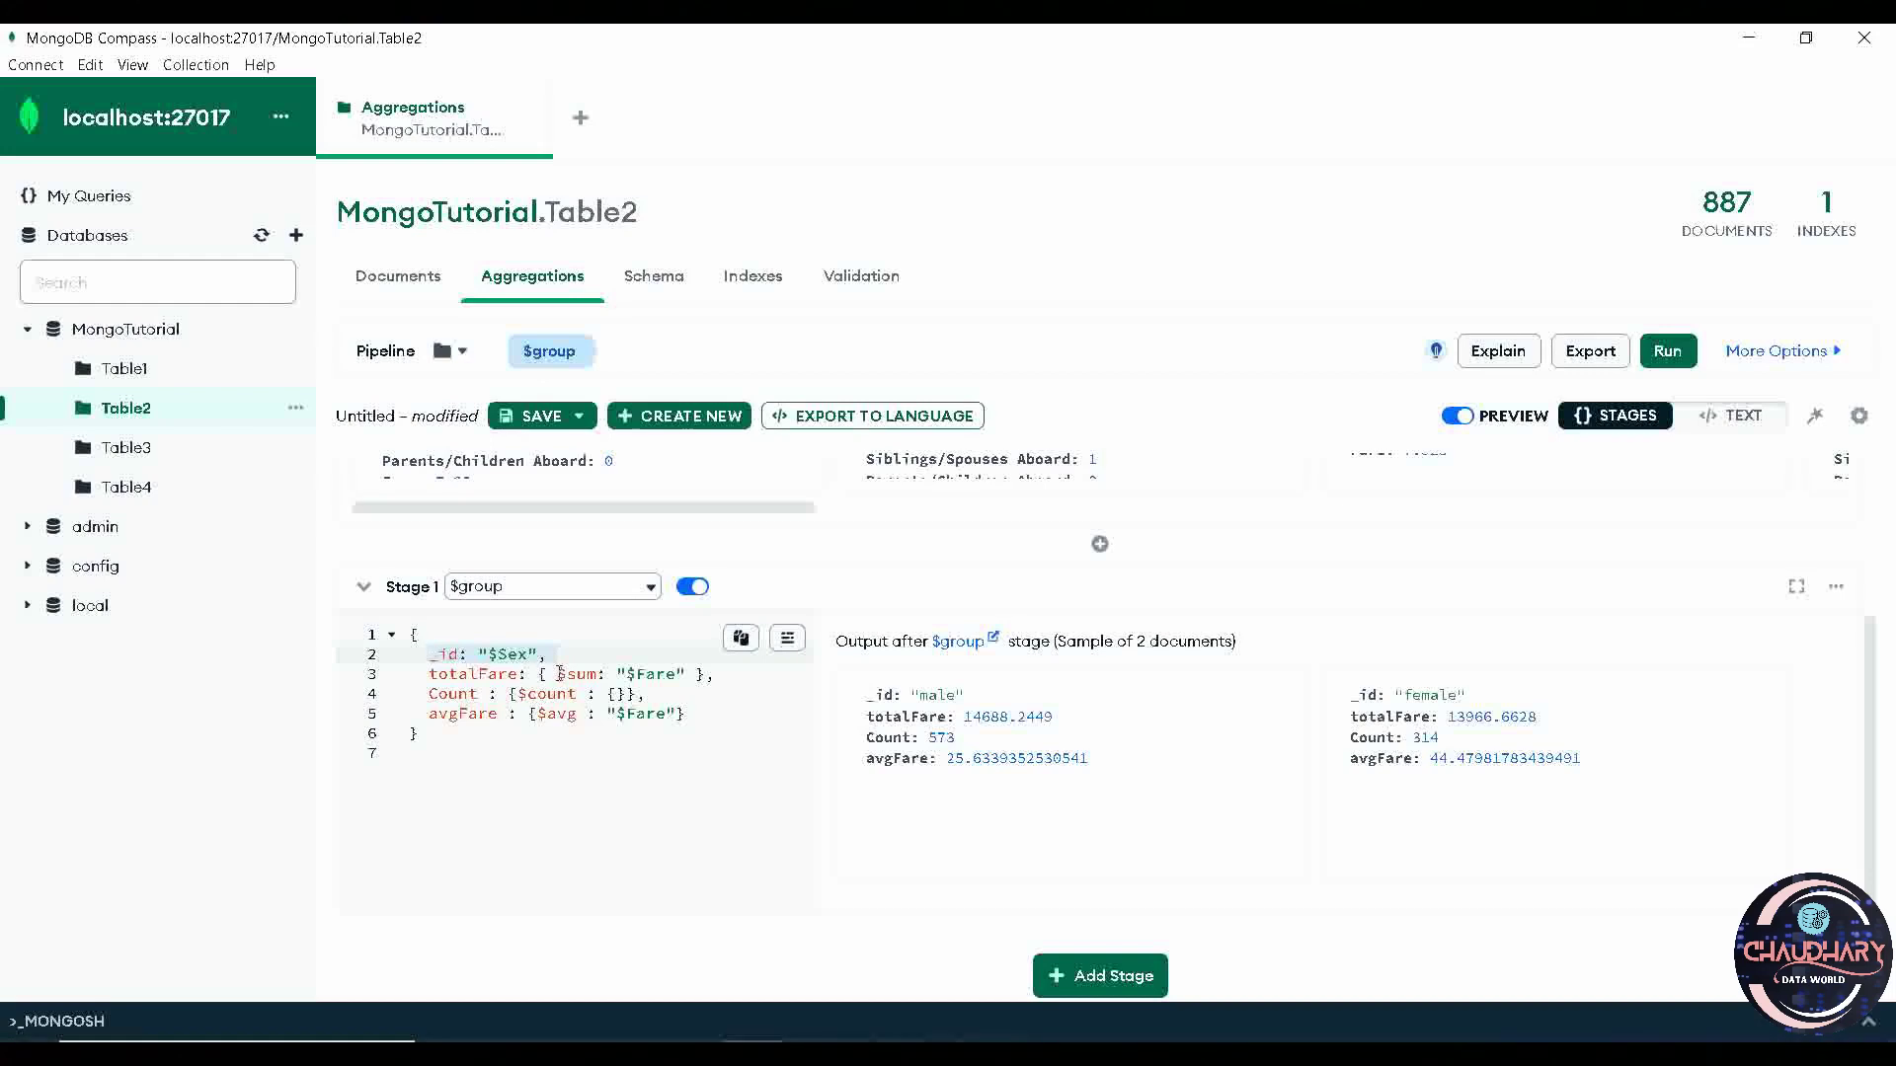
click(470, 675)
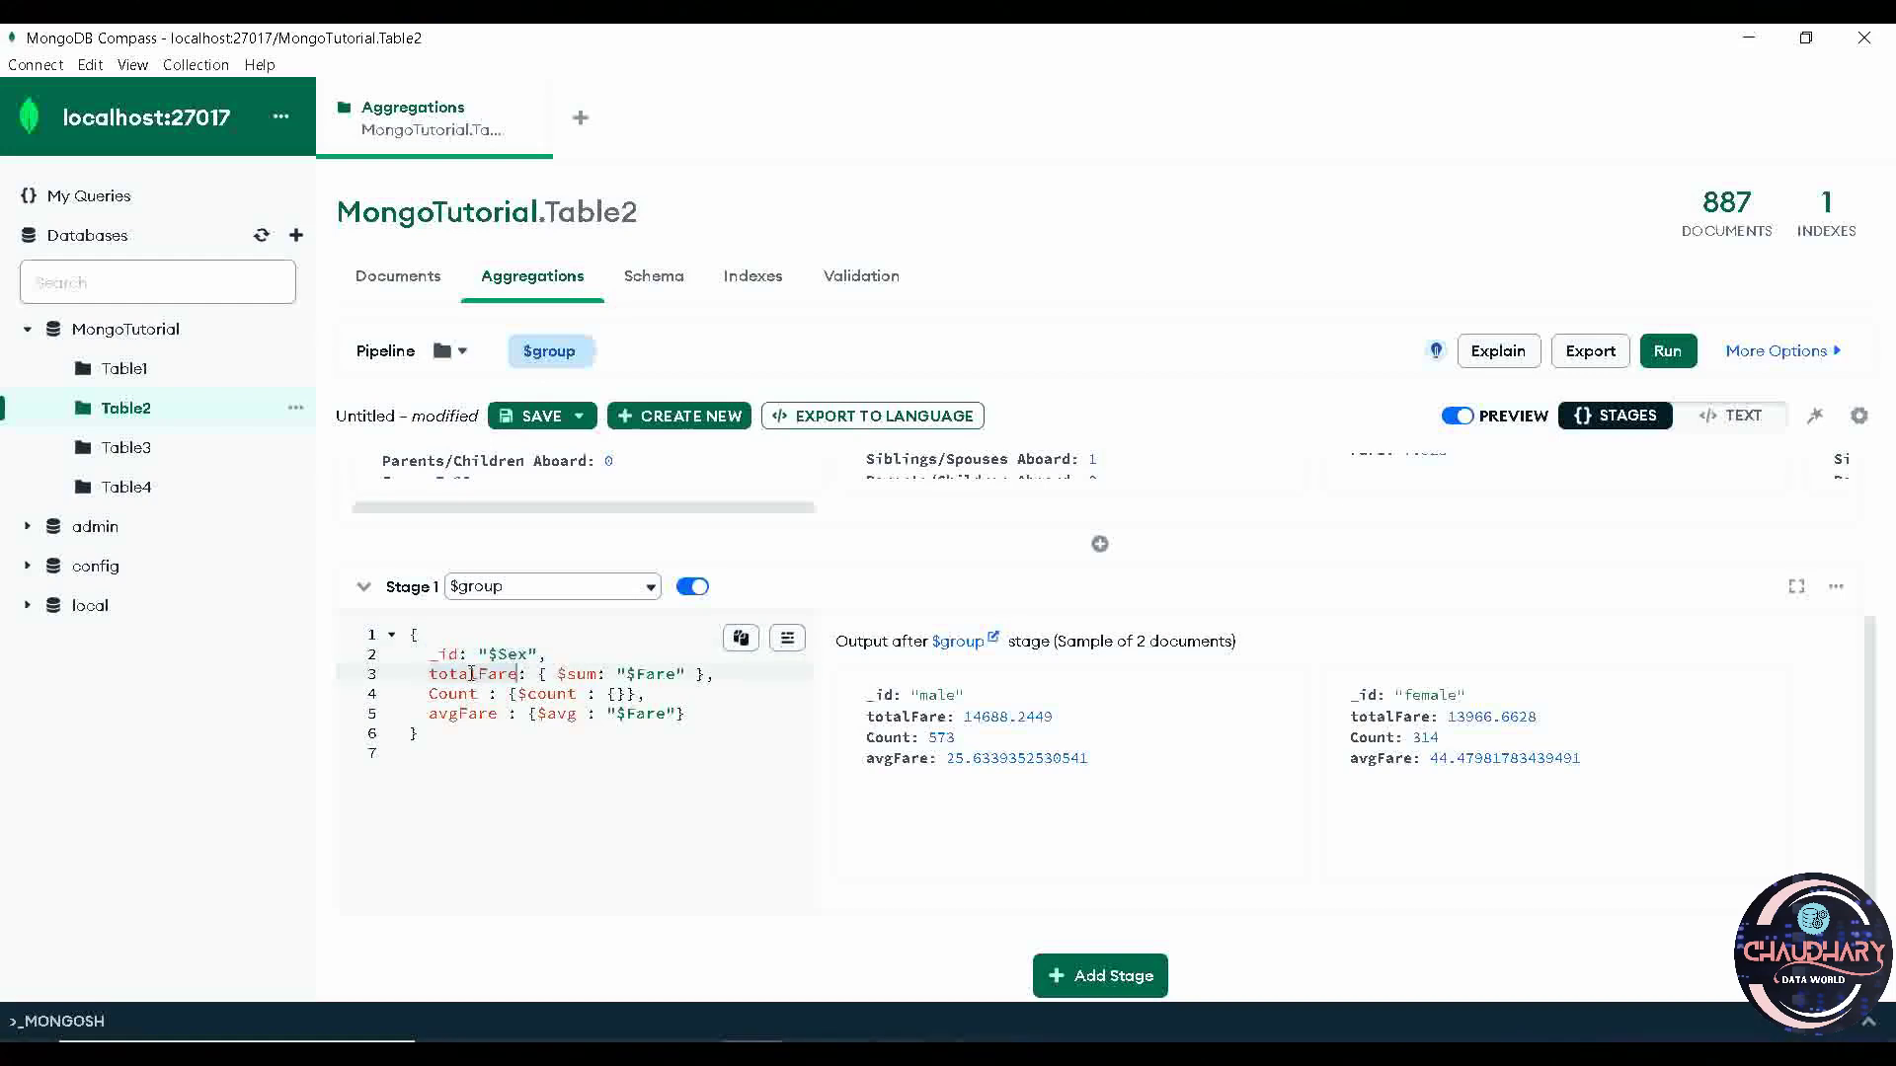
double_click(581, 673)
scroll(483, 662, up, 3)
scroll(496, 754, down, 2)
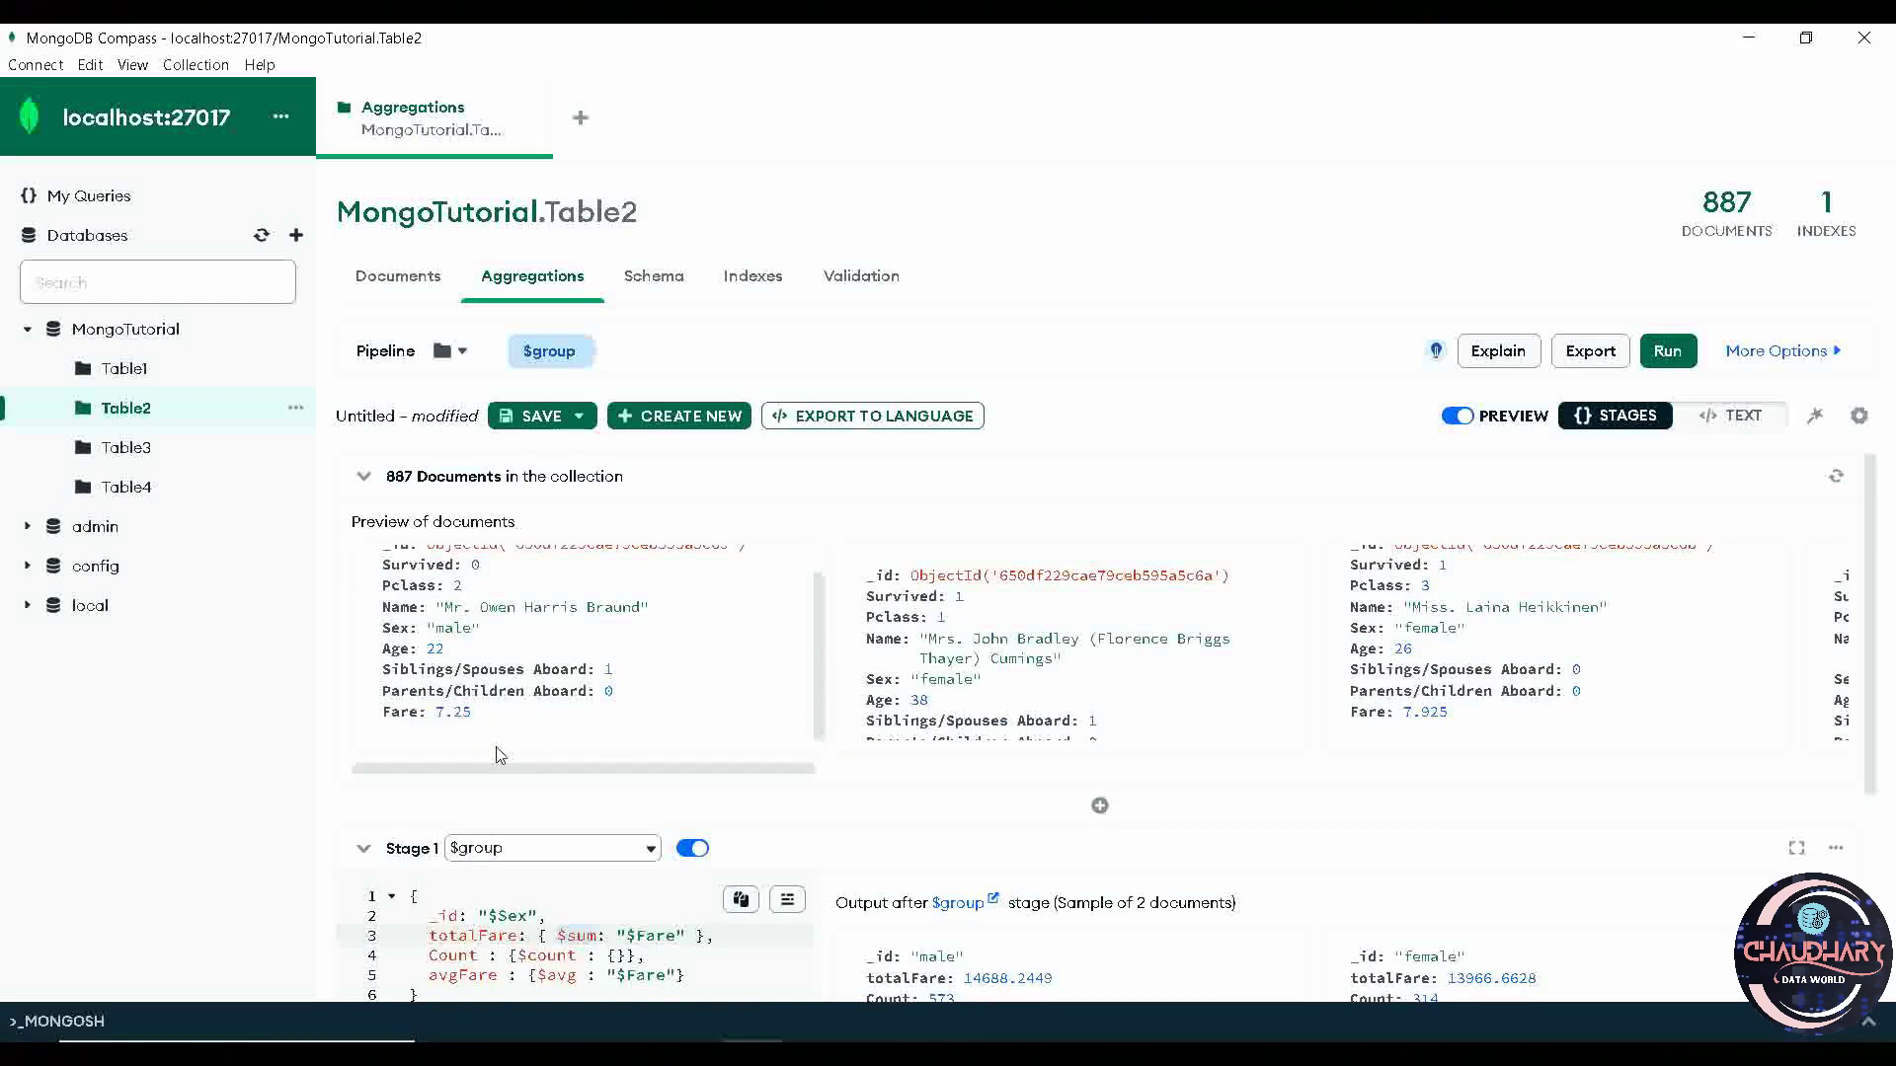
scroll(533, 805, down, 3)
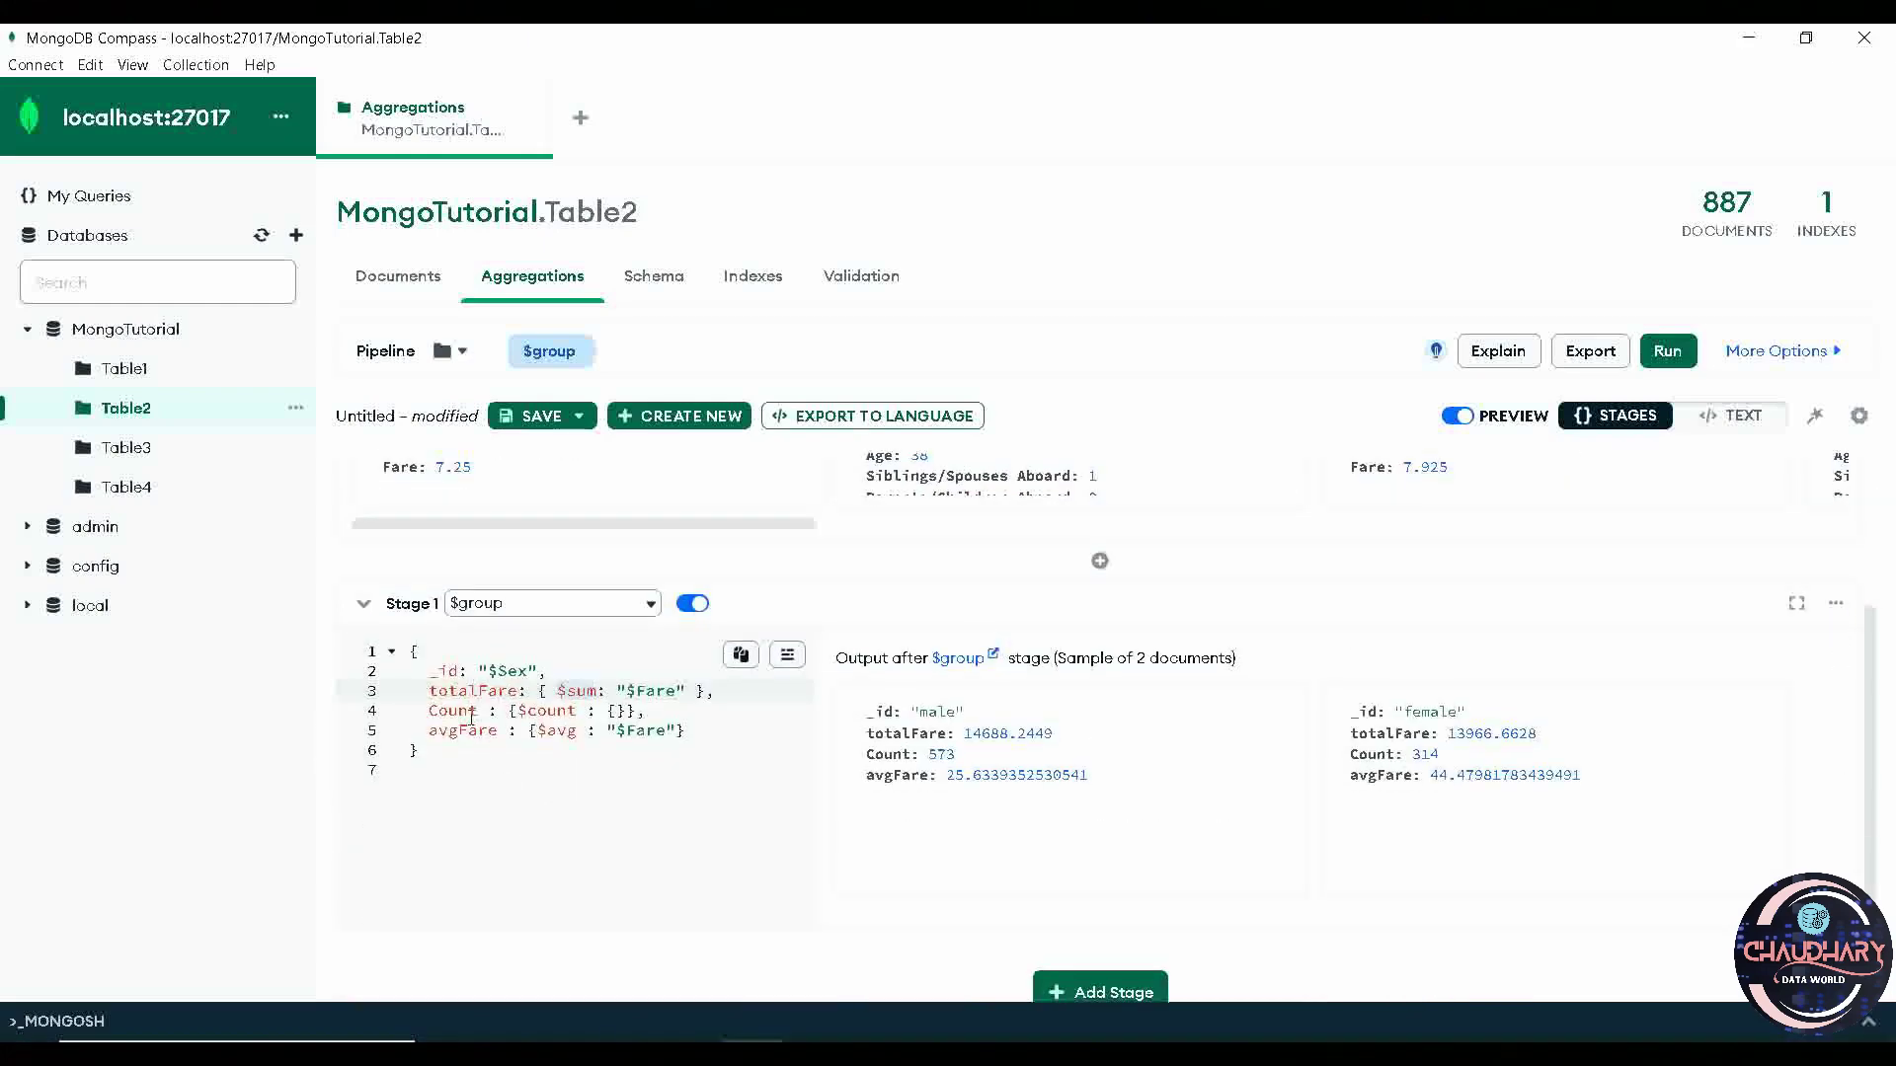
drag(455, 709, 670, 703)
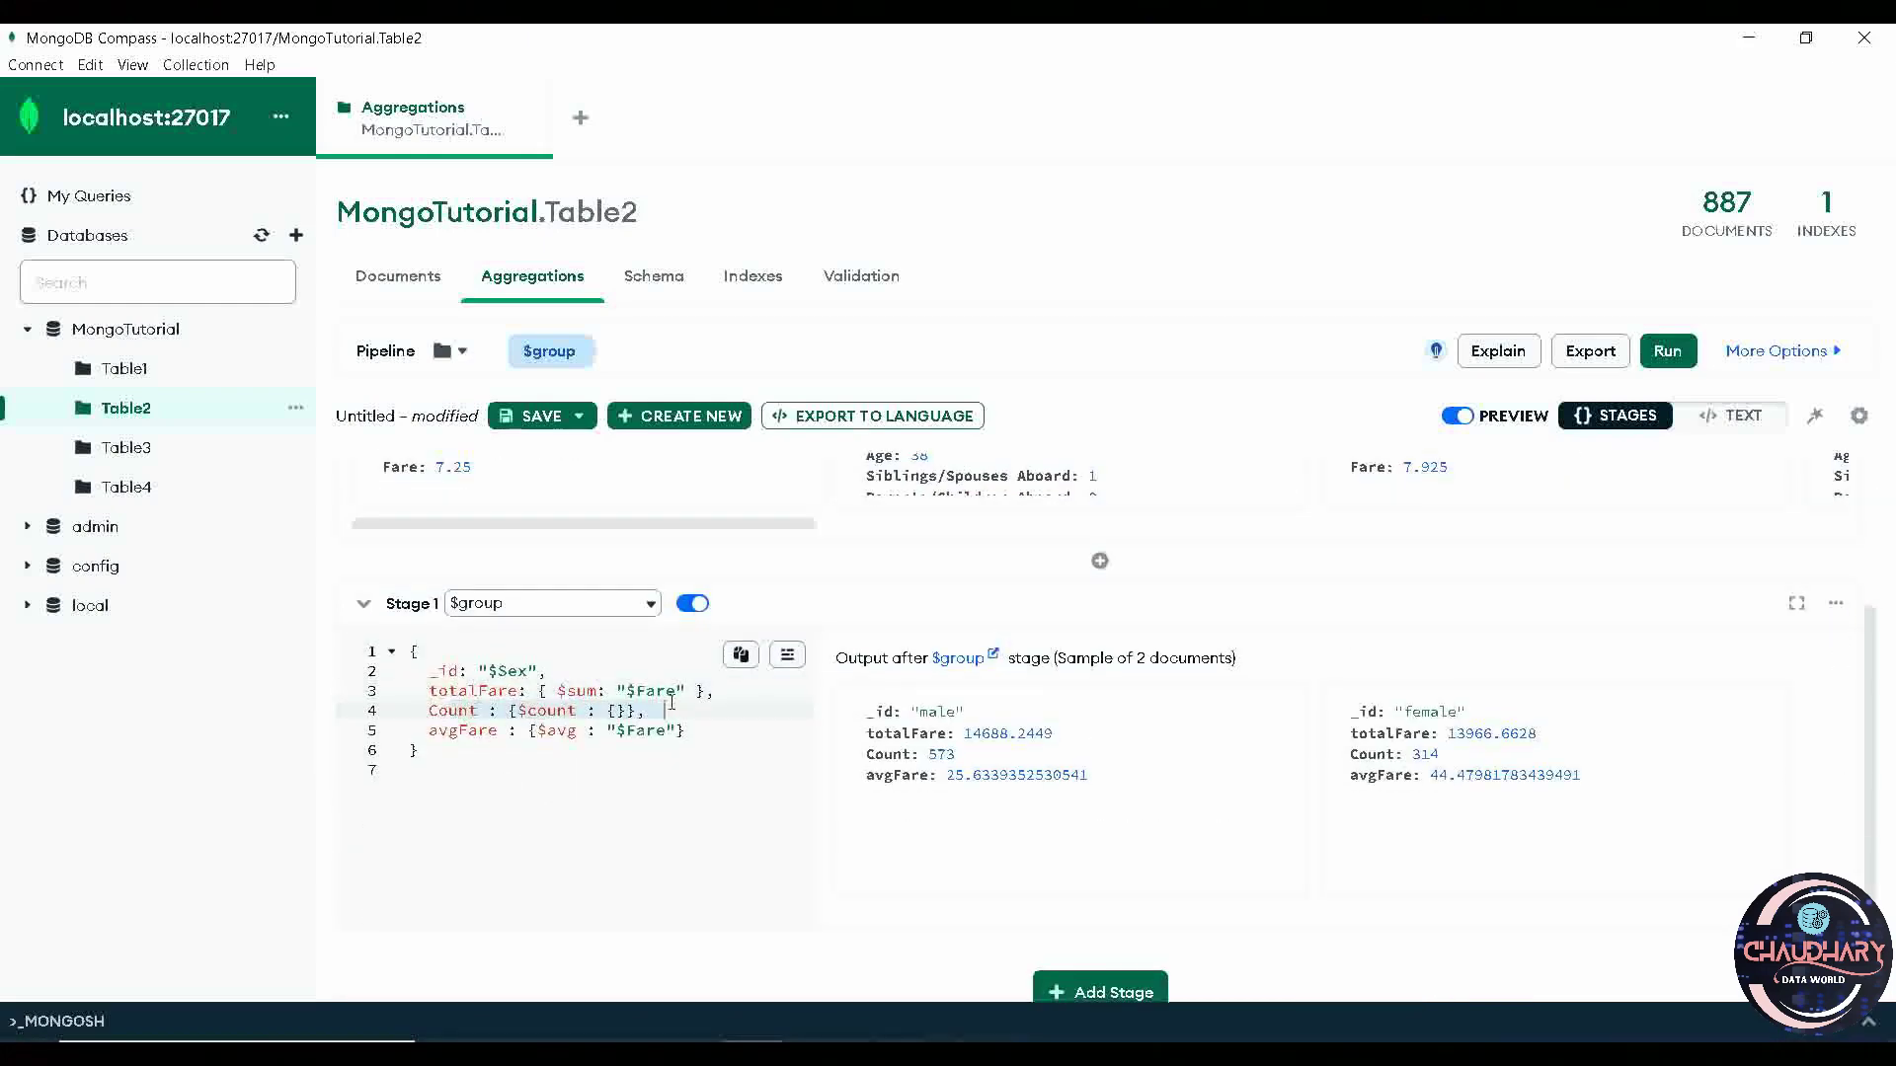
click(431, 730)
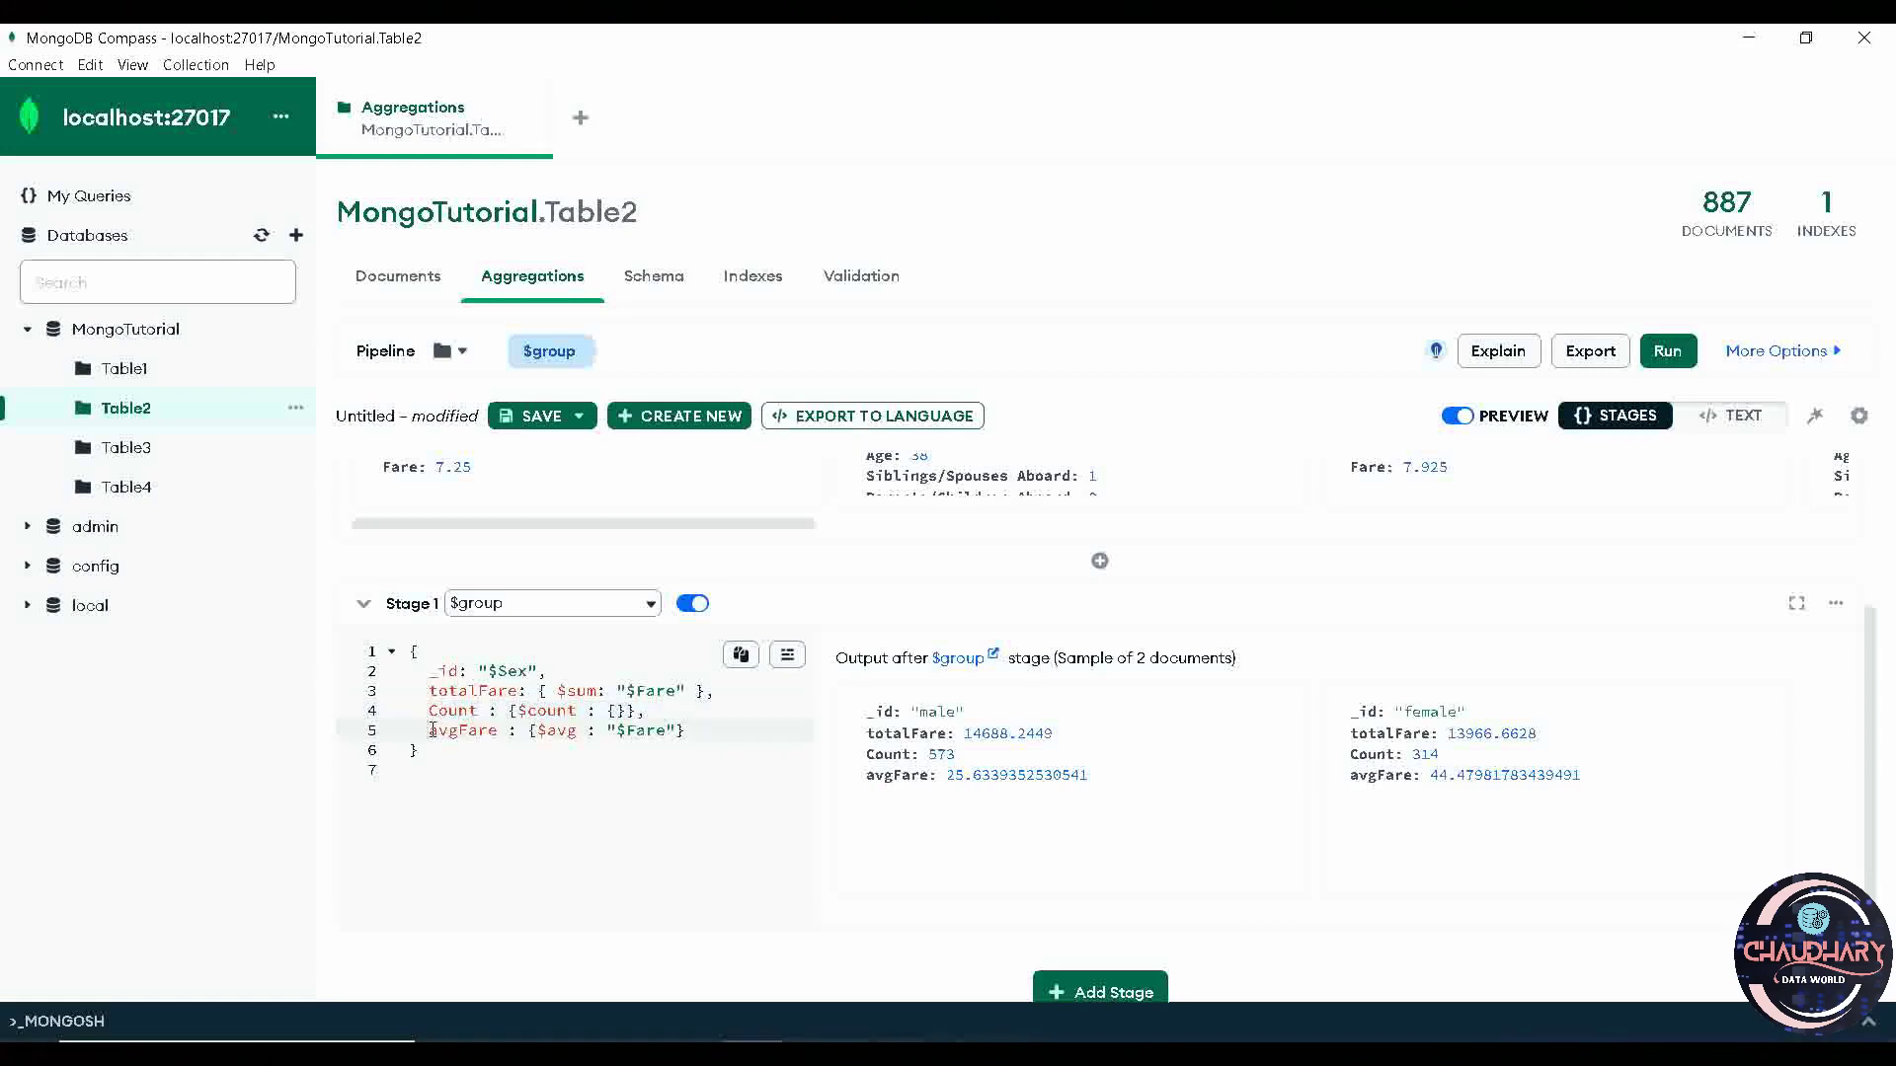
drag(432, 730, 697, 738)
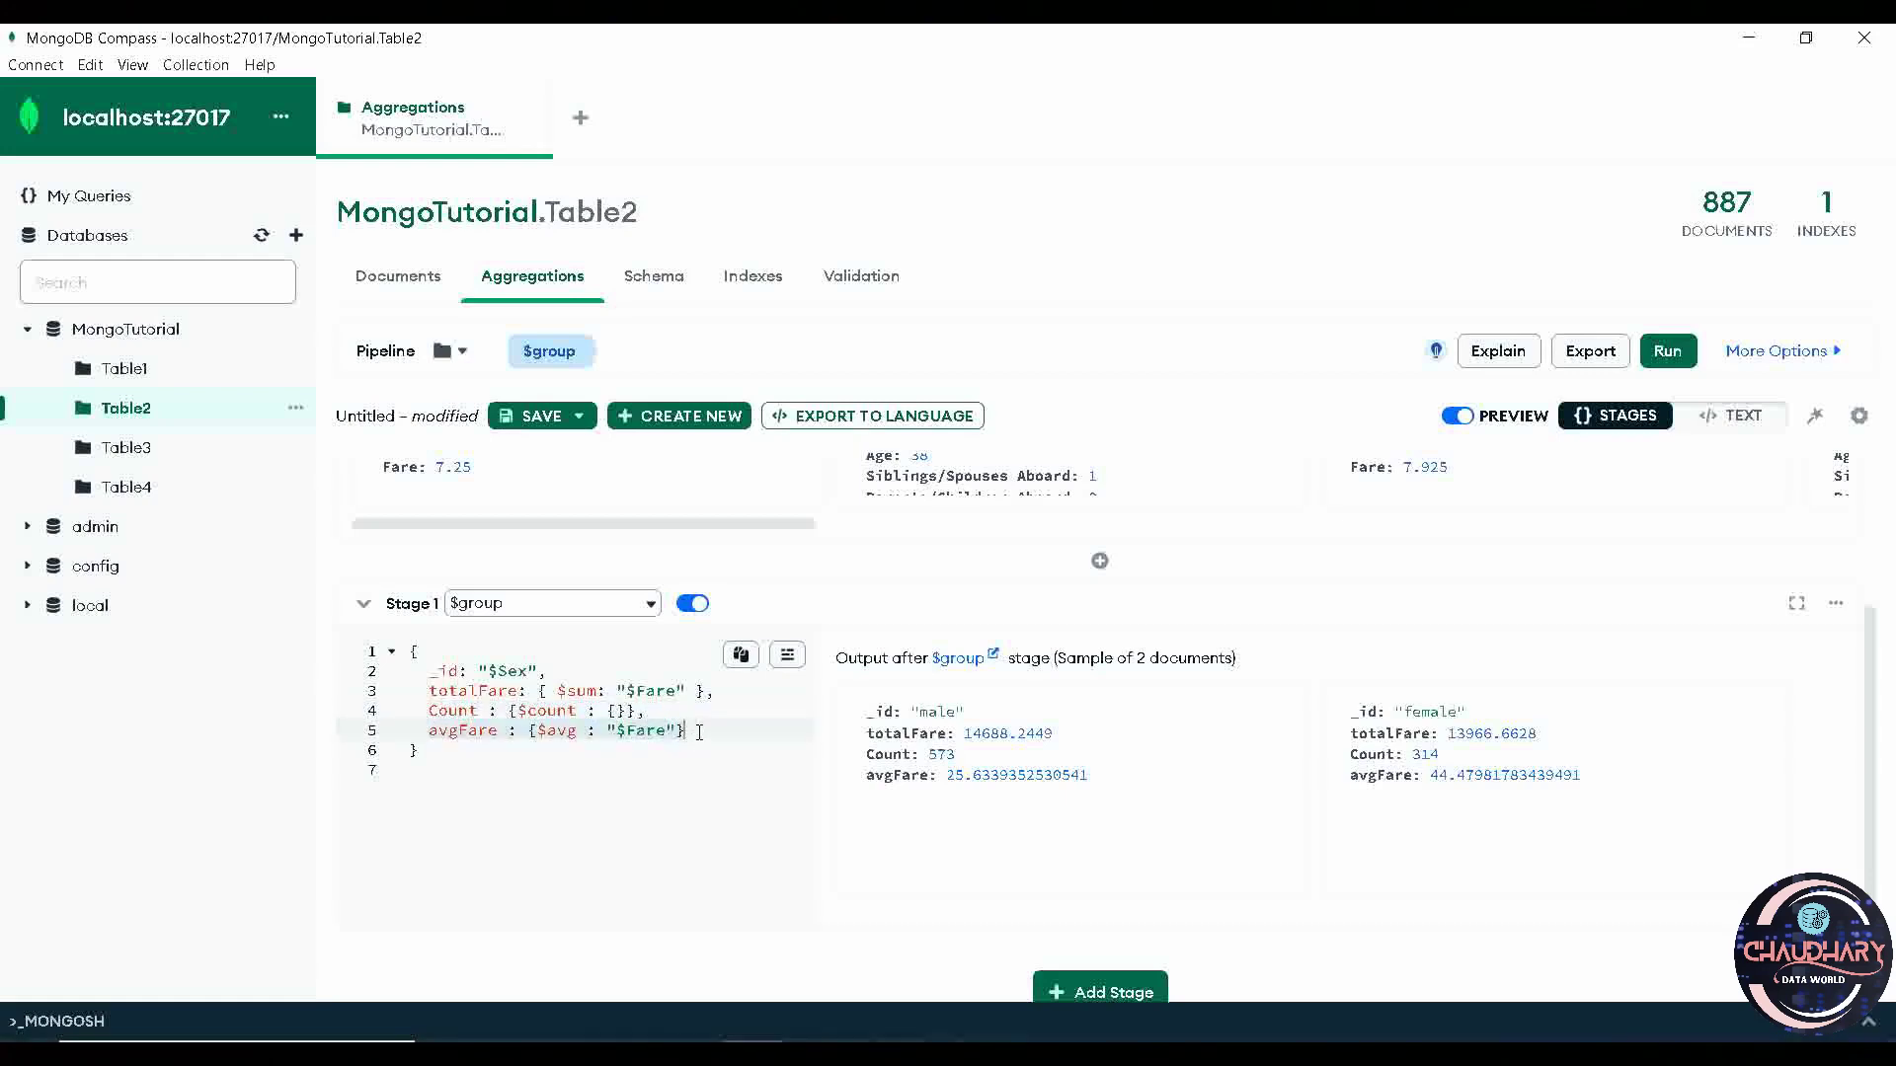
double_click(546, 731)
double_click(645, 732)
Step: Compare the $sum, $count and $avg accumulators in the stage with the other aggregation functions listed on the PowerPoint slide
key(alt+Tab)
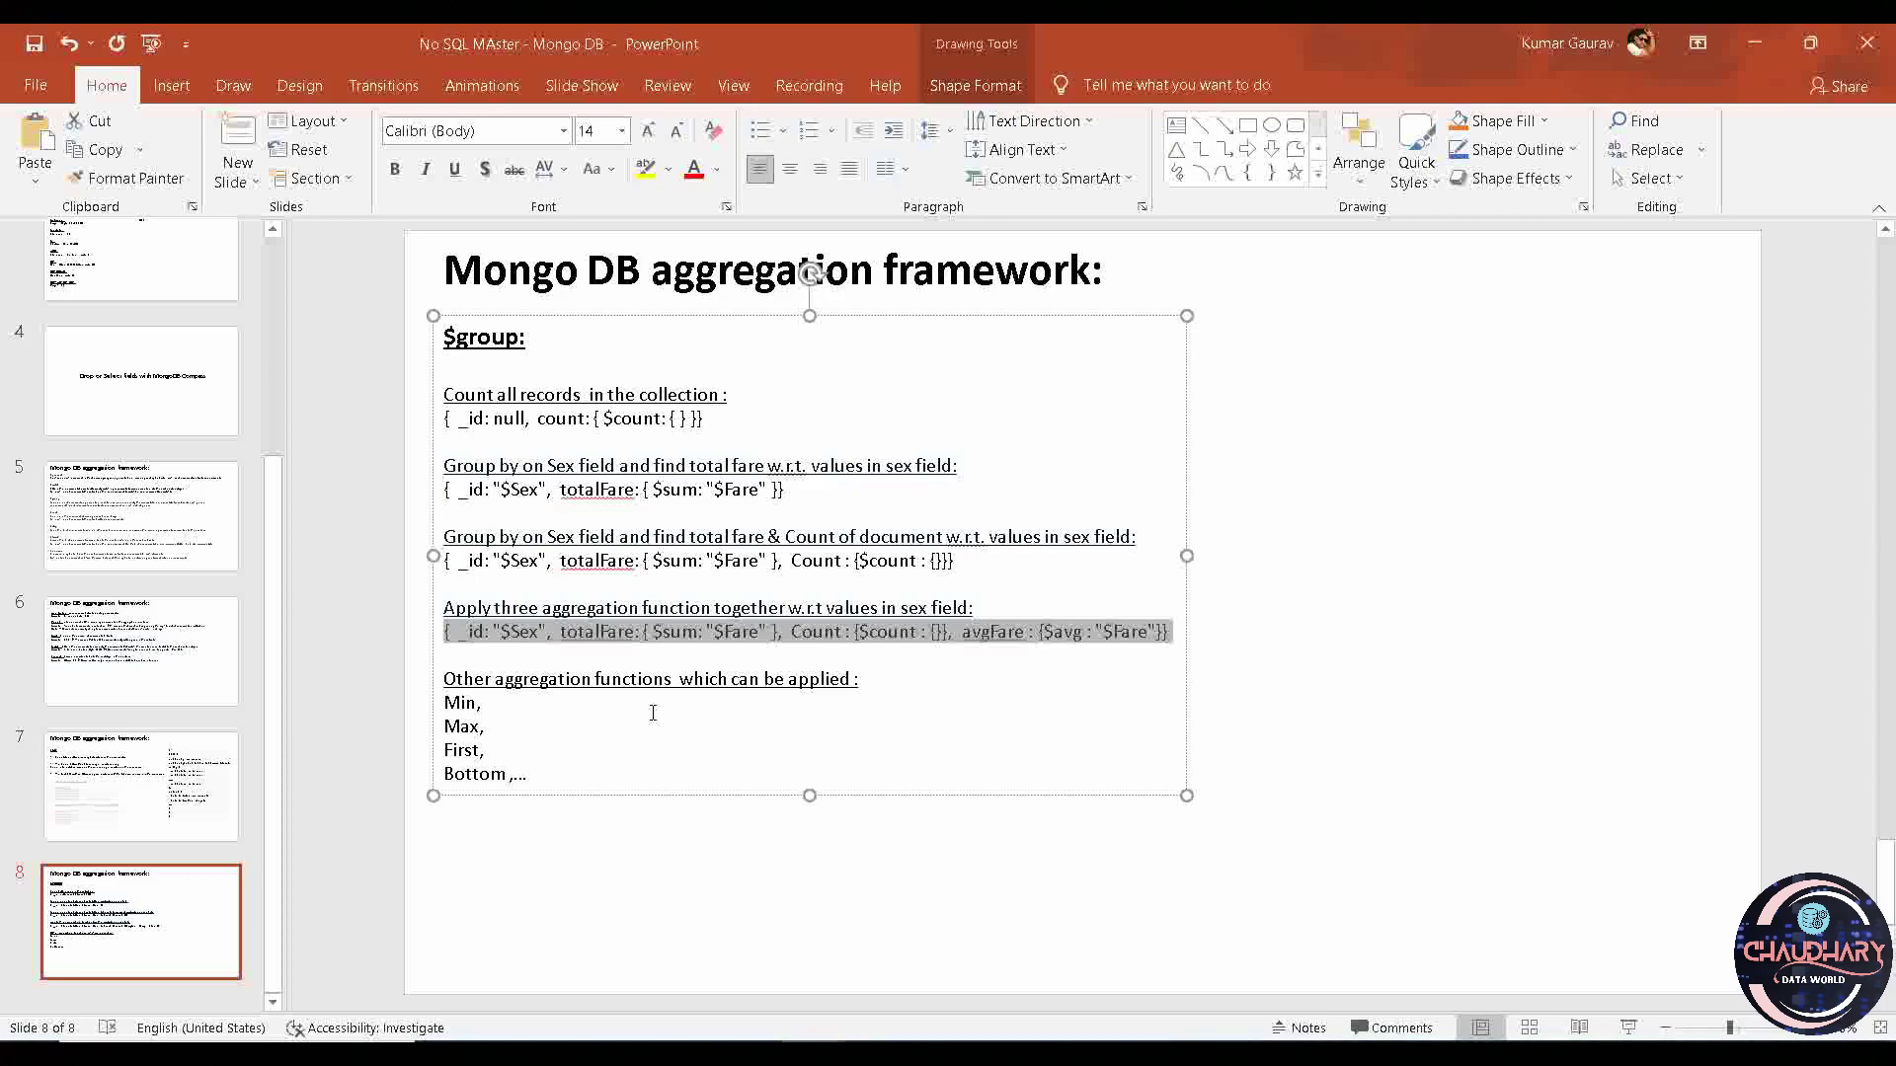
key(alt+Tab)
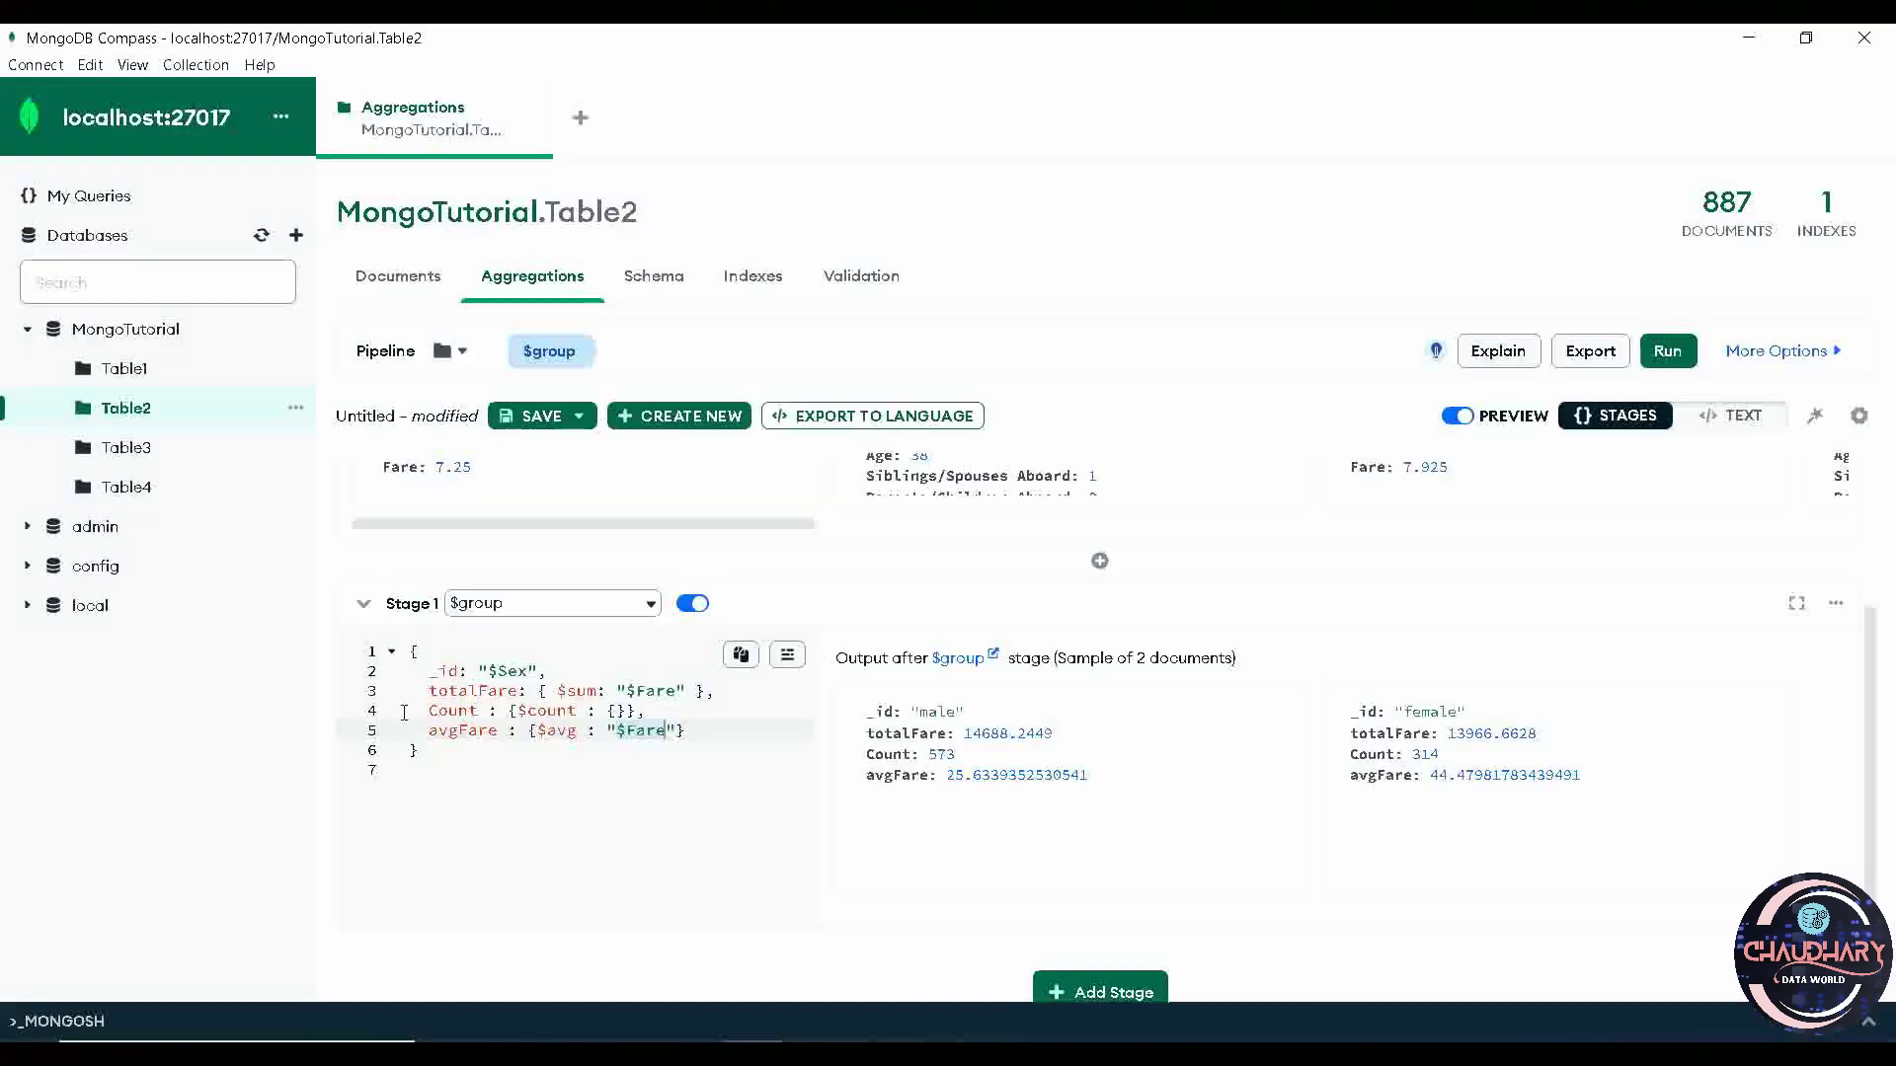
click(594, 690)
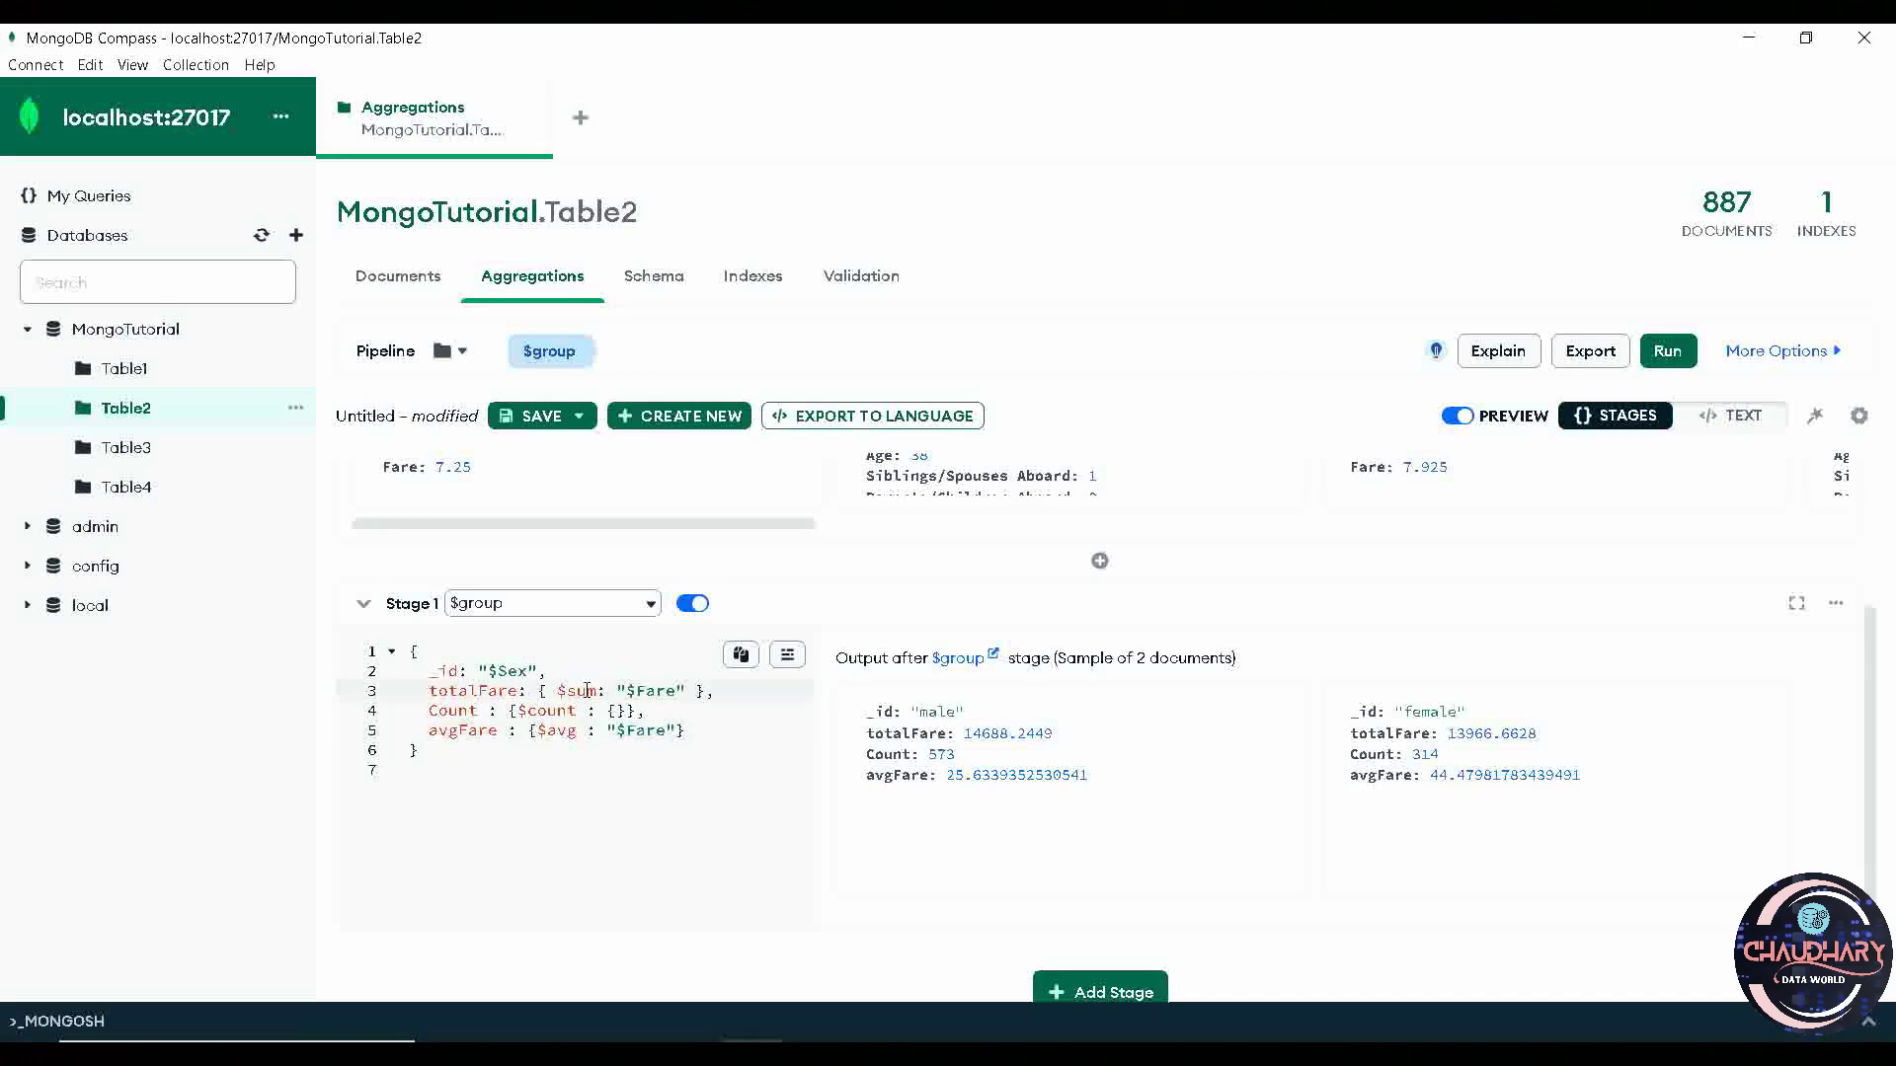
click(576, 710)
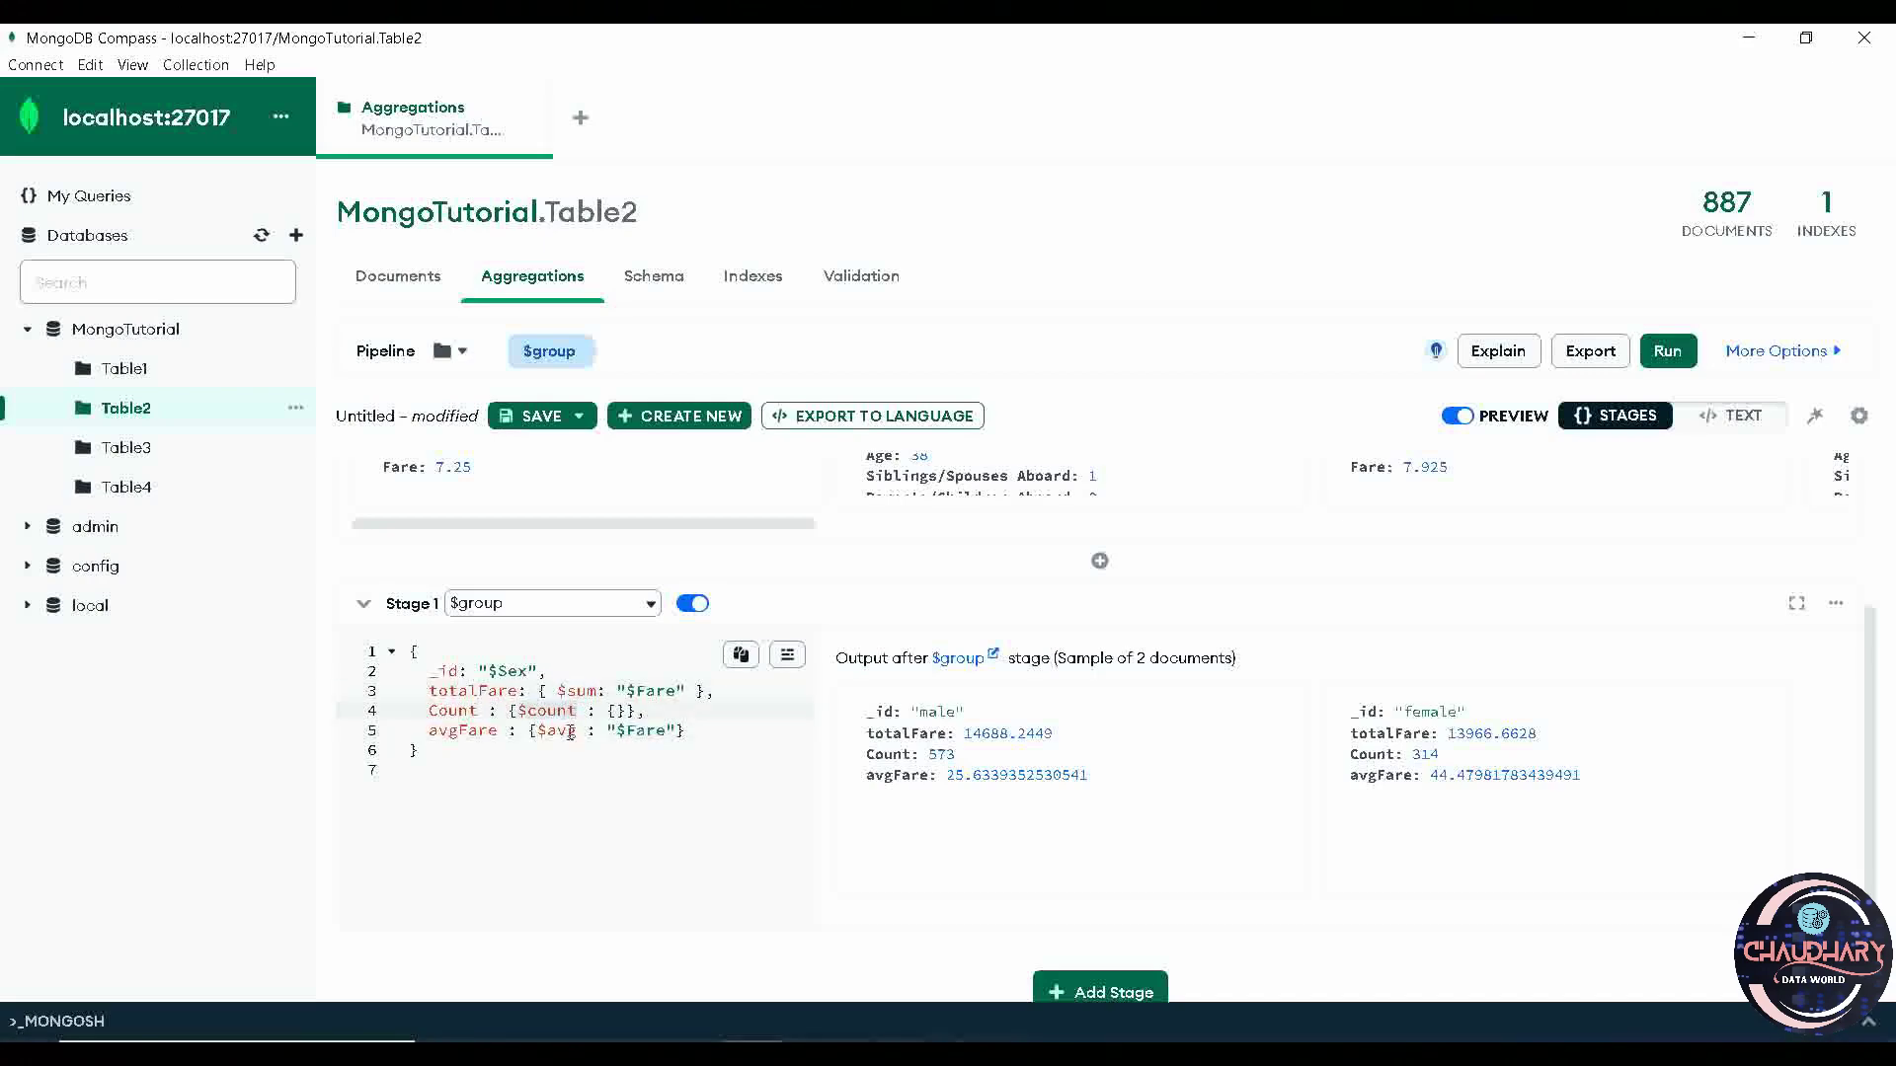
click(571, 732)
key(alt+Tab)
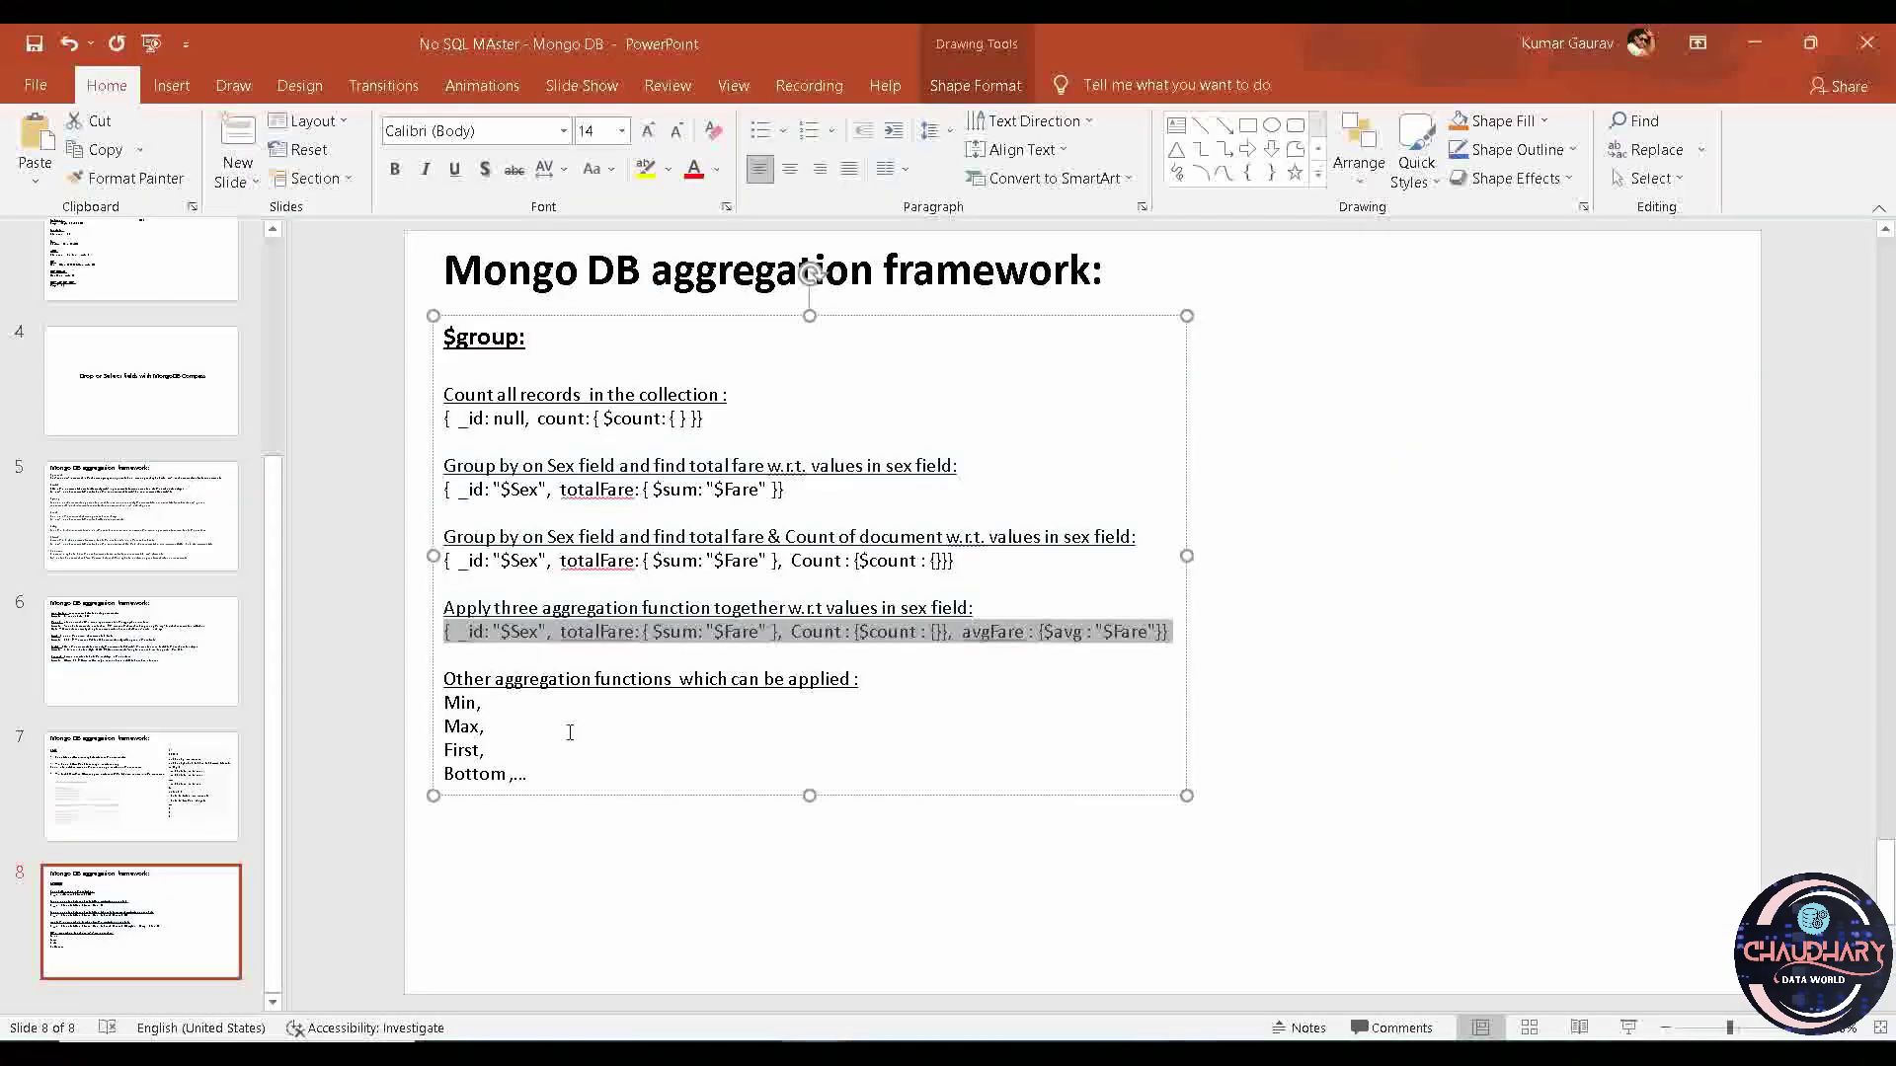